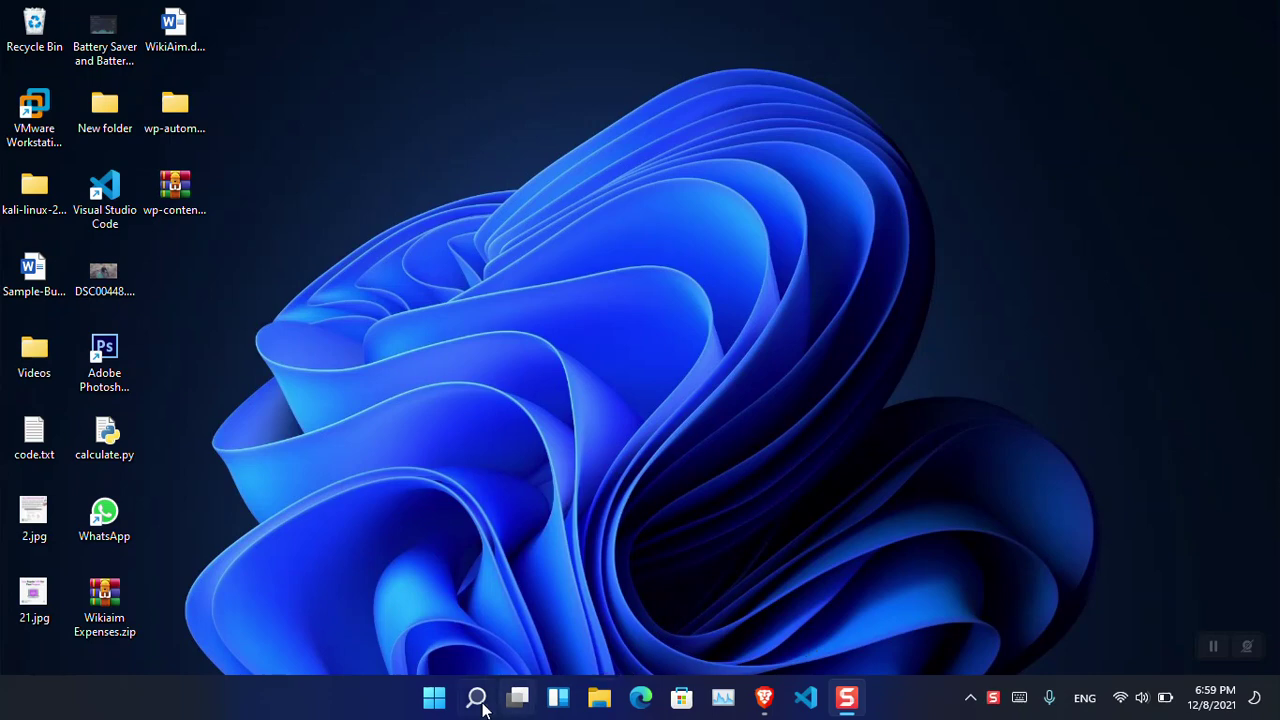
Open the Windows Settings in a maximized window and go to the Power & battery page of the System settings.
right_click(435, 705)
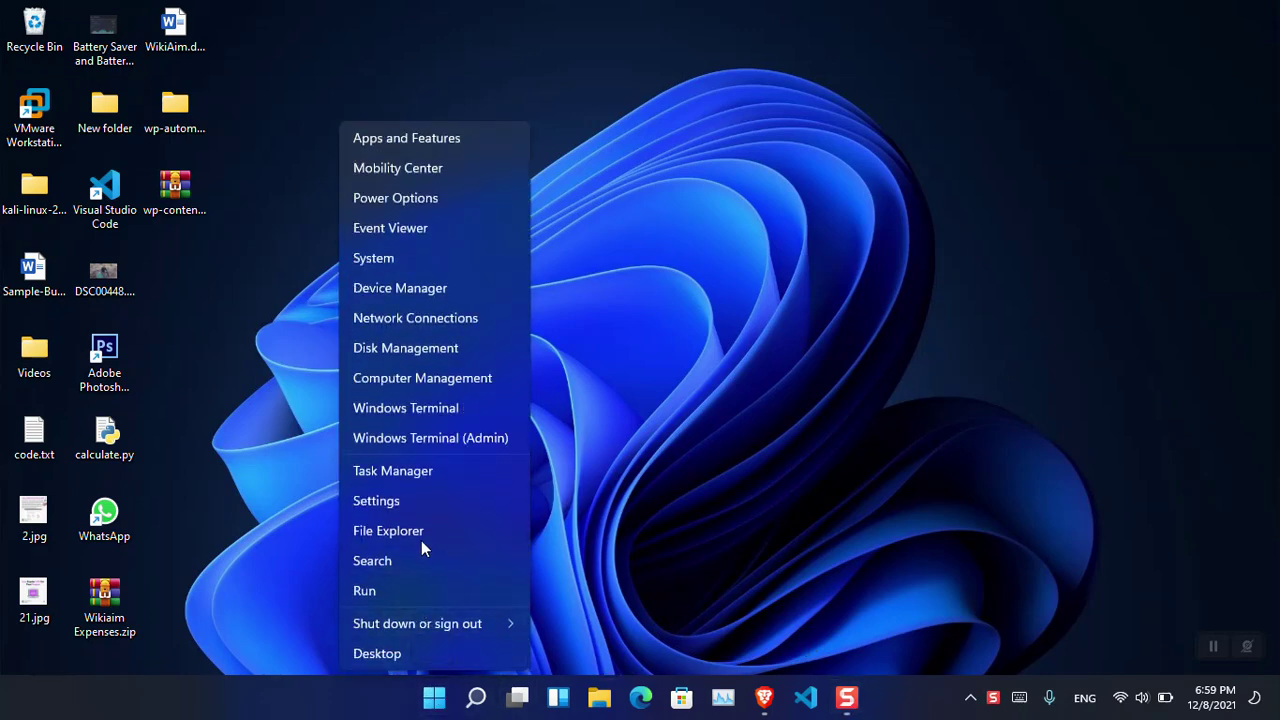
click(465, 501)
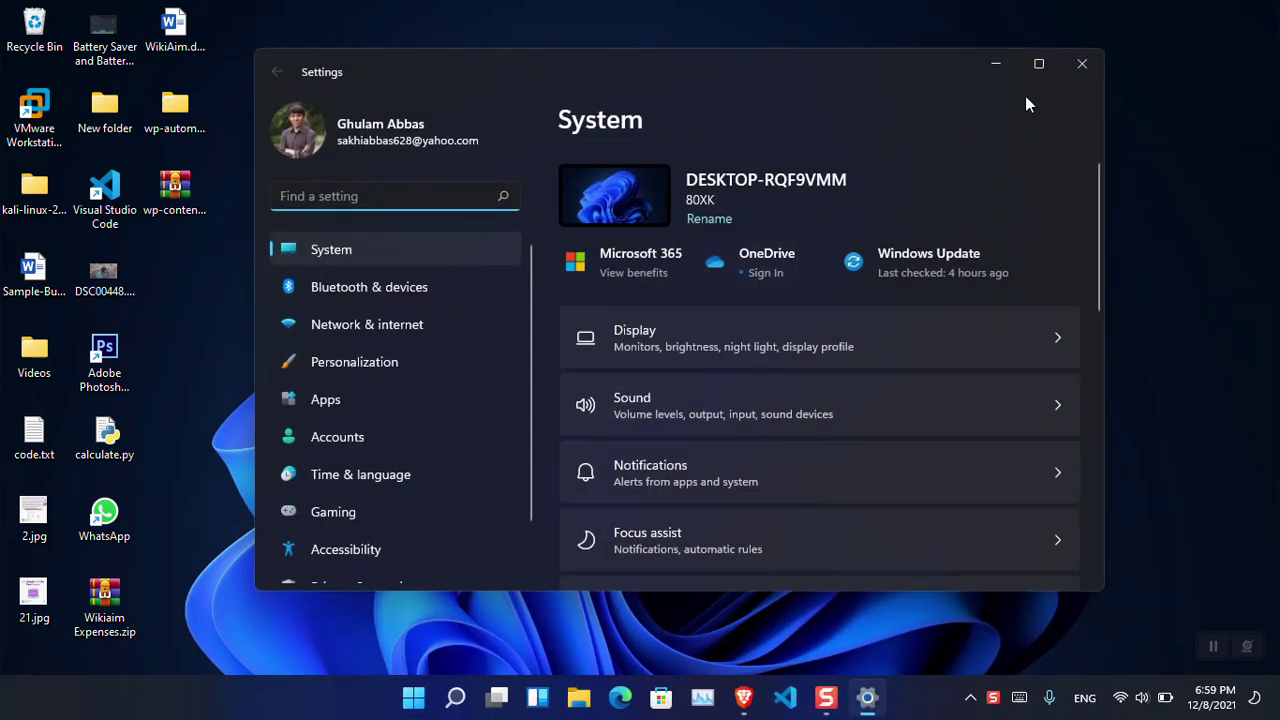
click(1037, 66)
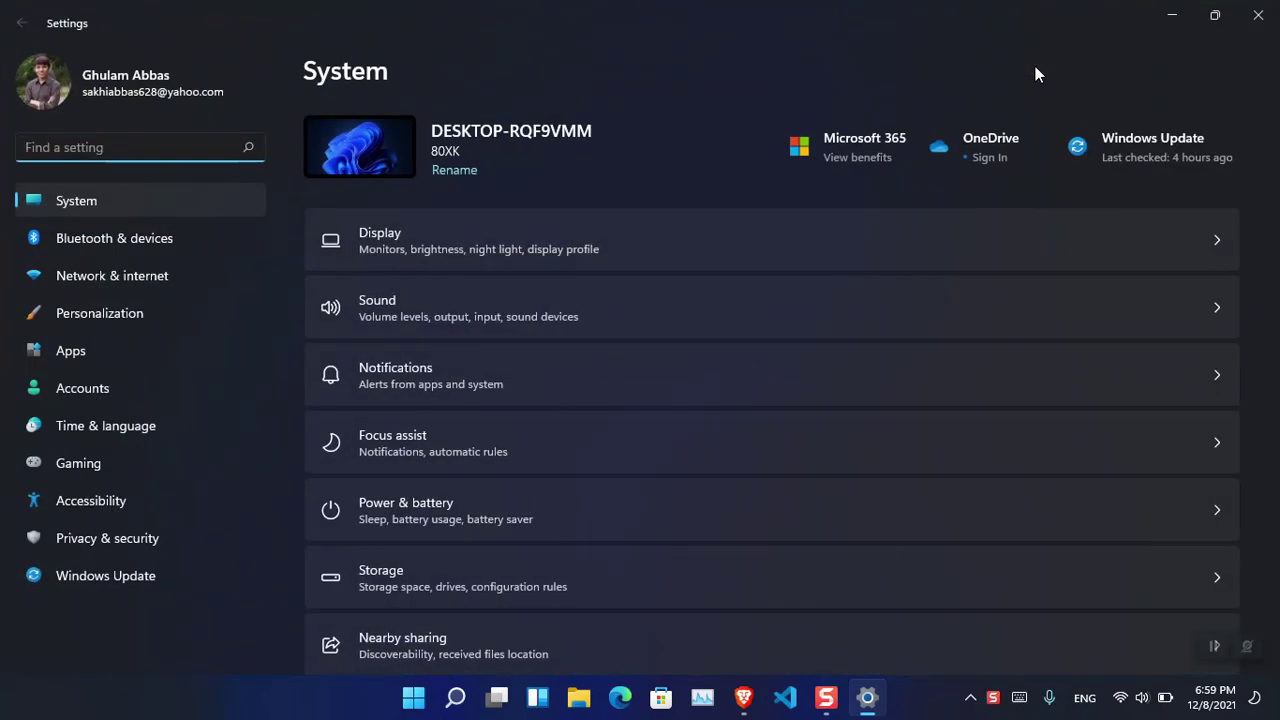
click(391, 530)
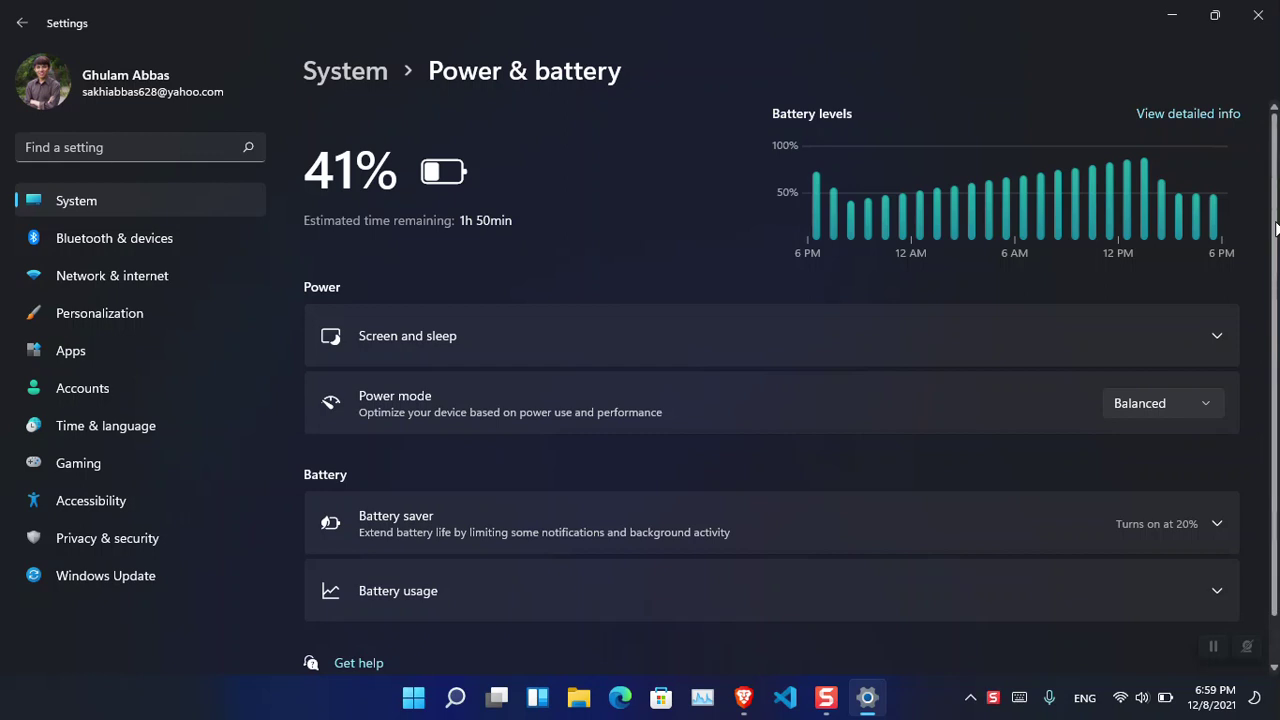
scroll(1276, 229, down, 1)
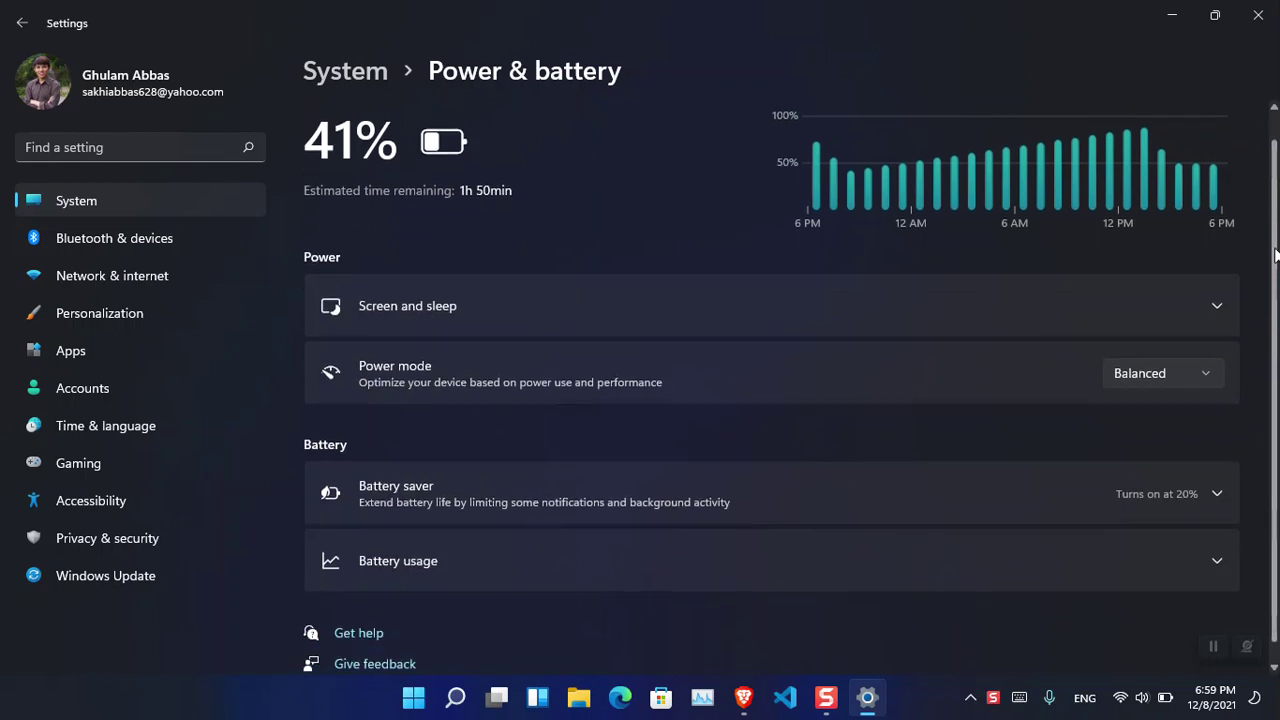
scroll(1274, 232, up, 1)
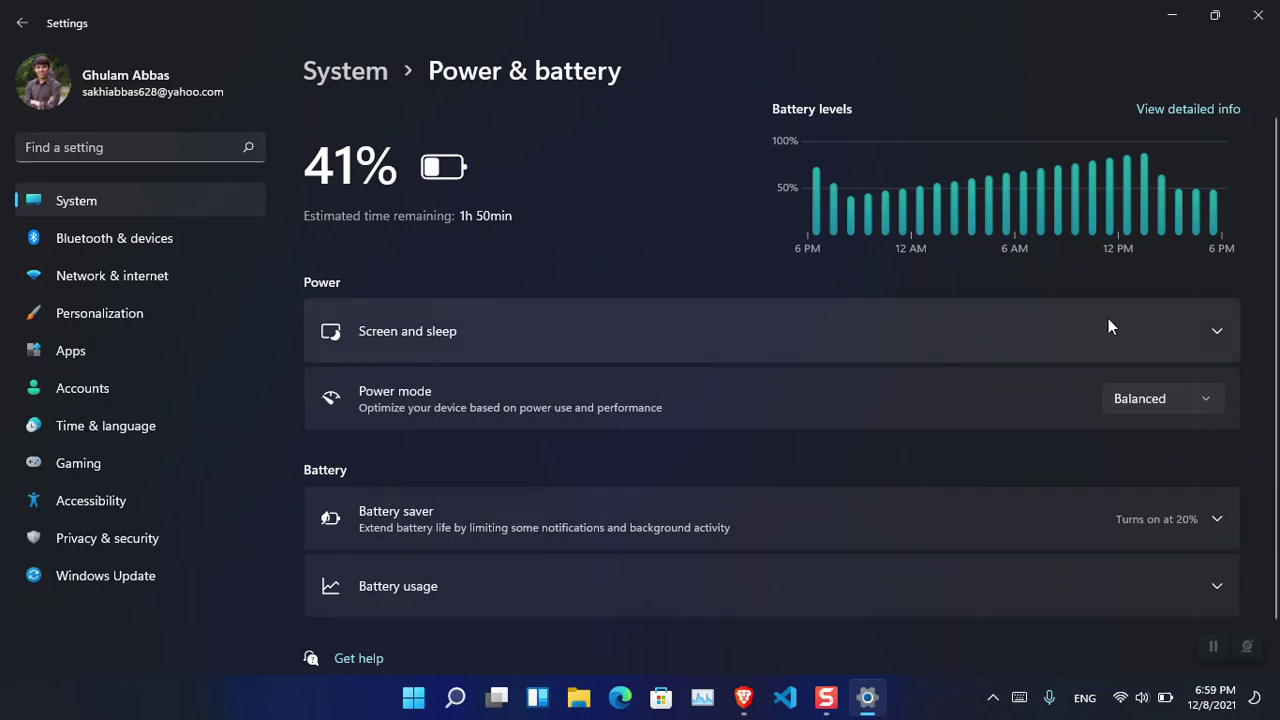
Expand the Screen and sleep settings and review the available Power mode options without changing them.
click(1215, 336)
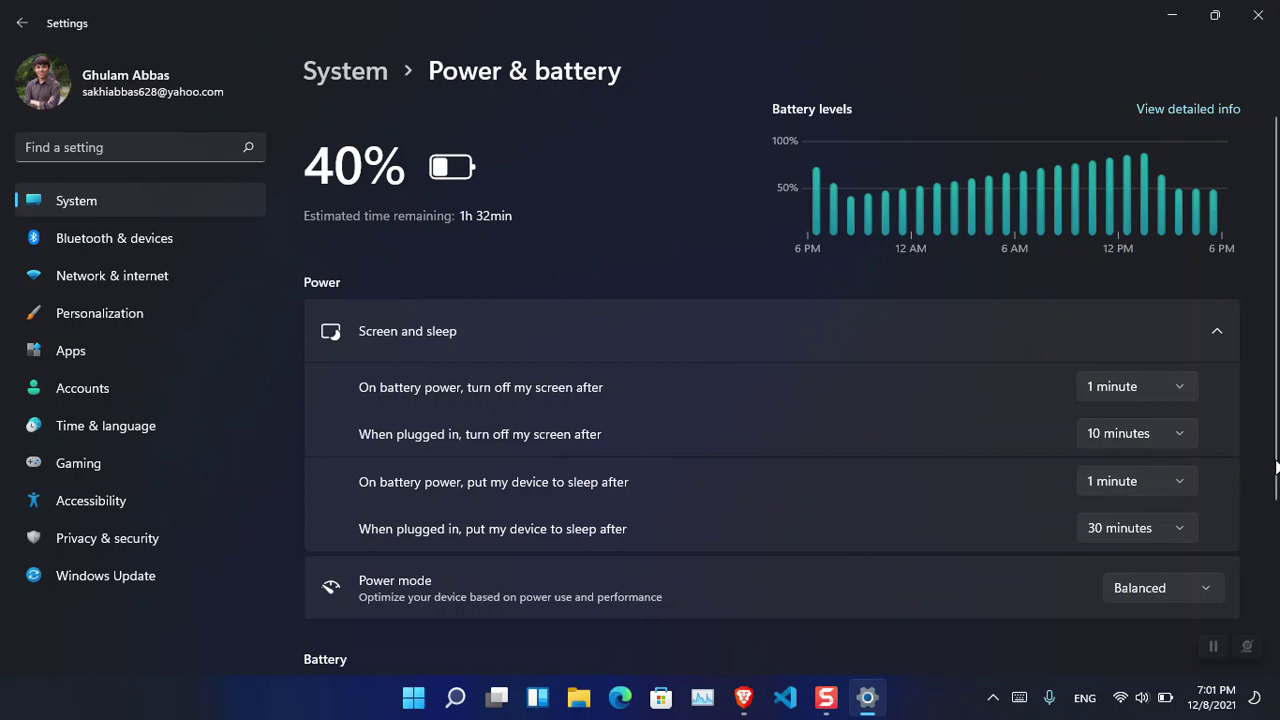
scroll(1275, 548, down, 2)
scroll(1273, 548, down, 1)
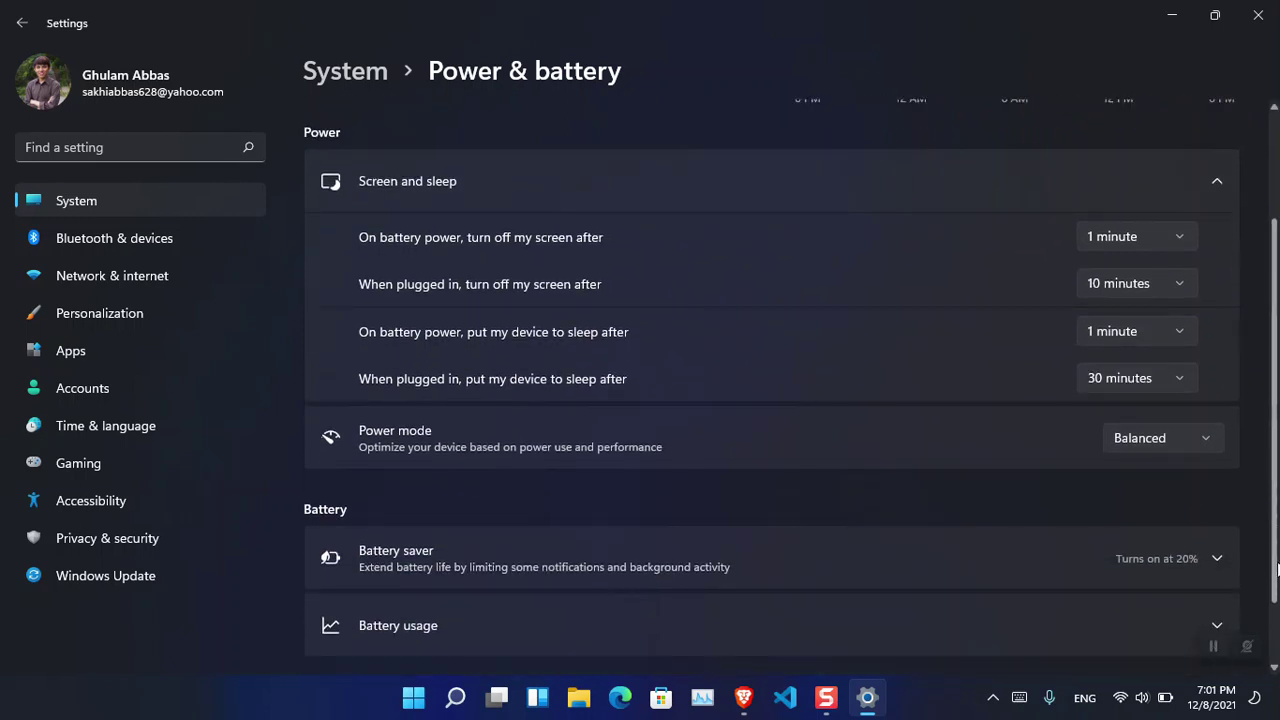
click(1201, 439)
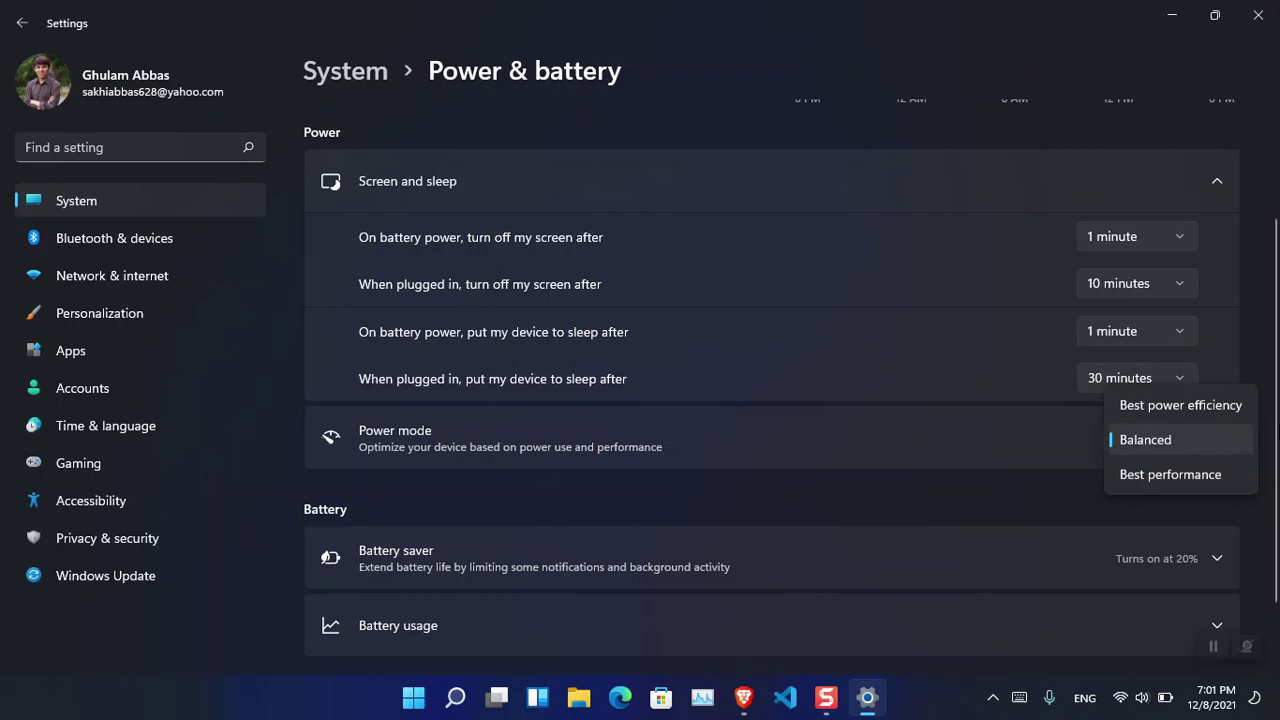
key(Escape)
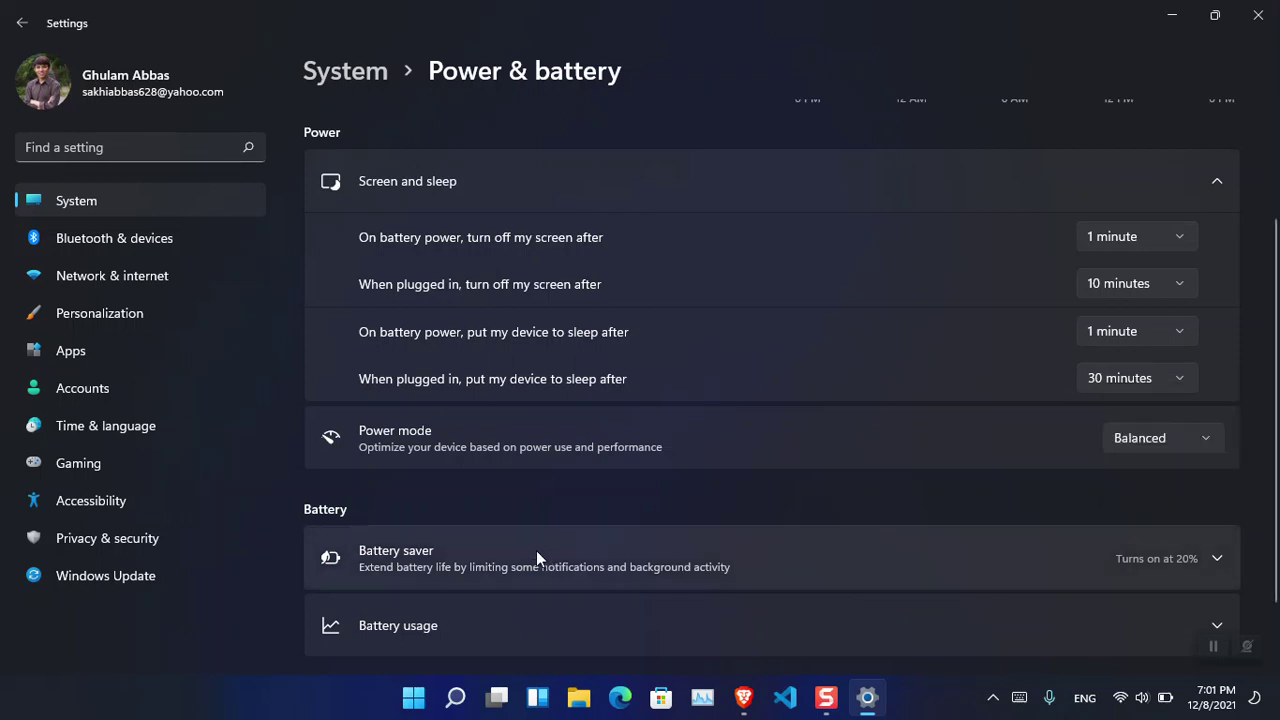
Expand the Battery saver settings and review the thresholds offered for turning battery saver on automatically.
click(1229, 559)
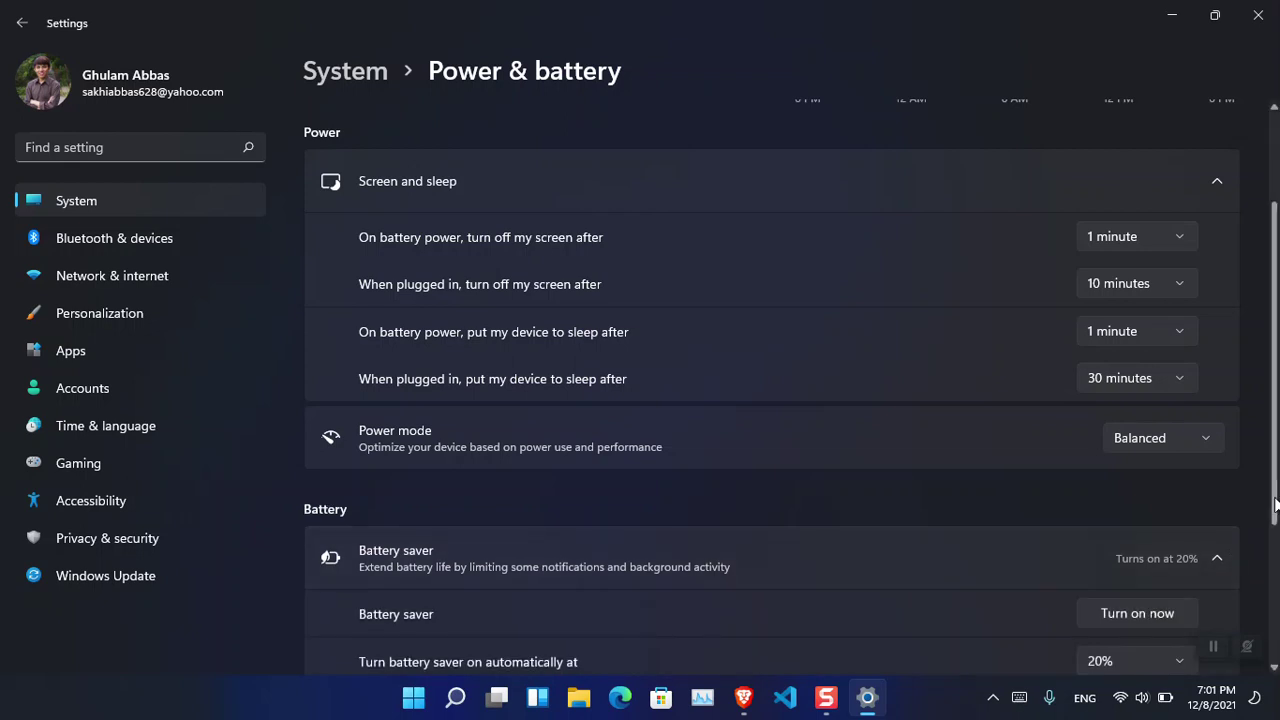
drag(1276, 505, 1276, 621)
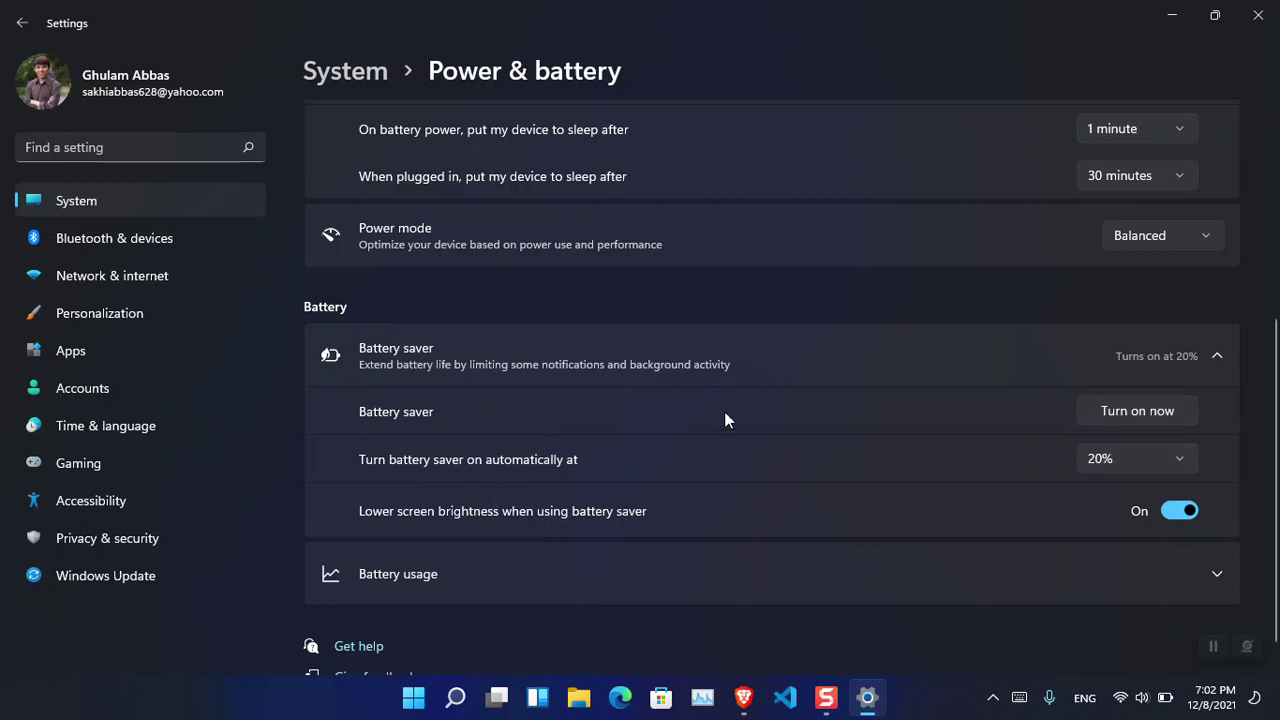
click(1179, 457)
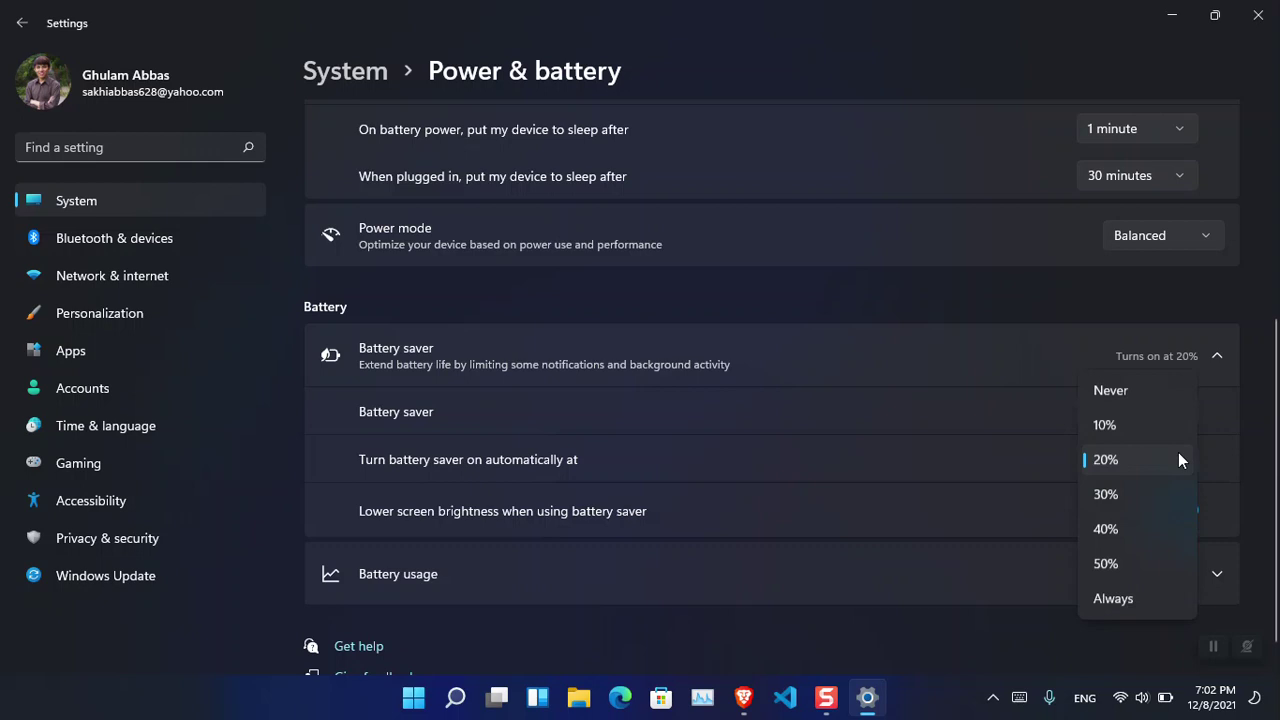
click(967, 318)
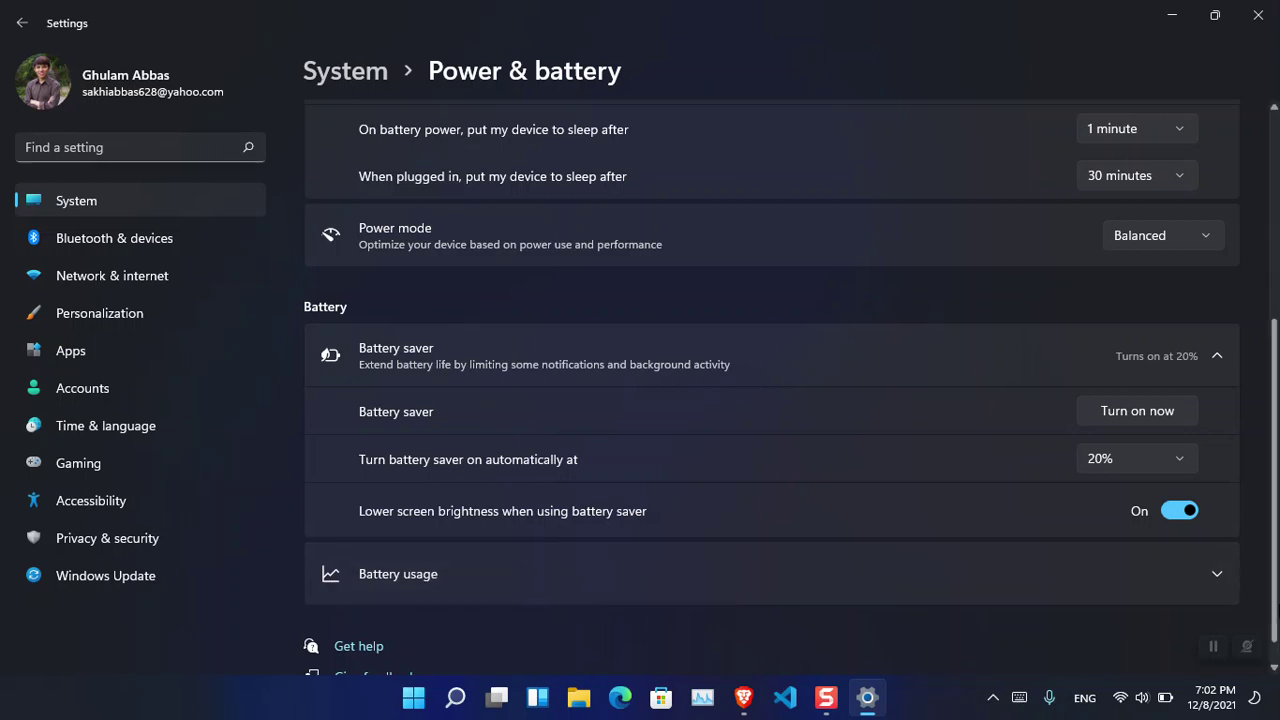
Open the detailed battery levels information and check which time ranges the chart can cover.
scroll(1277, 610, up, 4)
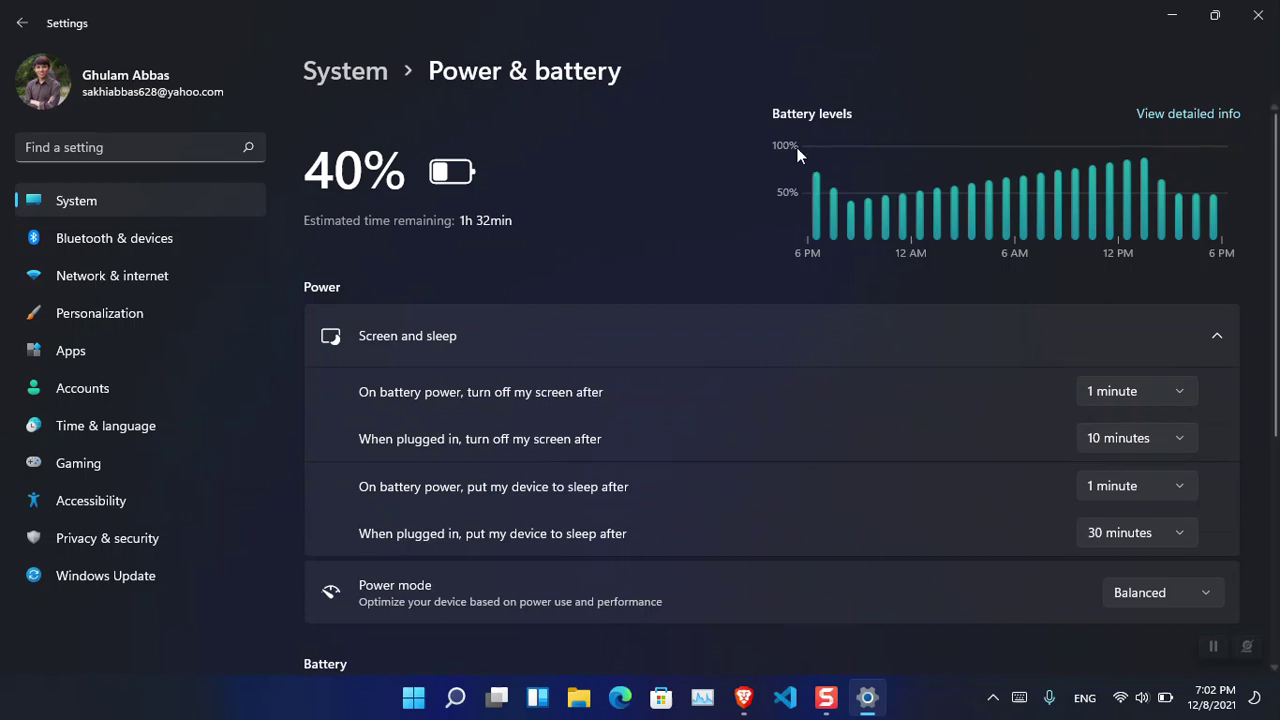
click(1167, 120)
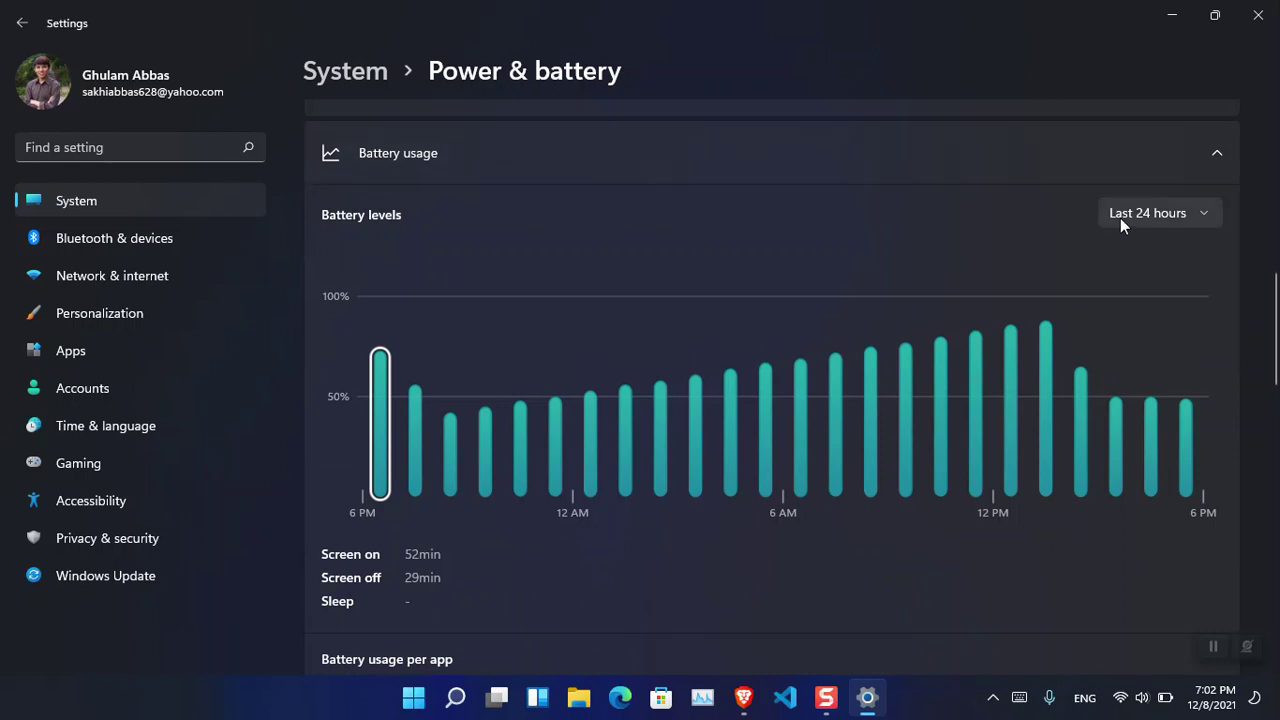
click(1178, 224)
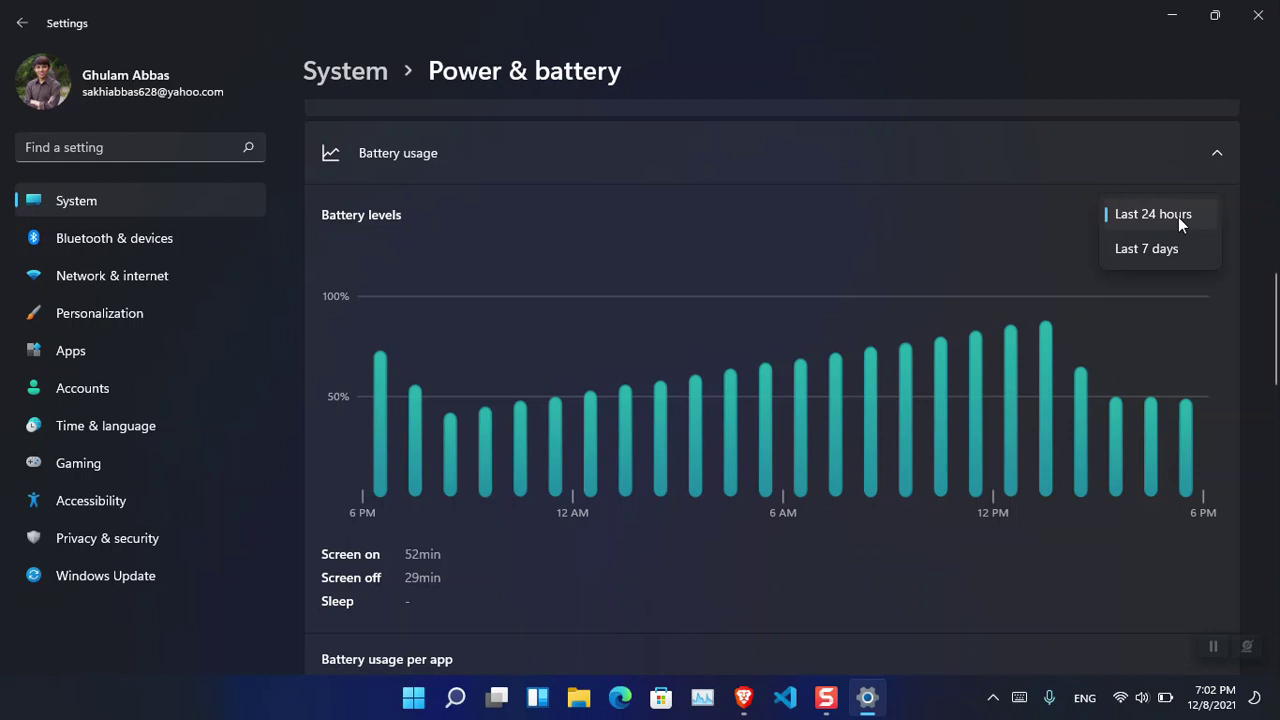
click(1276, 316)
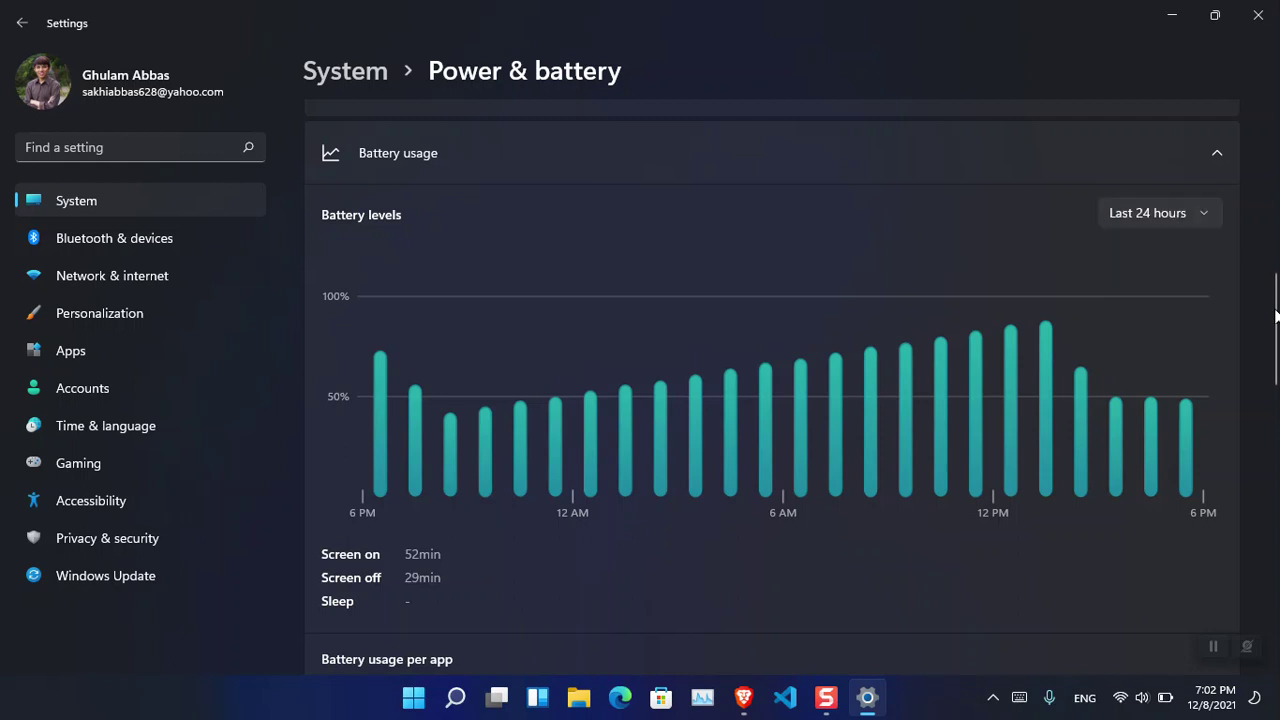
Examine the battery usage per app, including in-use and background consumption.
drag(1277, 392, 1276, 485)
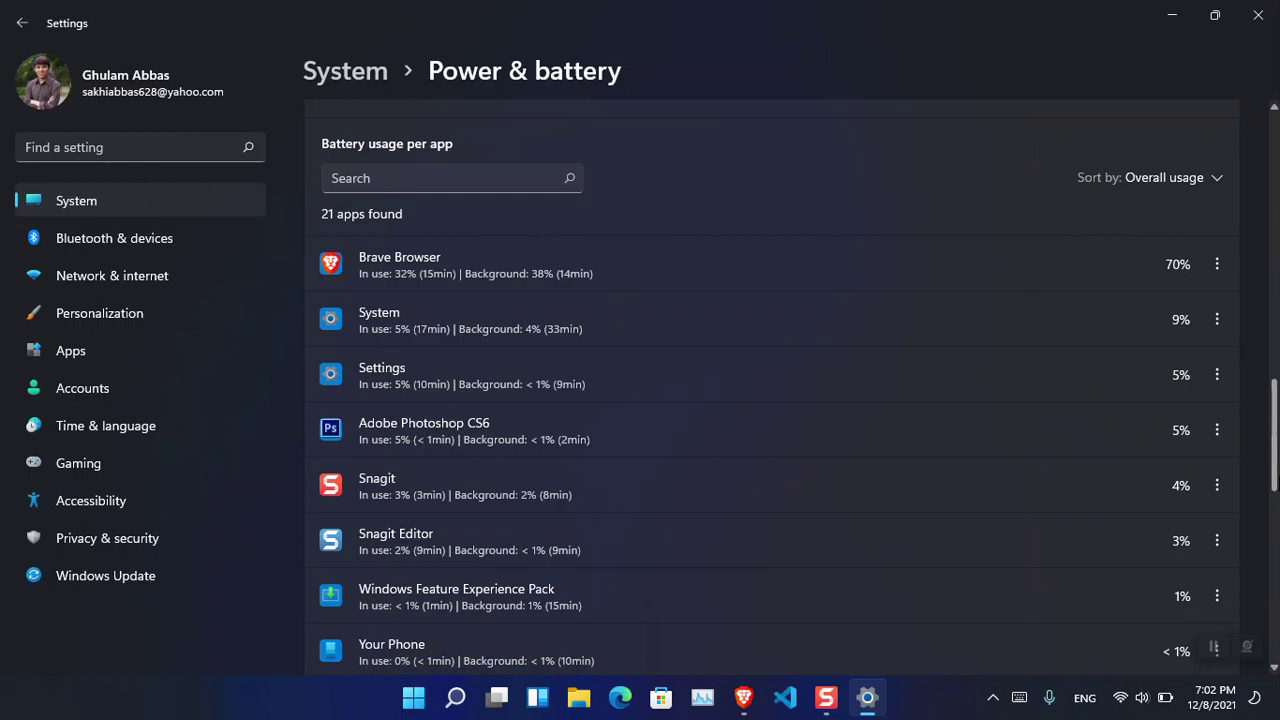
drag(1276, 485, 1276, 452)
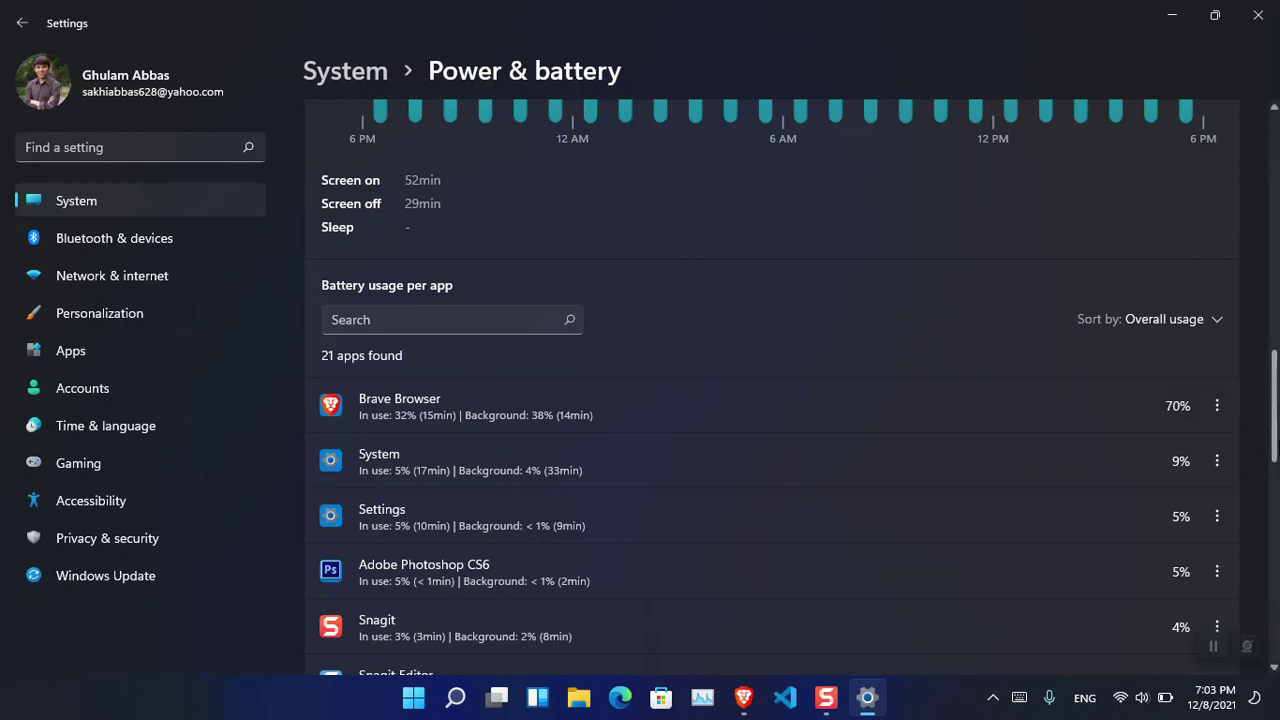
drag(1275, 440, 1275, 506)
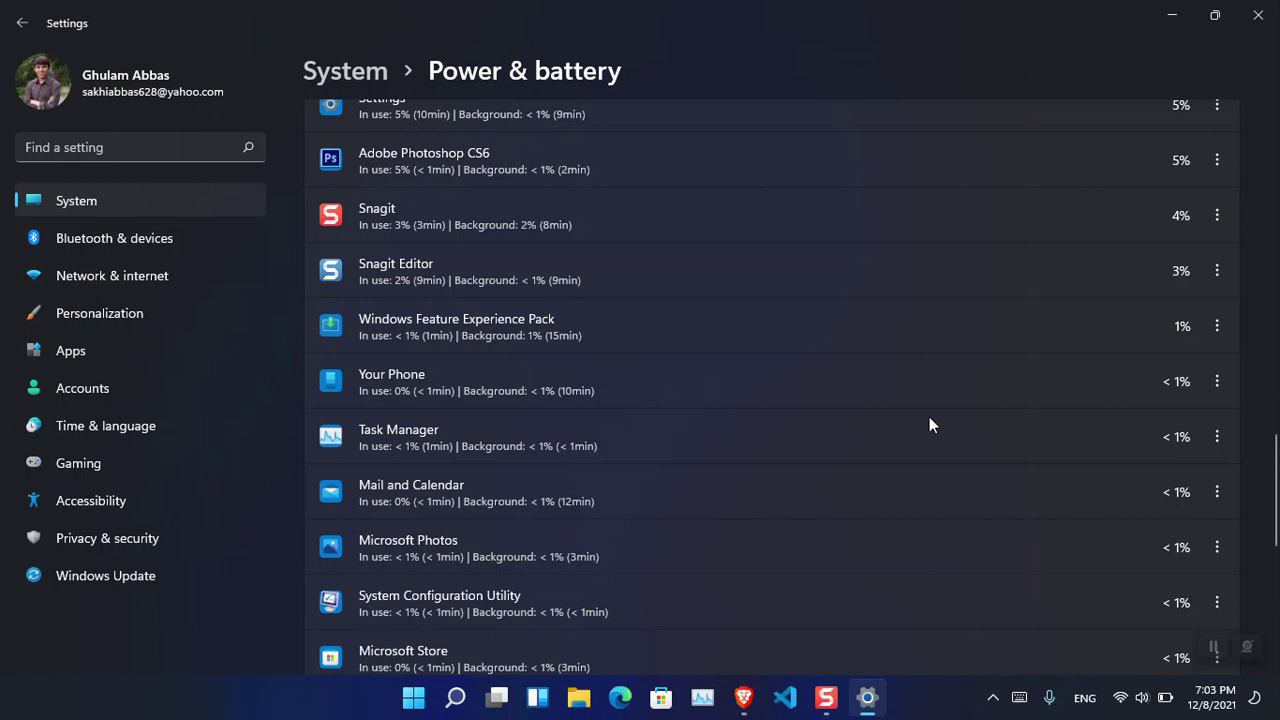
Open the background activity settings of the Your Phone app and set its background permission to Never.
click(1236, 352)
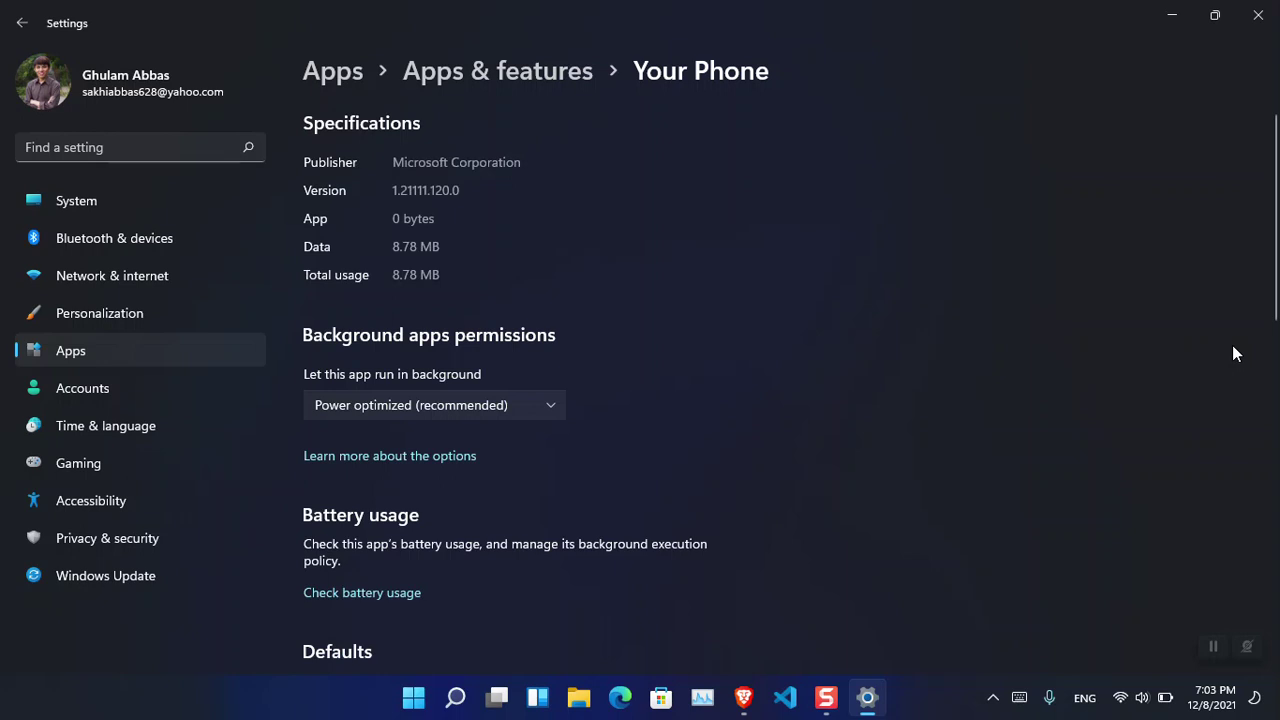
click(529, 400)
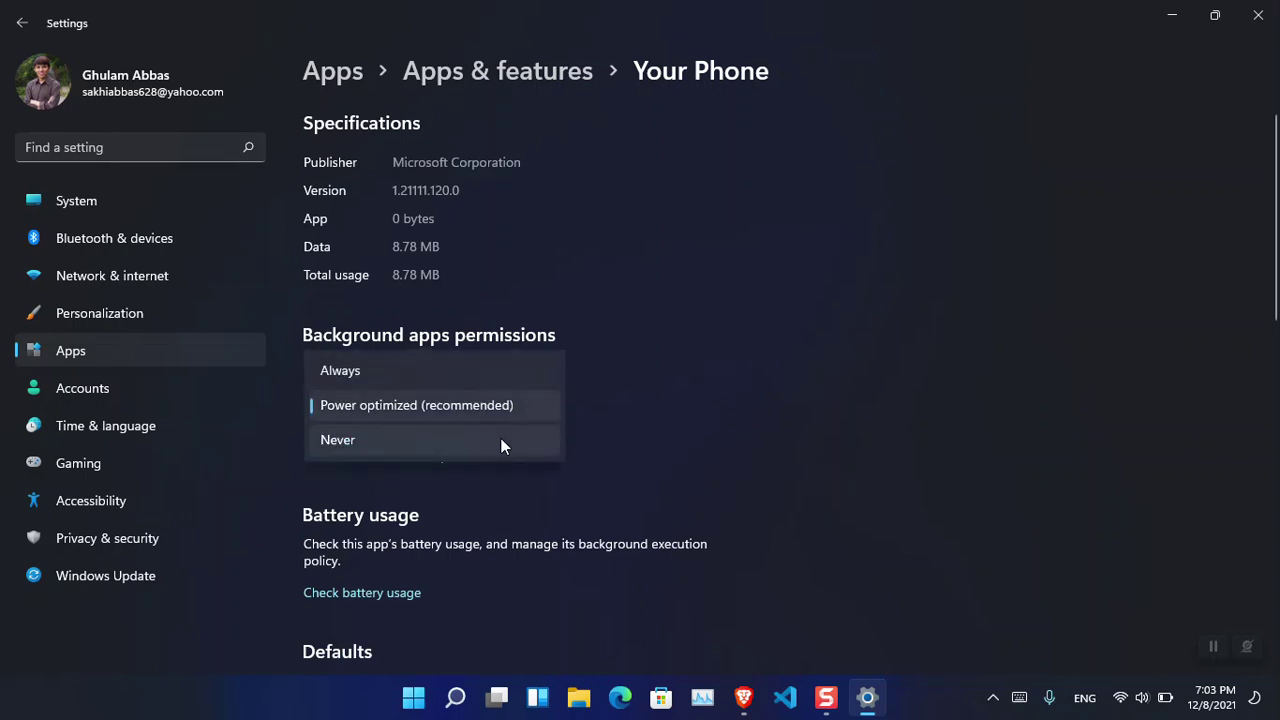
click(502, 441)
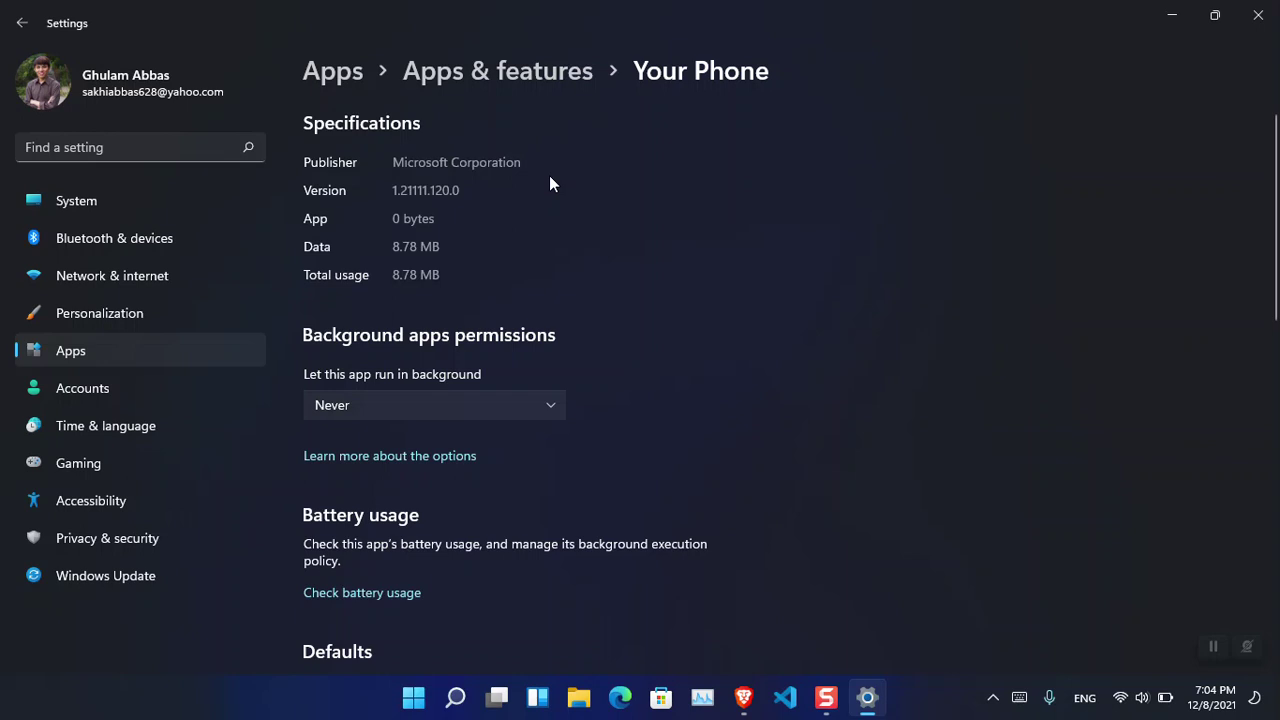
Bring up the computer's power choices and select Hibernate.
key(super)
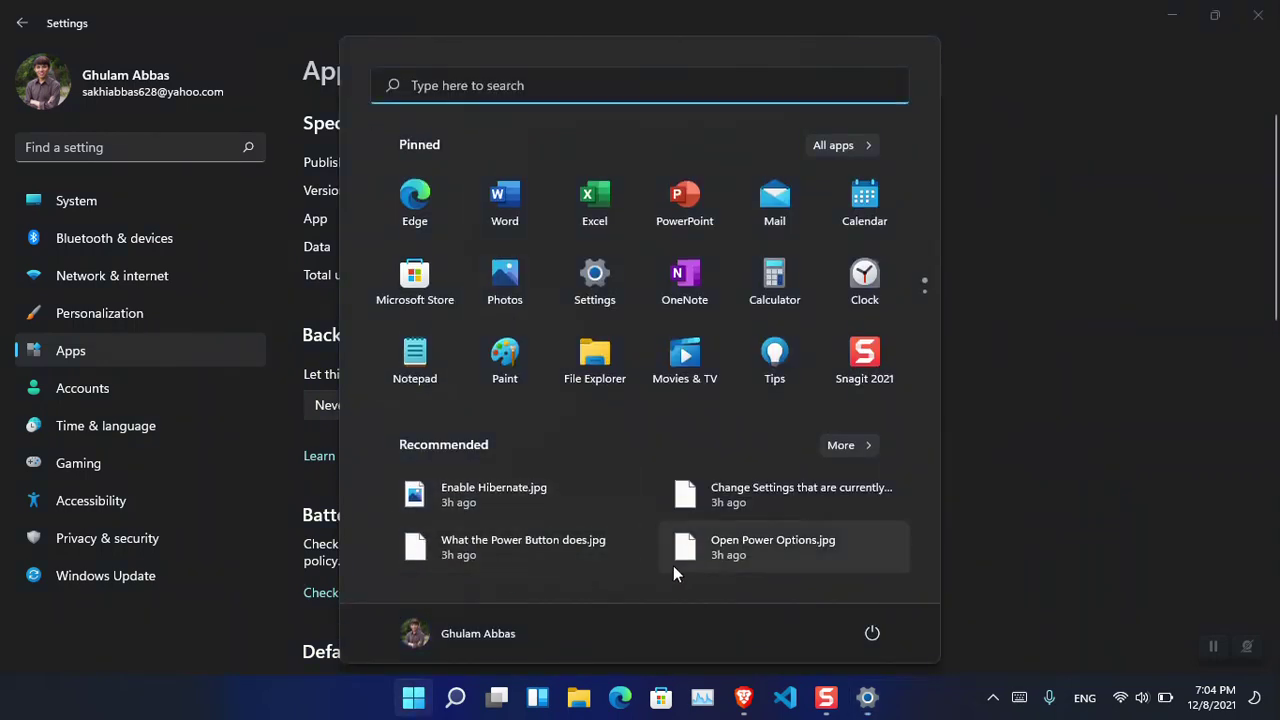
click(882, 632)
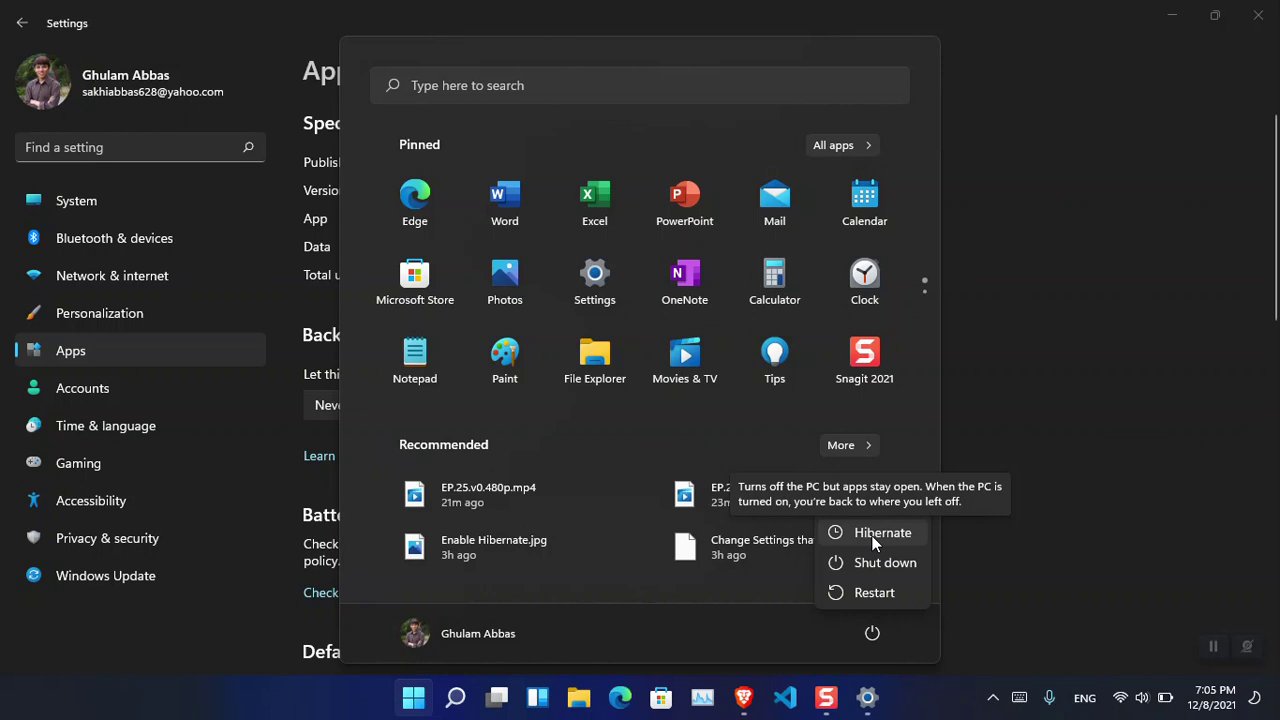
click(871, 535)
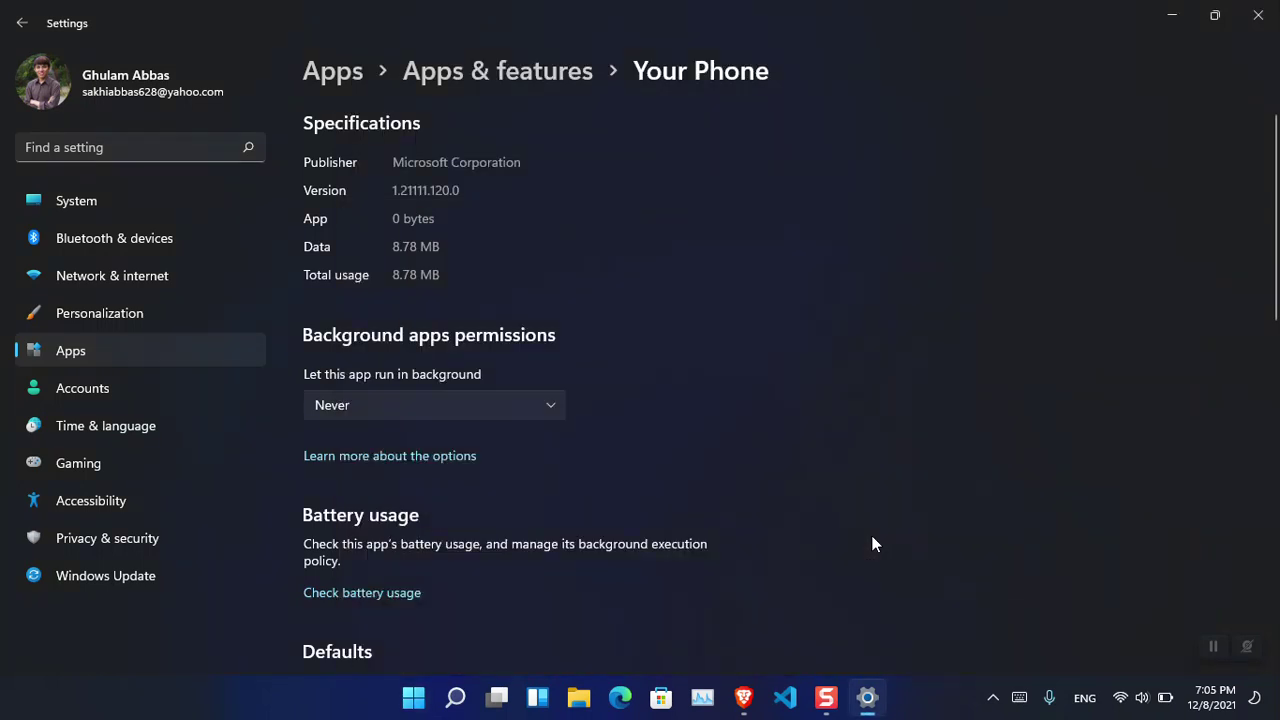
Return to the Apps & features page, restore the Settings window's size and close it.
click(19, 23)
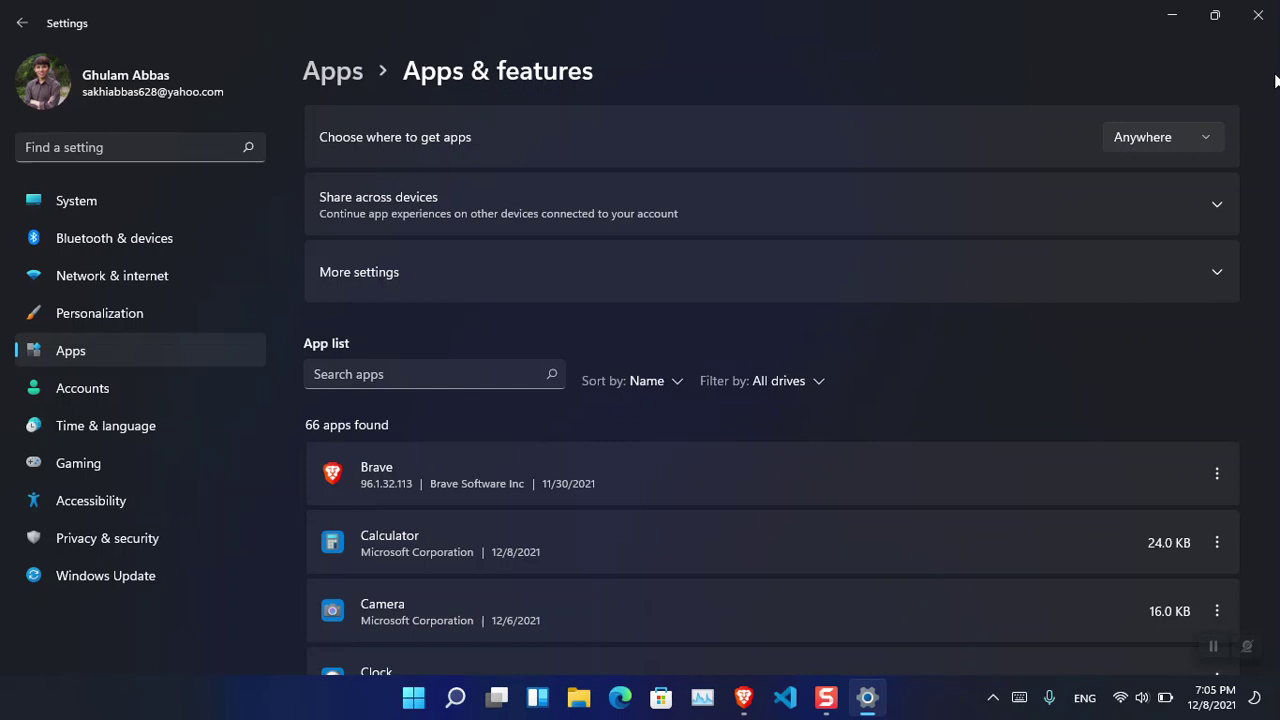
click(1215, 15)
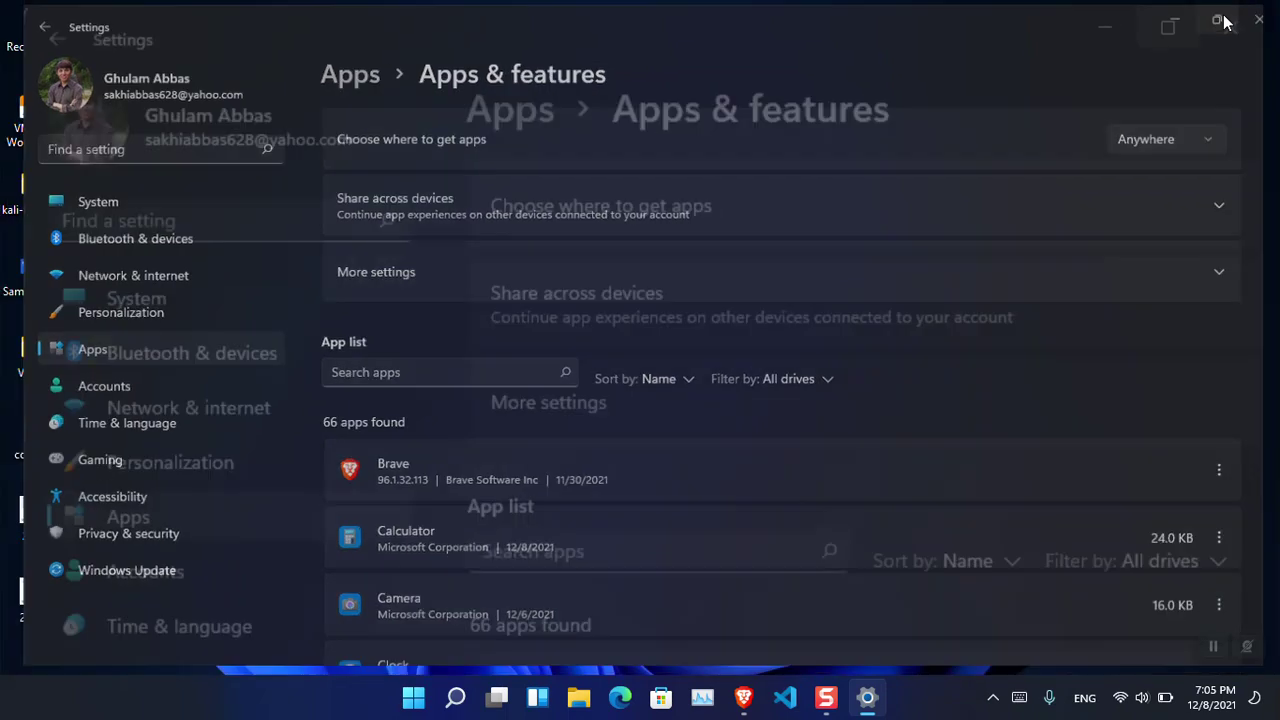
click(1079, 65)
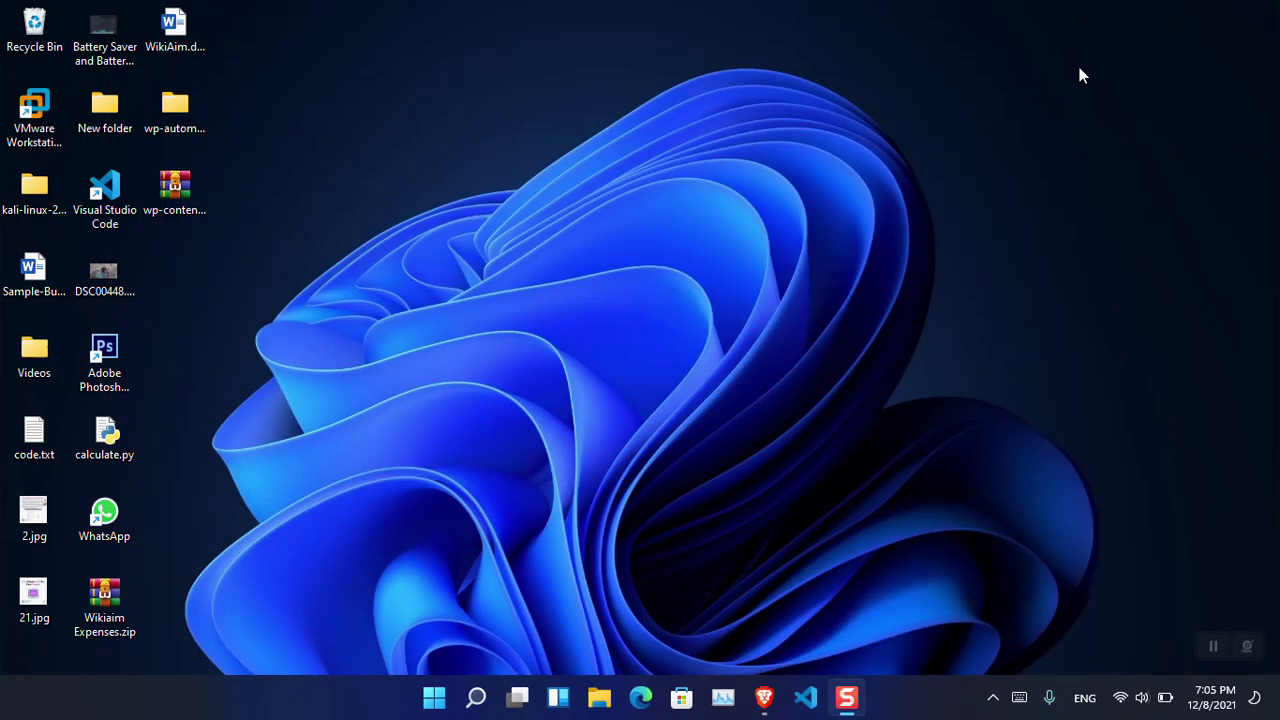
Open Control Panel in a maximized window and set its items to be viewed by Category.
key(super)
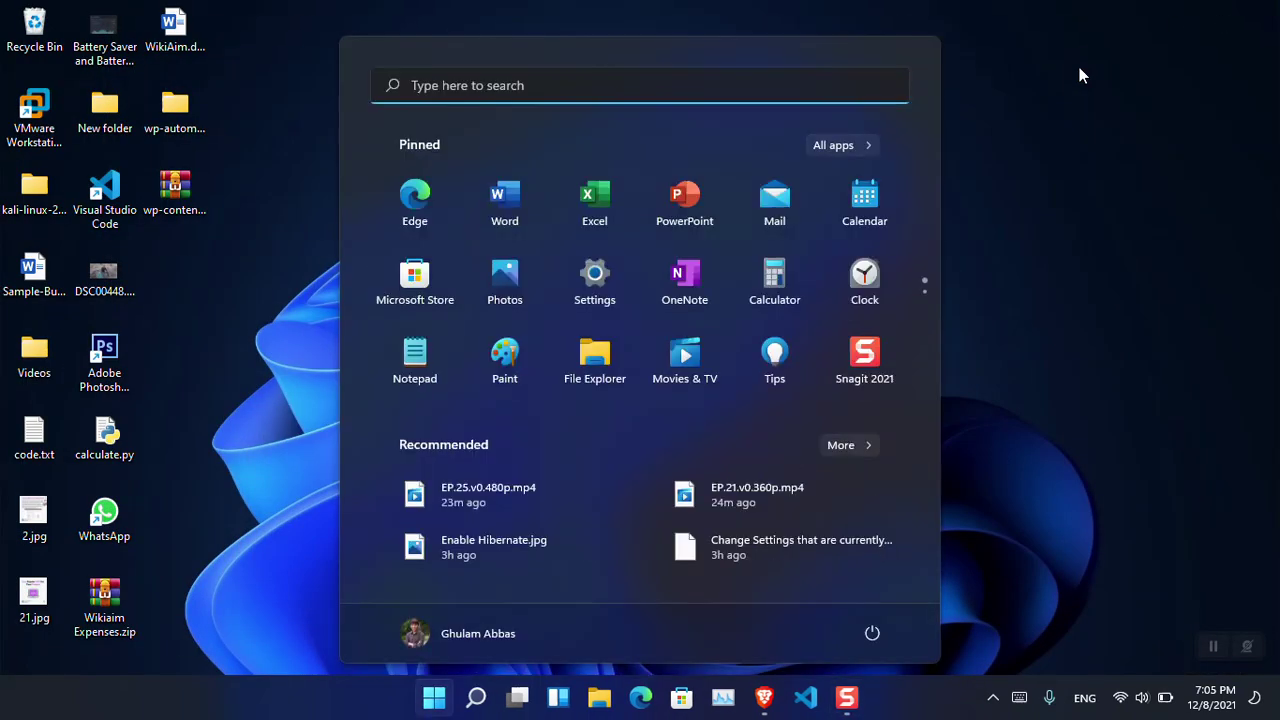
text(control Panel)
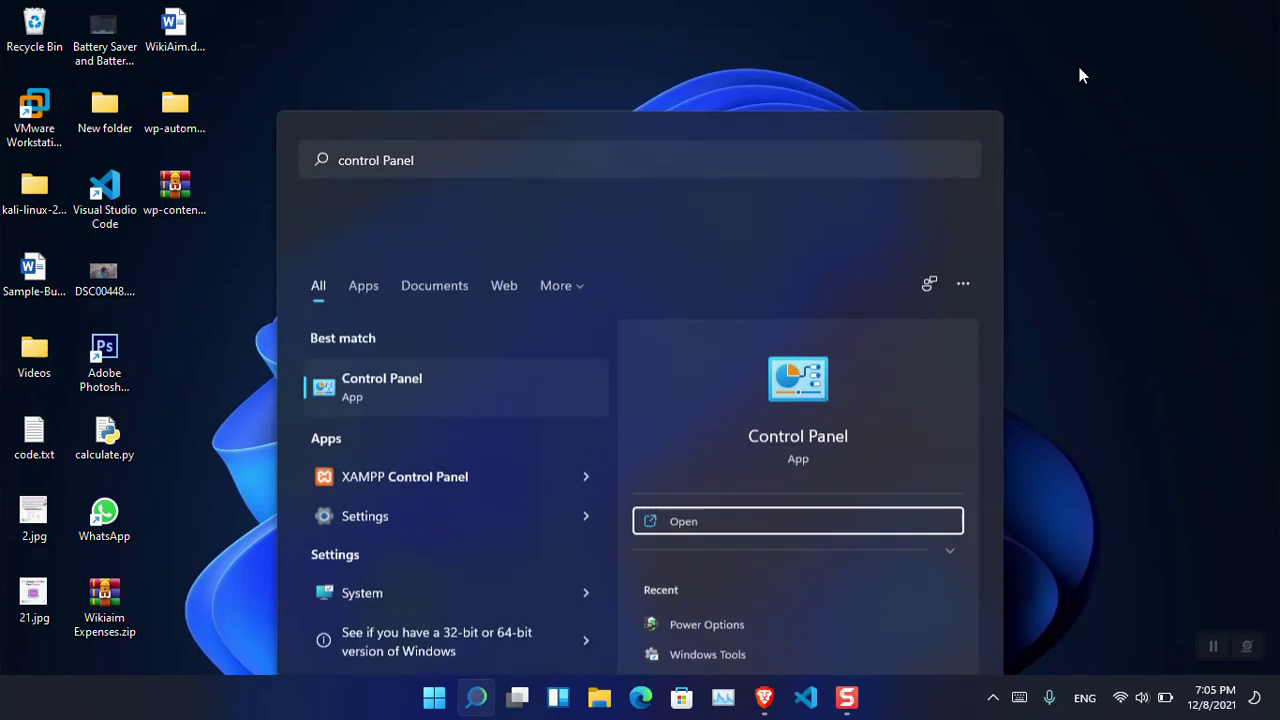
key(Return)
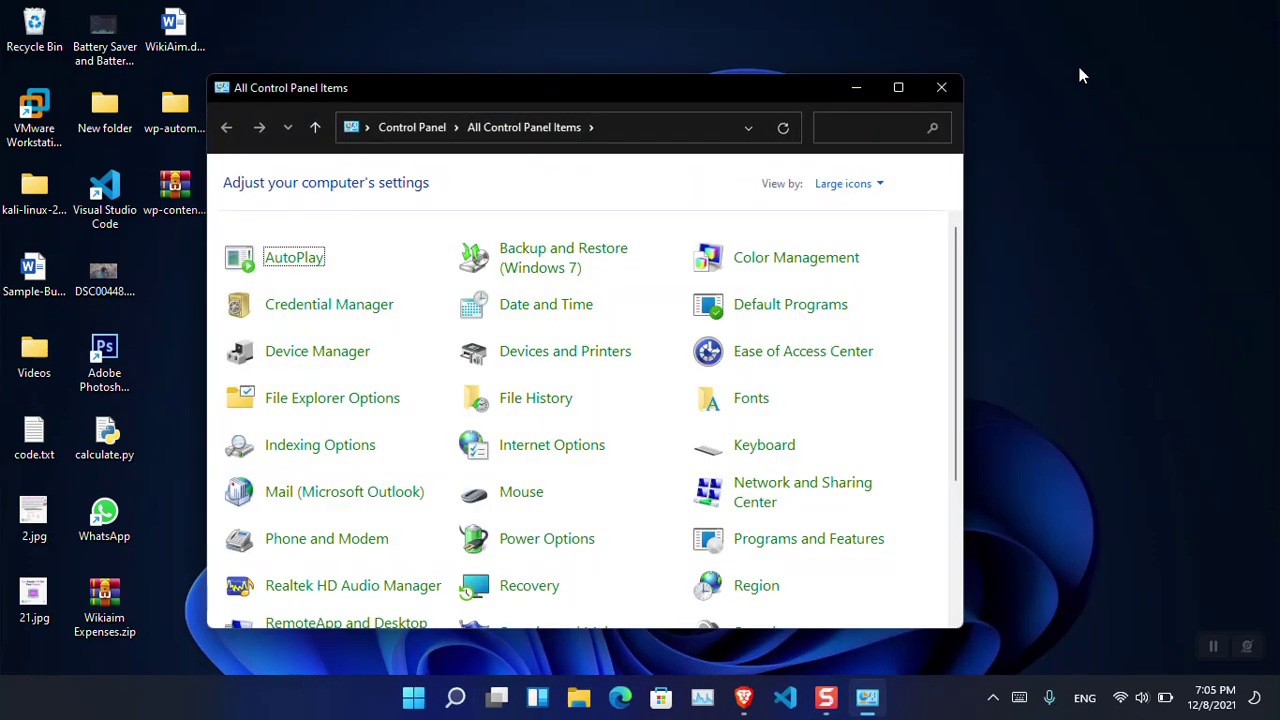
click(896, 87)
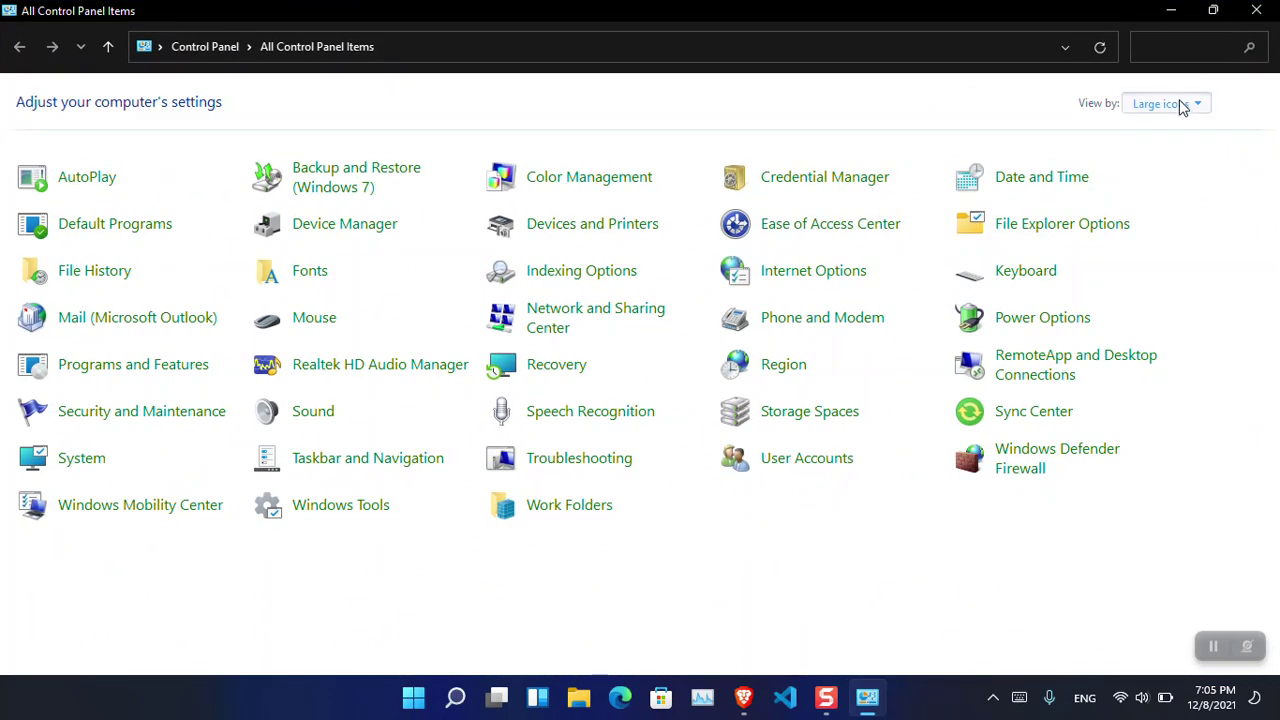
click(1165, 103)
click(1173, 130)
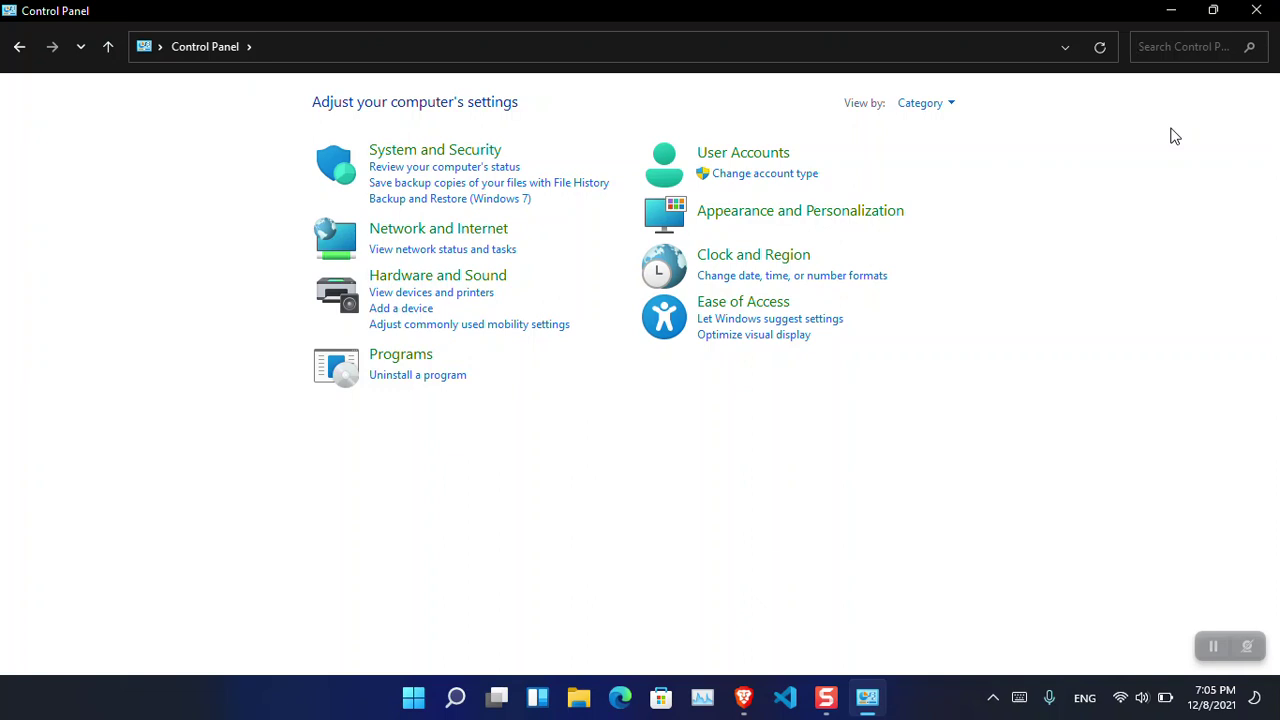
Show the Control Panel items as large icons, then open Power Options in a restored window moved toward the middle of the desktop.
click(956, 105)
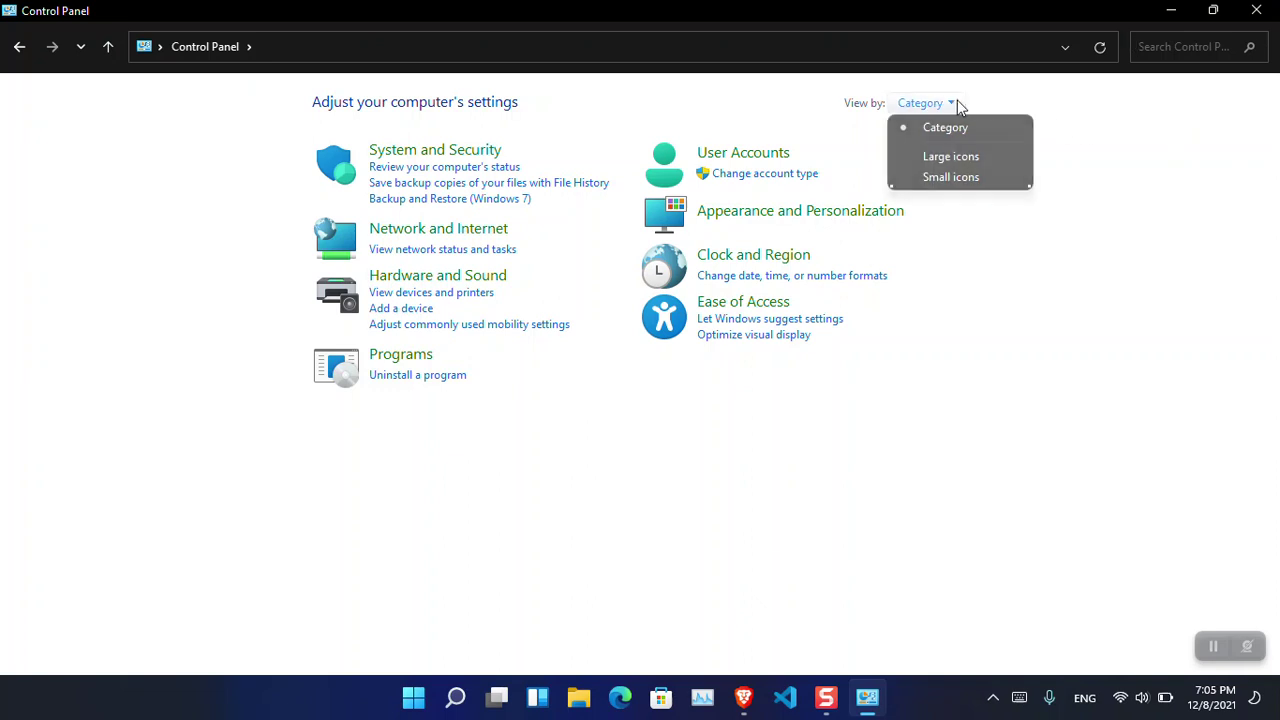
click(981, 158)
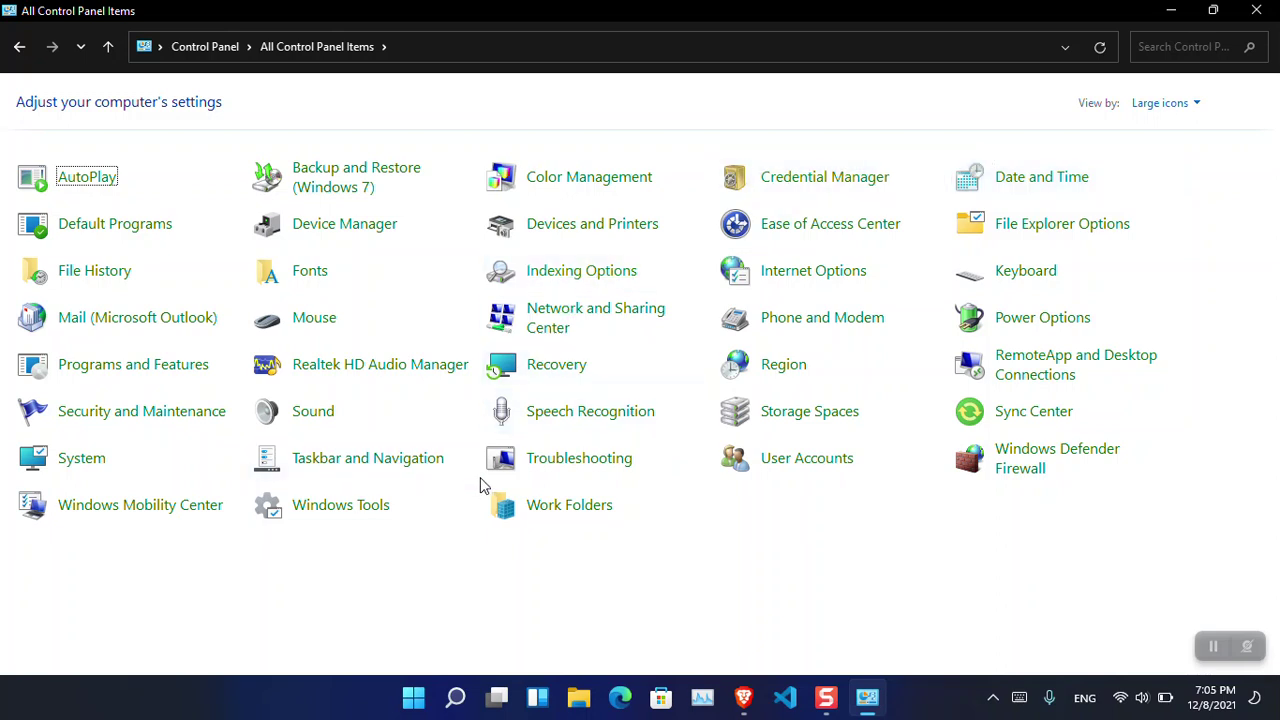
click(1021, 325)
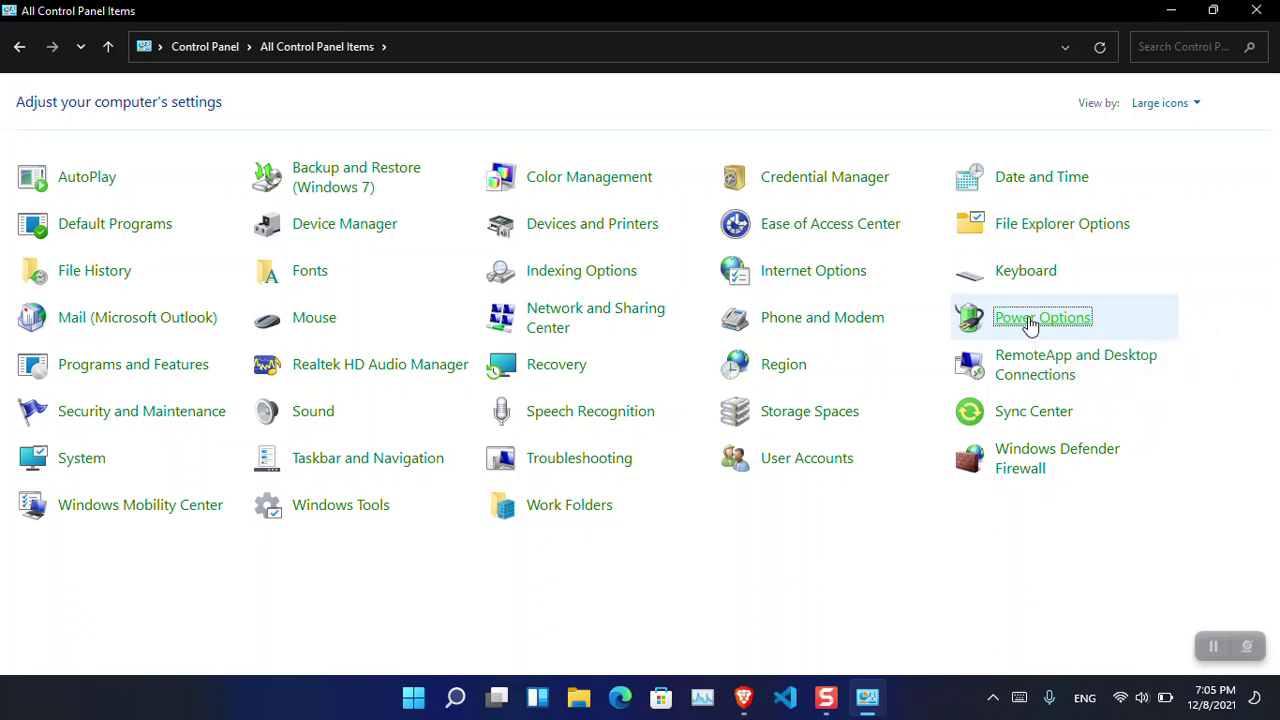
double_click(766, 8)
drag(716, 89, 799, 87)
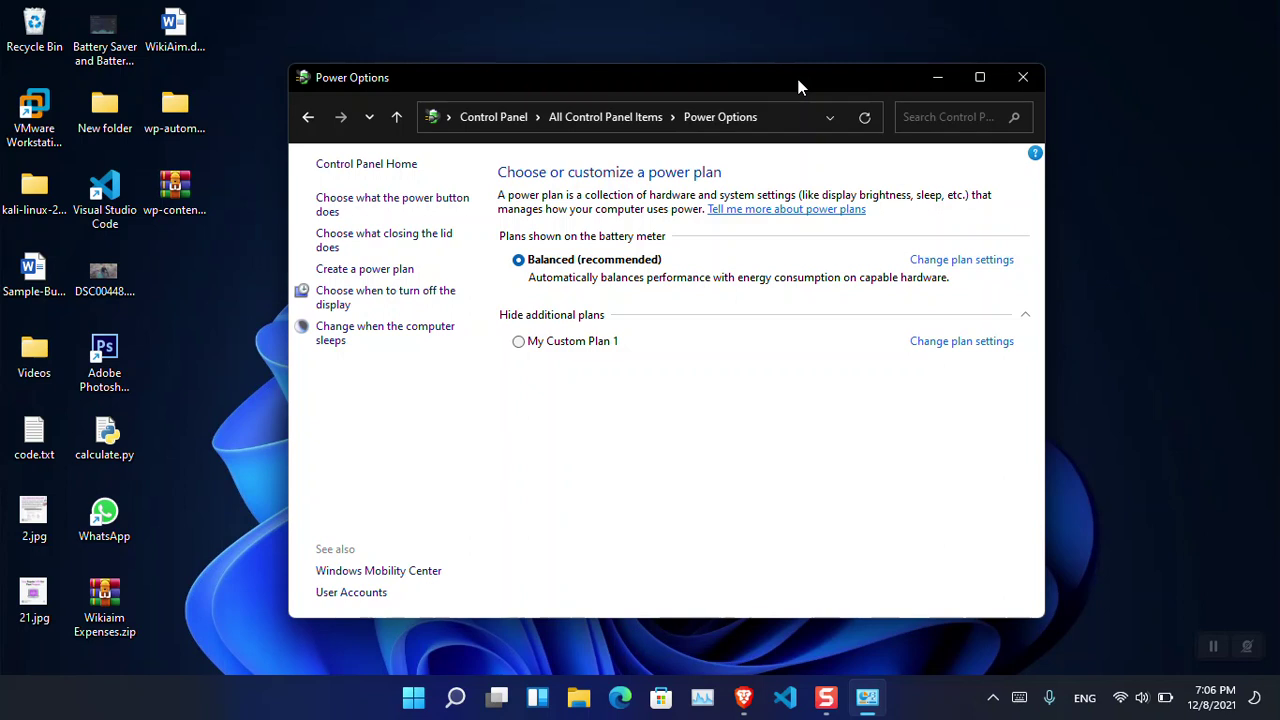
Open the settings for what the power button does, unlock the unavailable shutdown settings, and switch Hibernate off and back on.
click(394, 205)
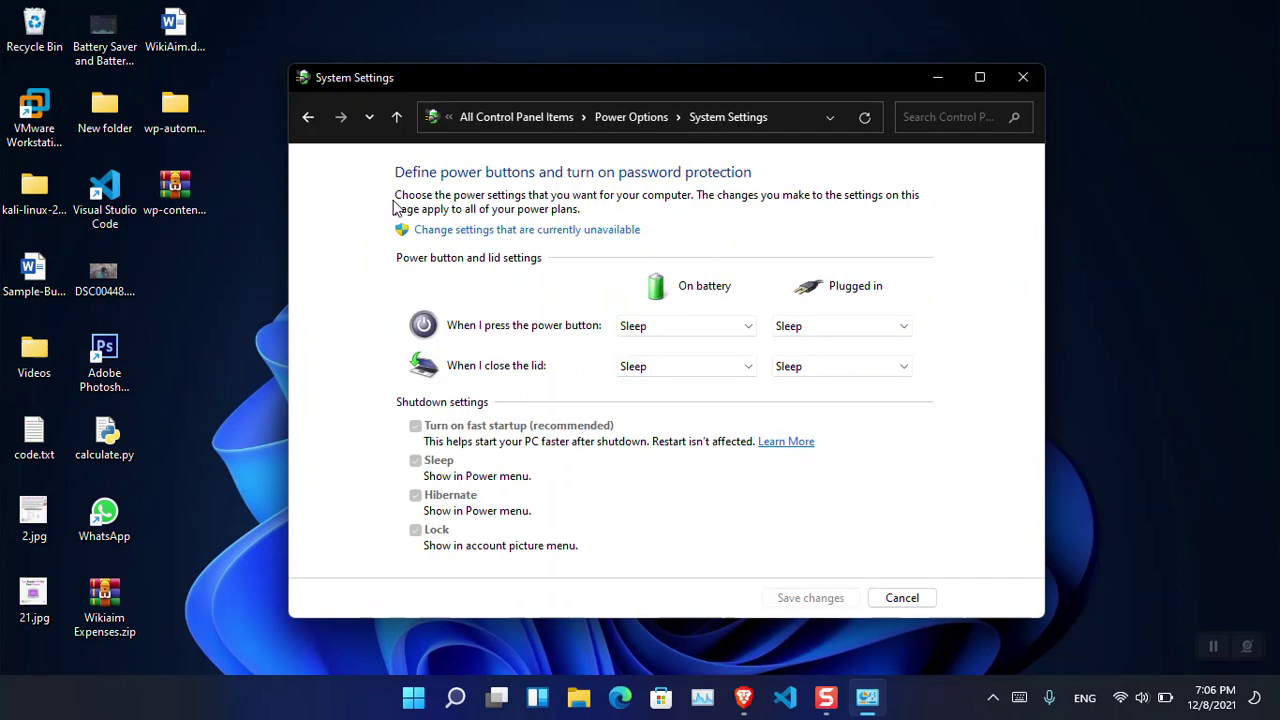
click(468, 230)
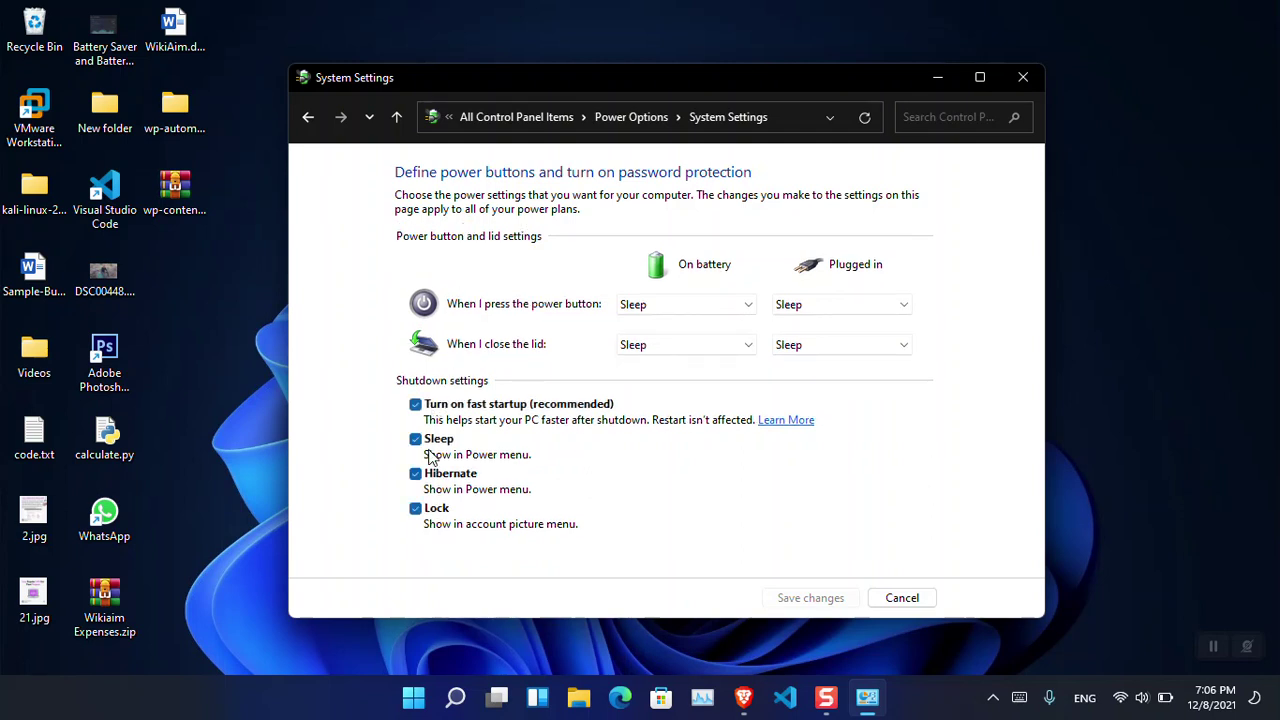
click(420, 480)
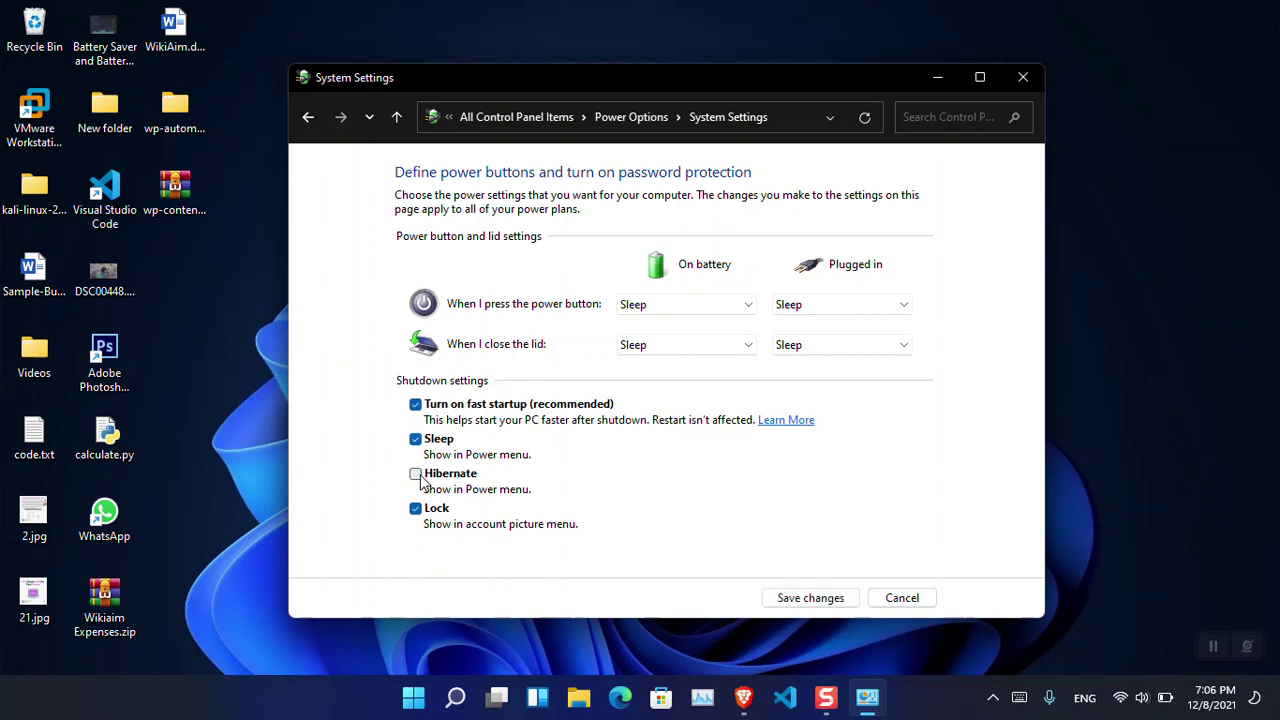
click(416, 475)
Examine the on-battery actions available for pressing the power button and return to Power Options without saving.
click(676, 305)
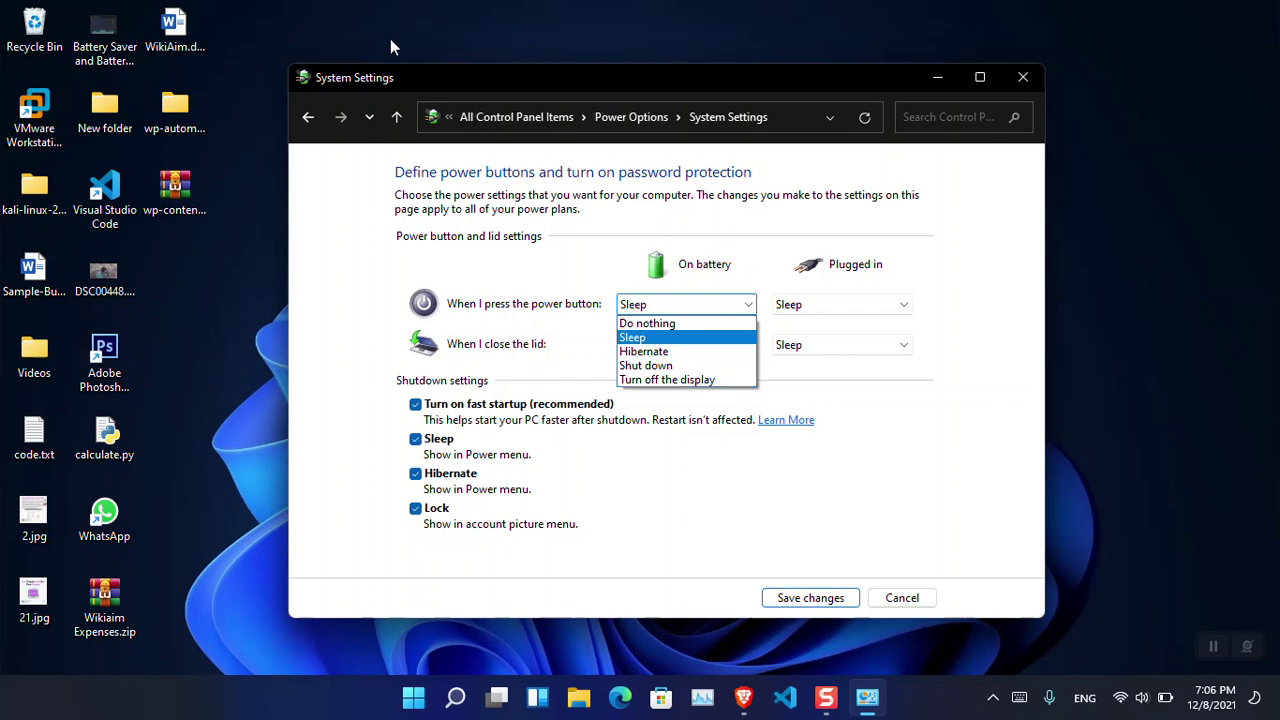
click(396, 118)
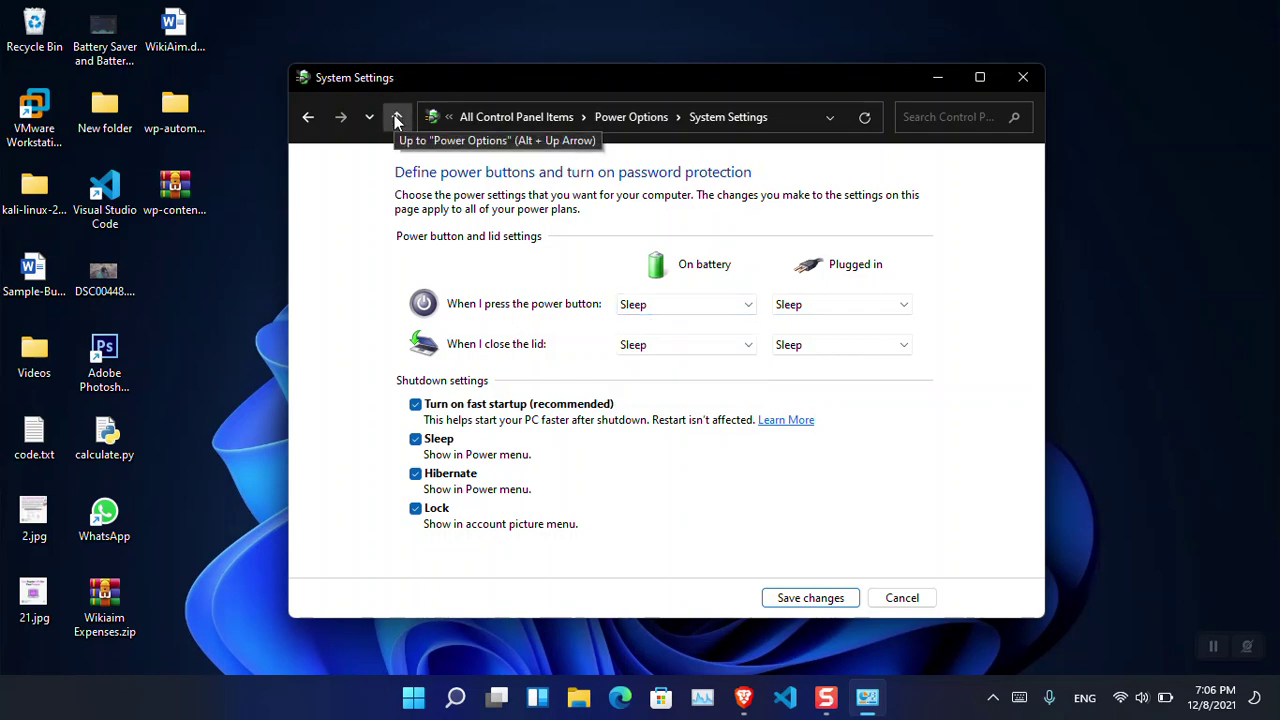
click(396, 118)
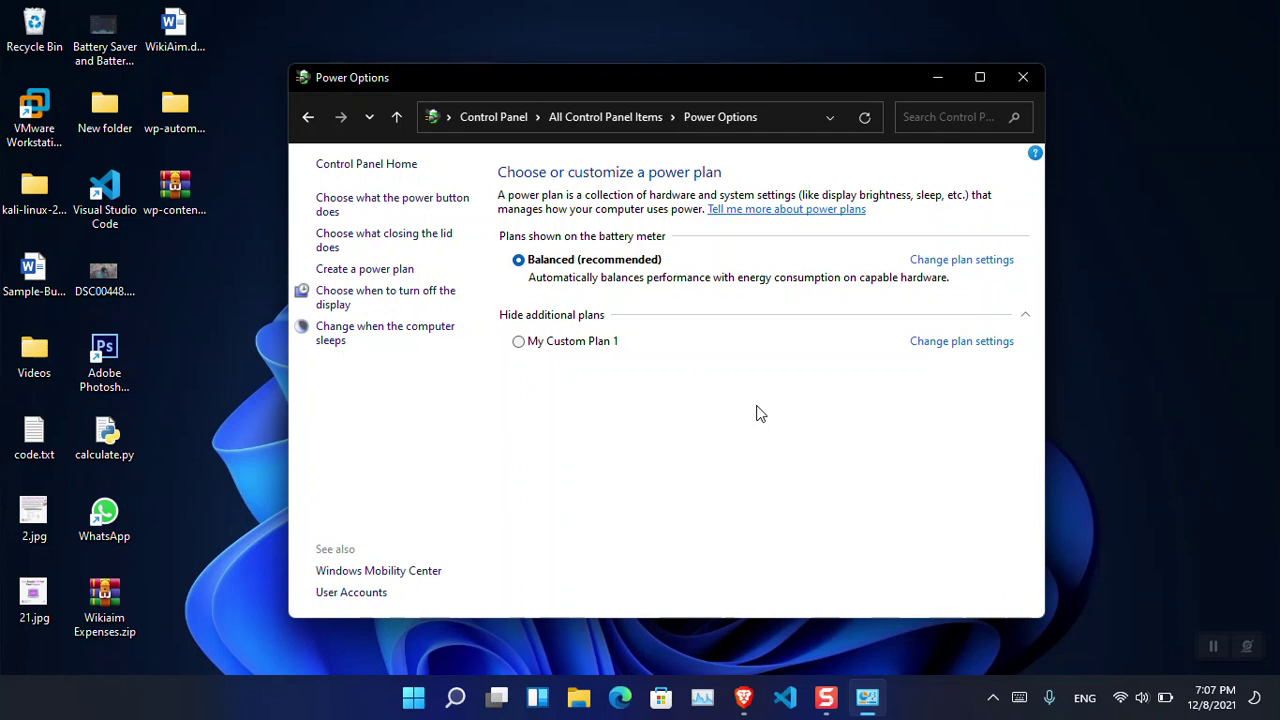
Create the power plan My Custom Plan 2 based on Balanced (recommended), keeping 1 minute for turning off the display on battery.
click(382, 272)
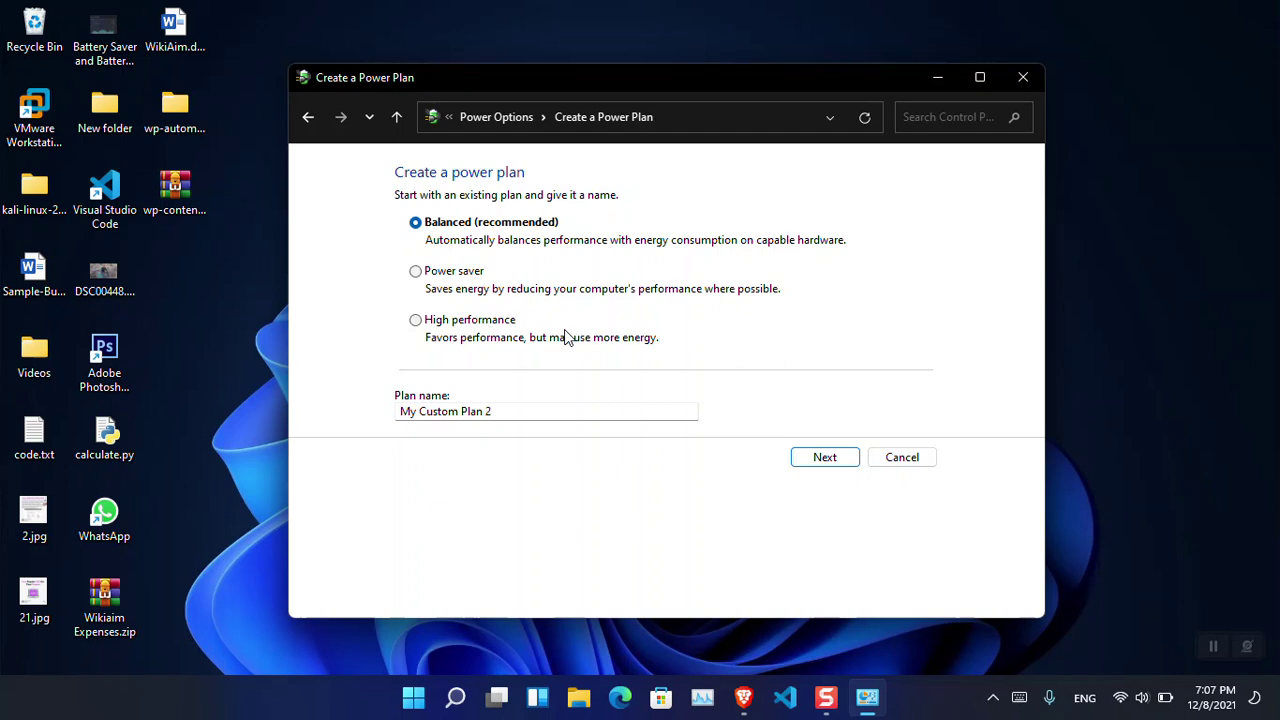
click(464, 281)
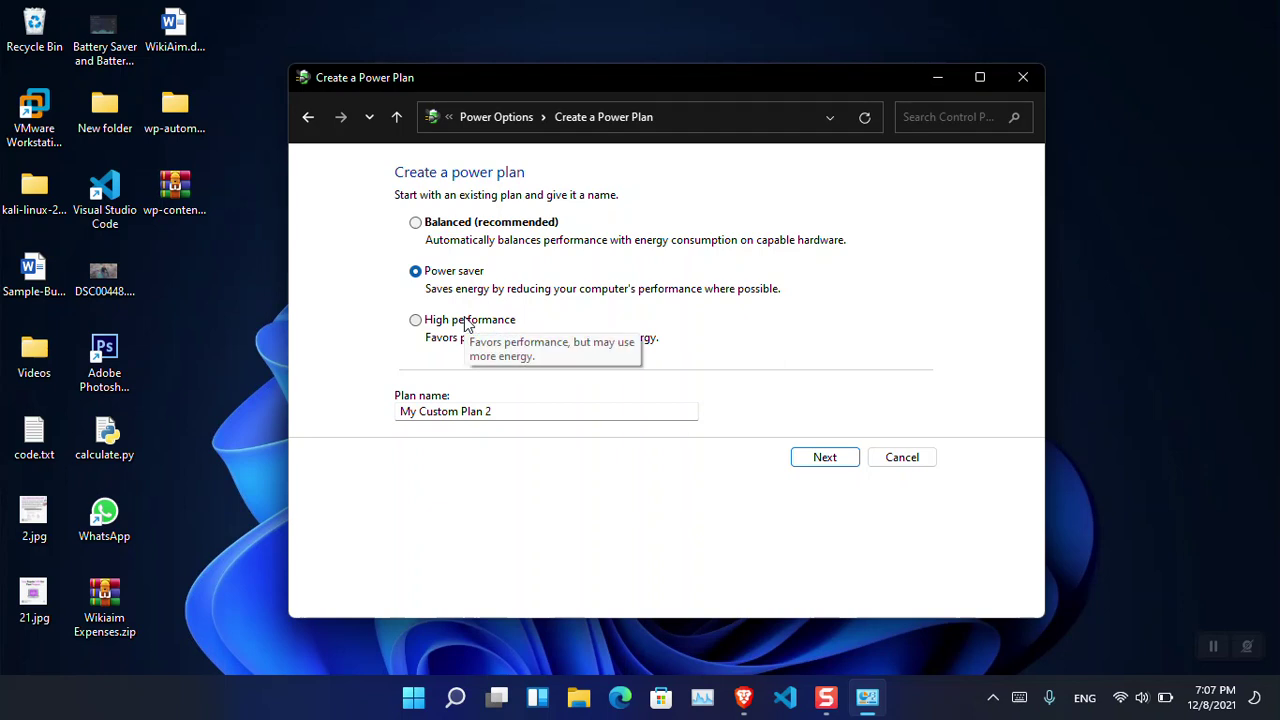
click(442, 227)
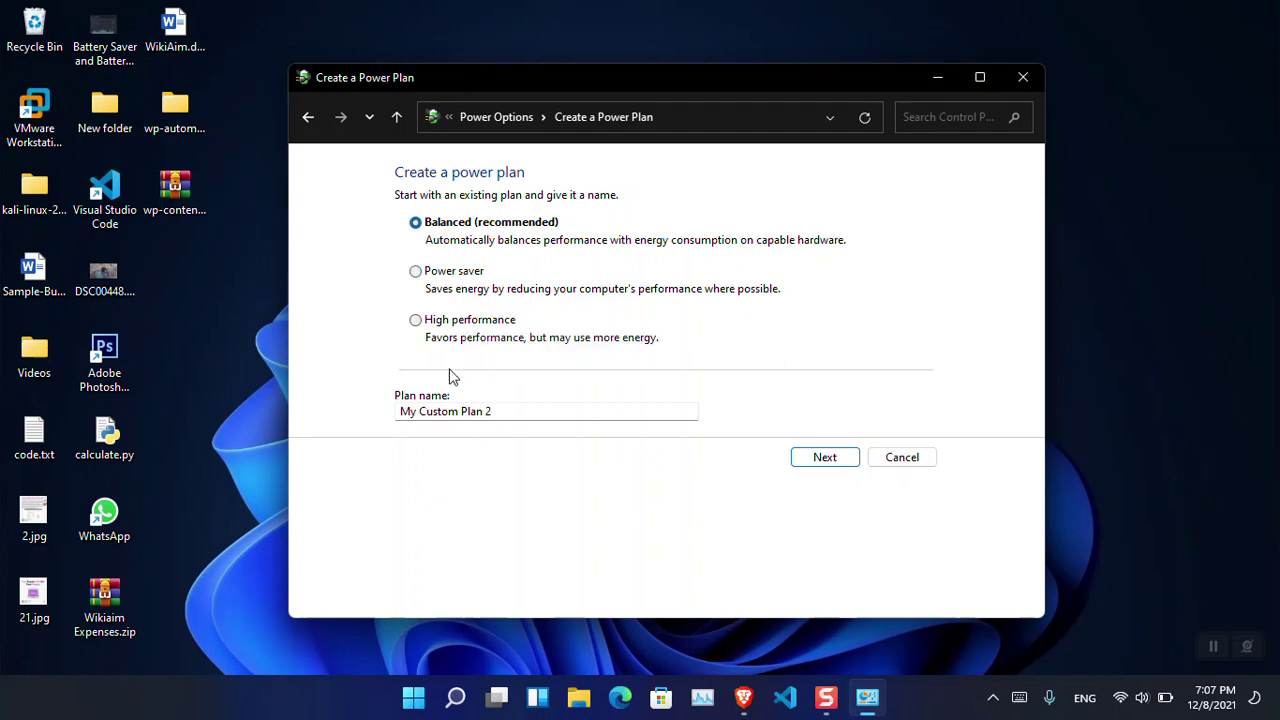
click(820, 459)
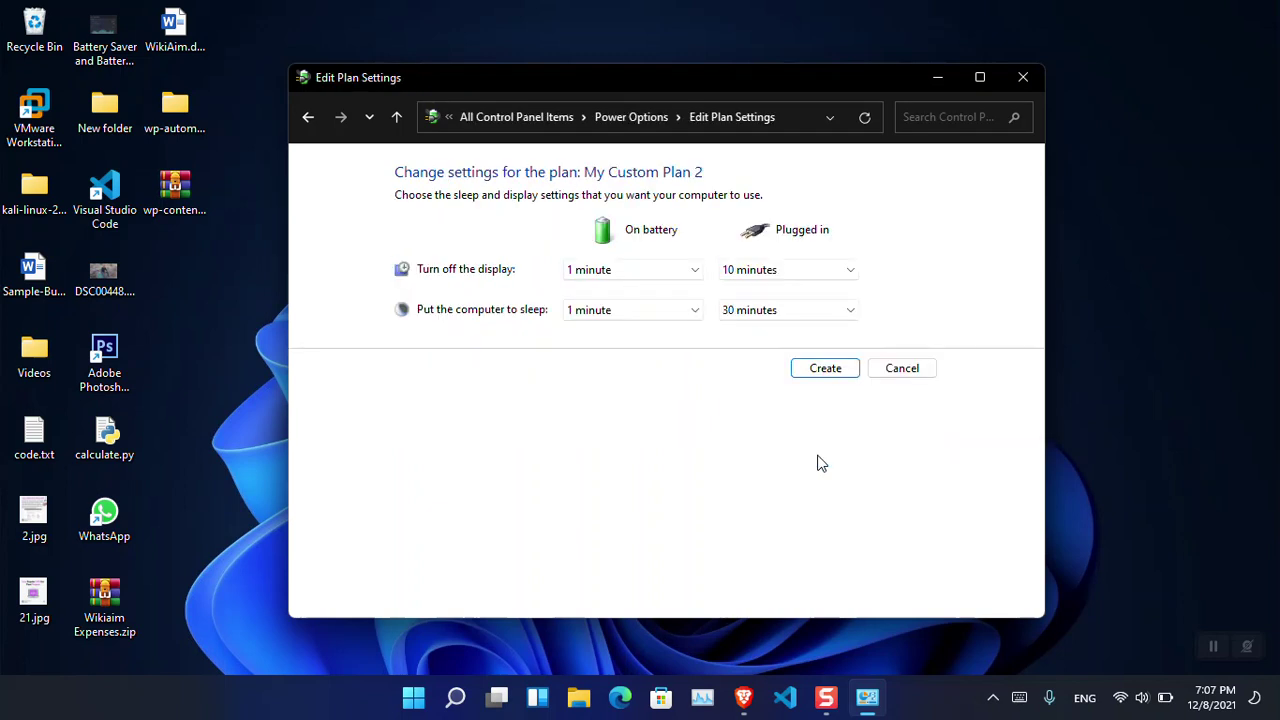
click(586, 280)
click(586, 284)
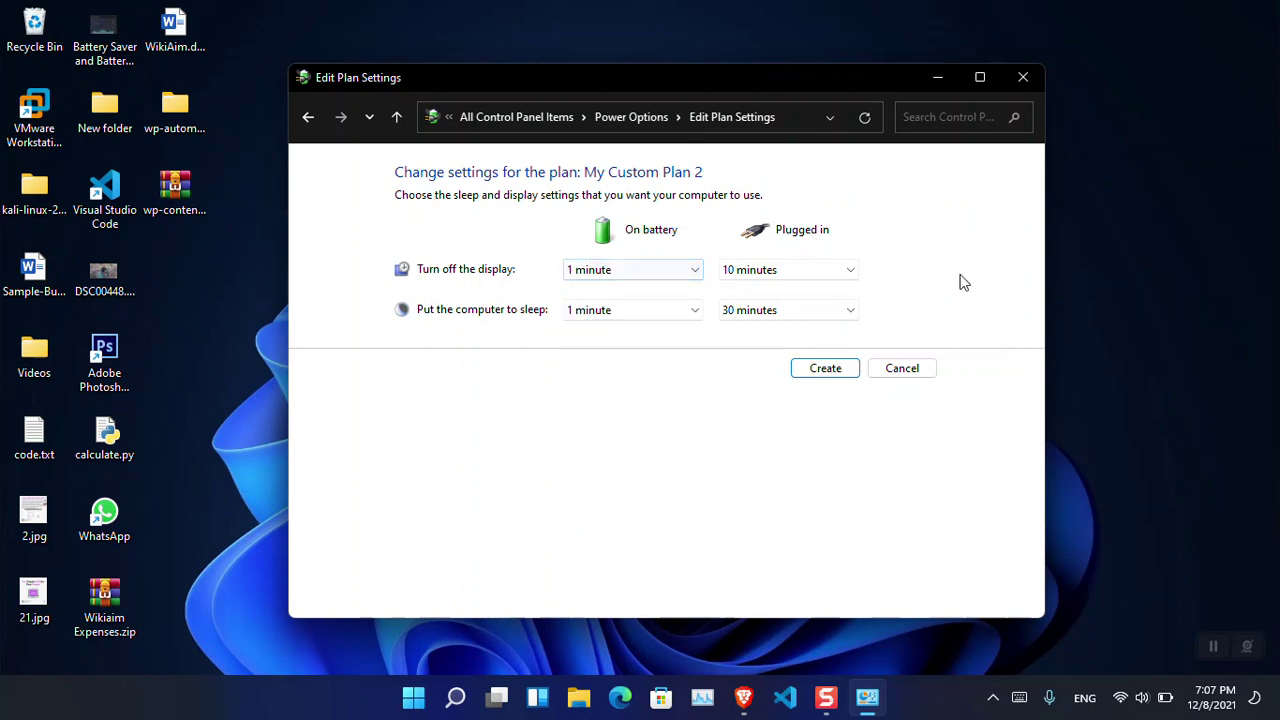
click(825, 372)
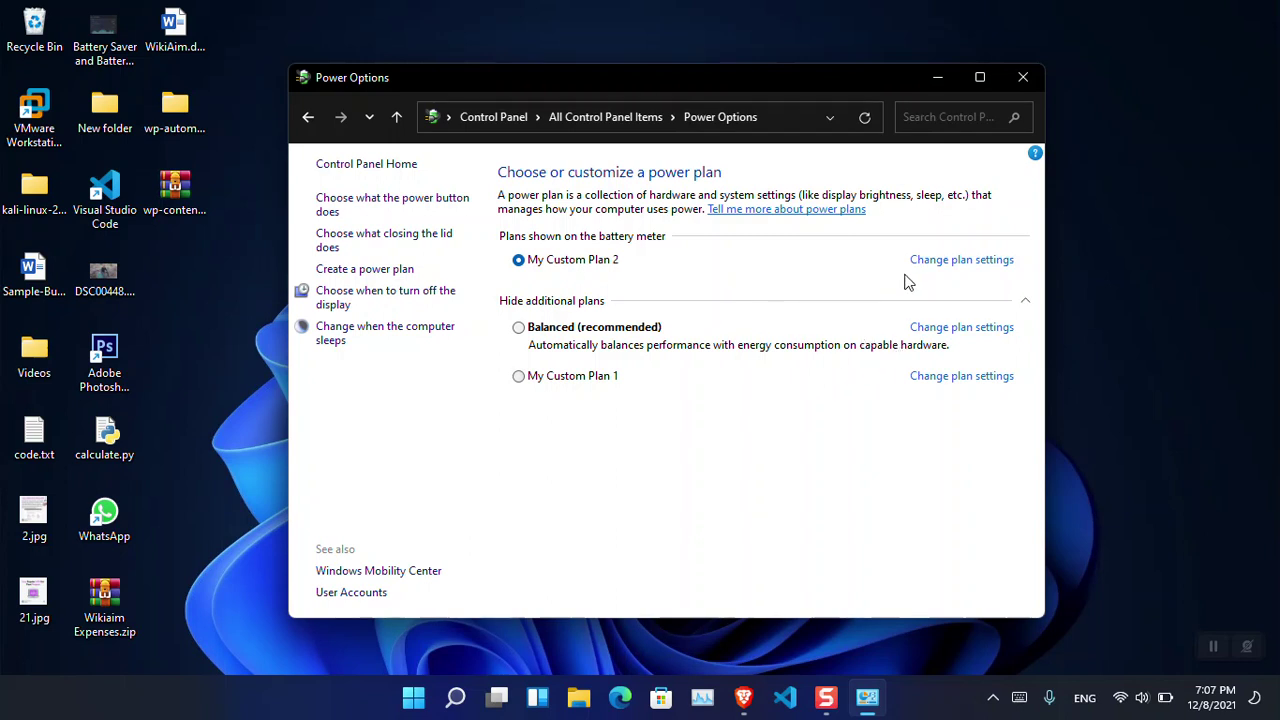
Open the advanced power settings of My Custom Plan 2, move the dialog over the plan window and collapse the Hard disk group.
click(932, 263)
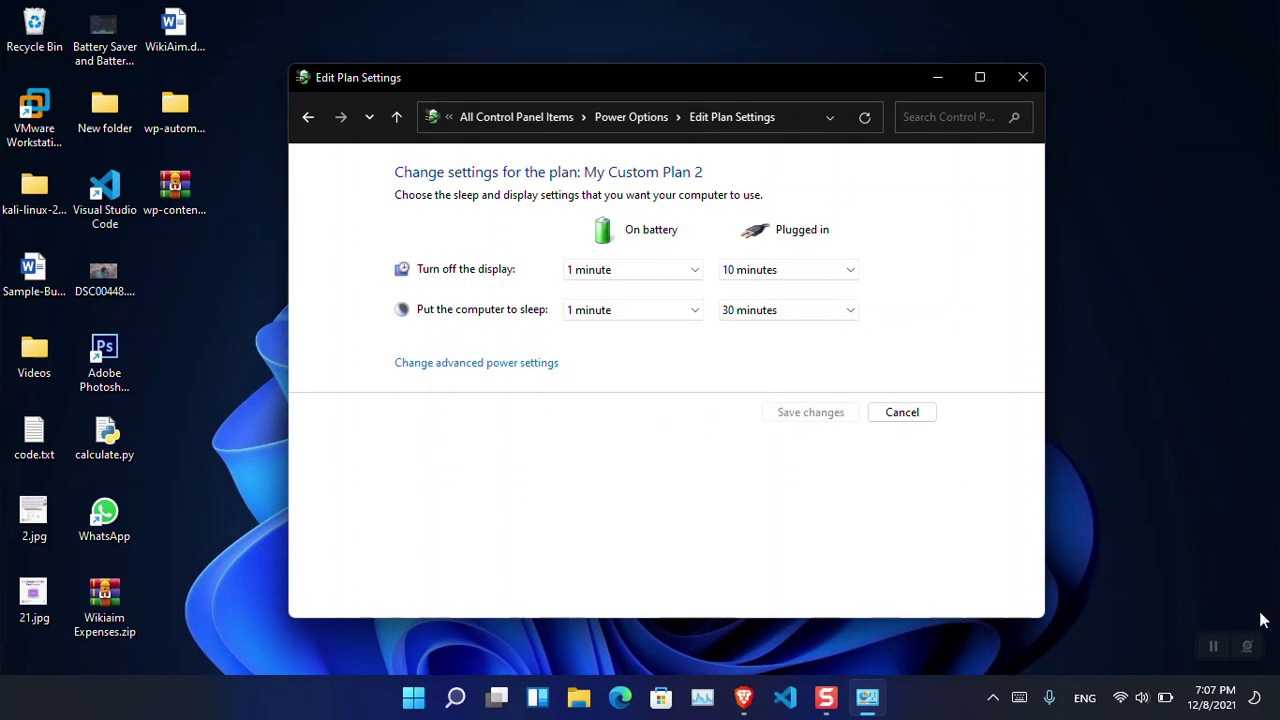
click(1211, 644)
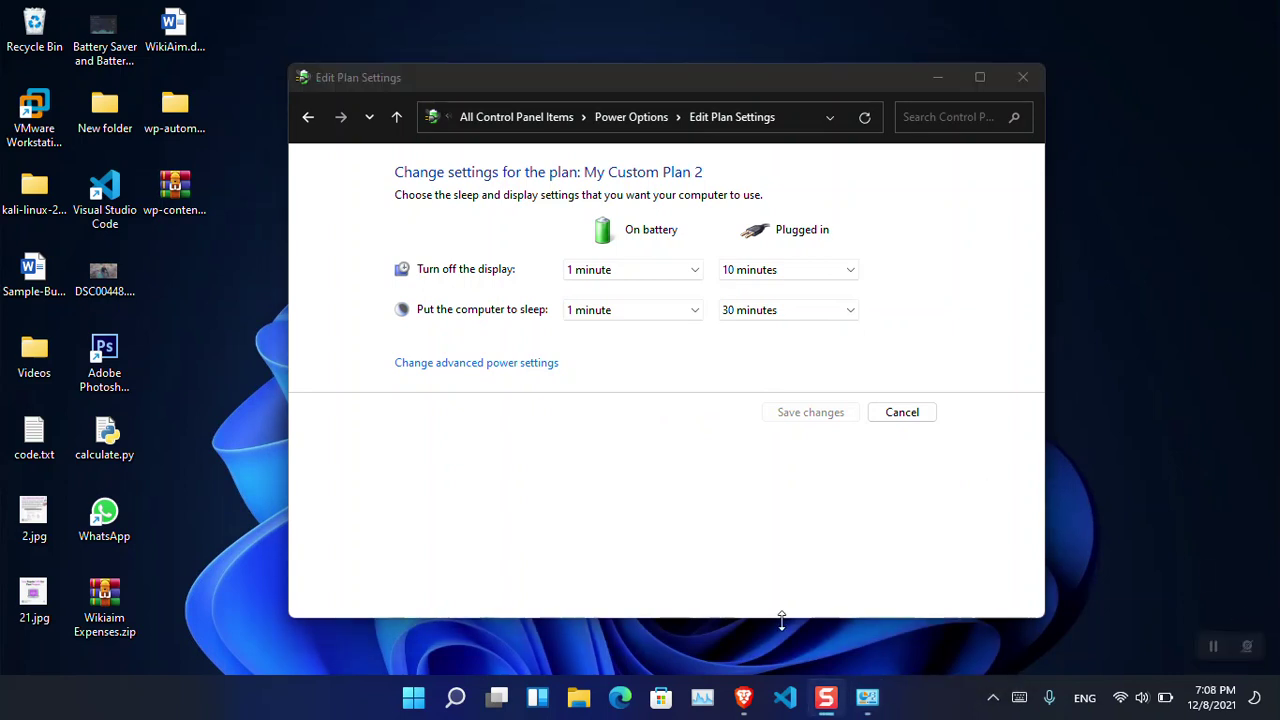
click(483, 372)
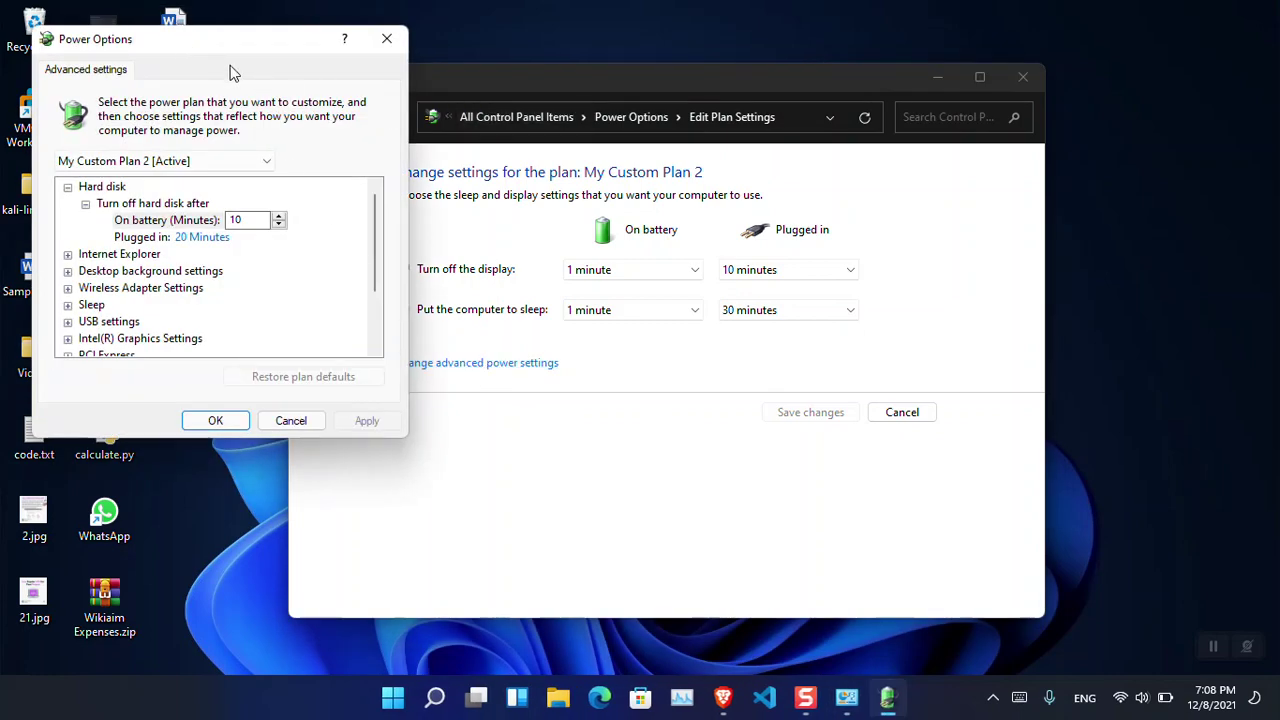
drag(180, 40, 620, 163)
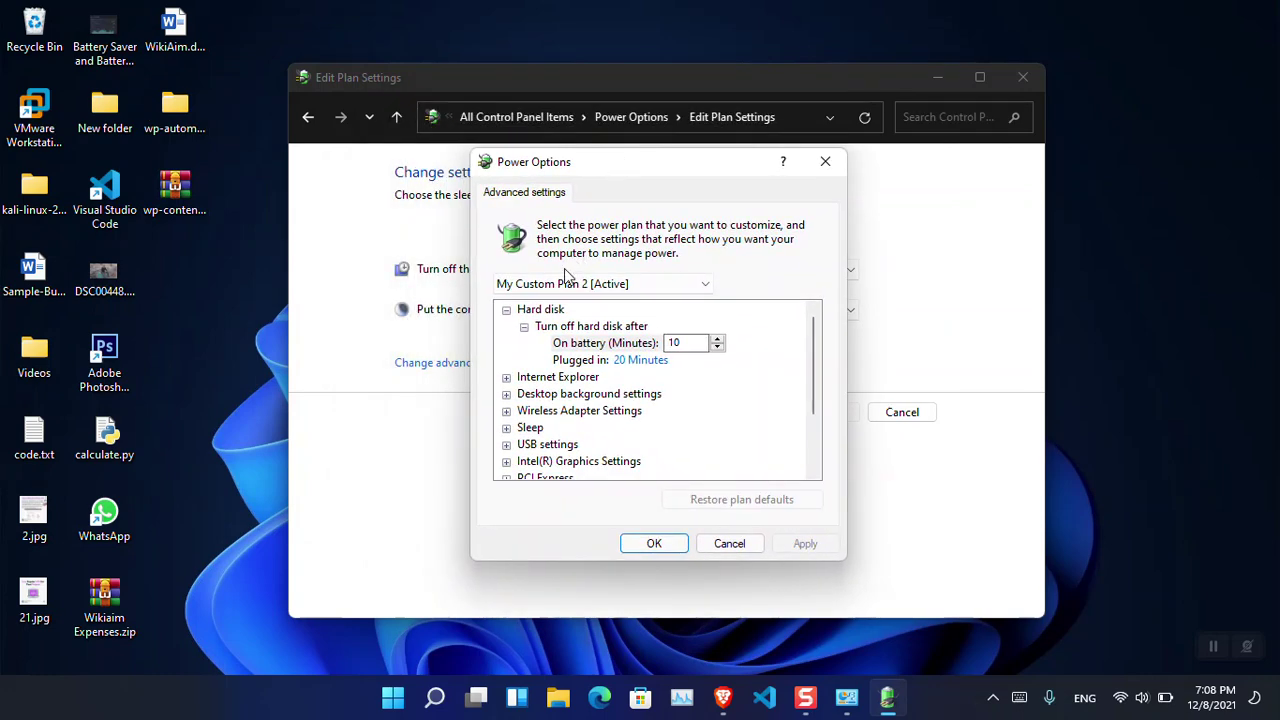
click(507, 310)
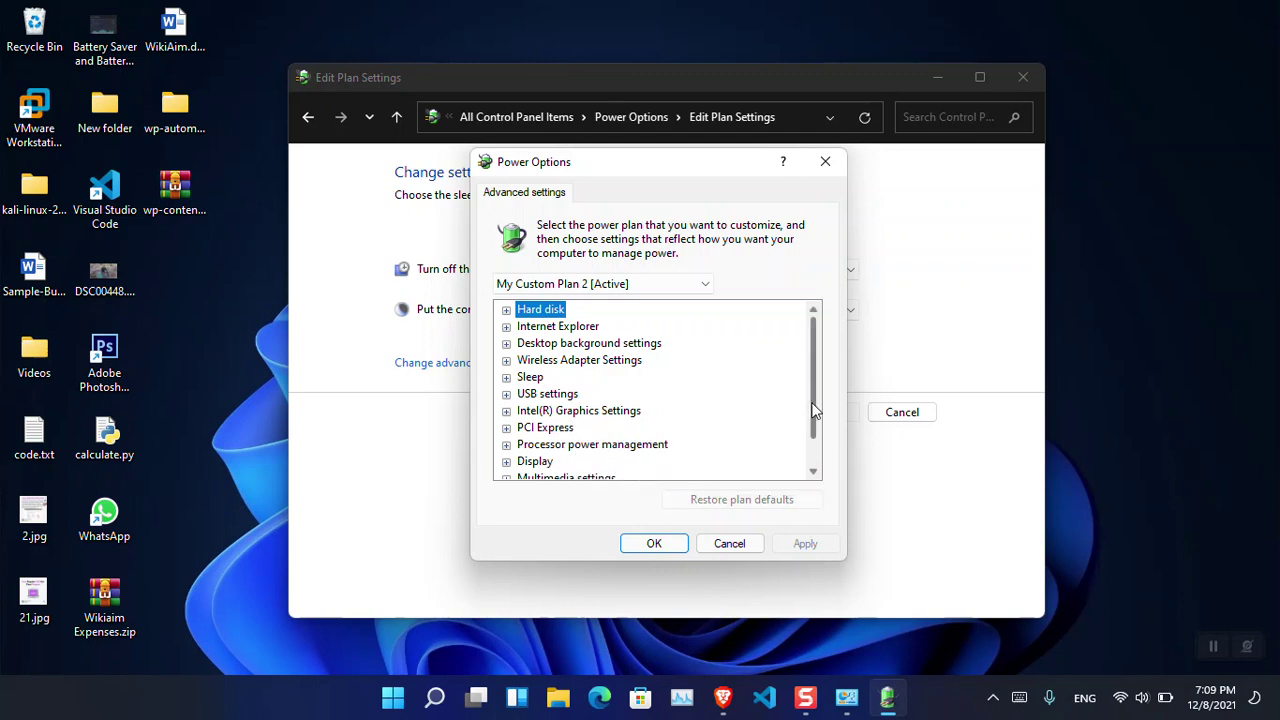
Expand the Battery group to examine the critical battery notification, critical battery action and low battery level, opening the on-battery low level for editing.
drag(817, 410, 815, 432)
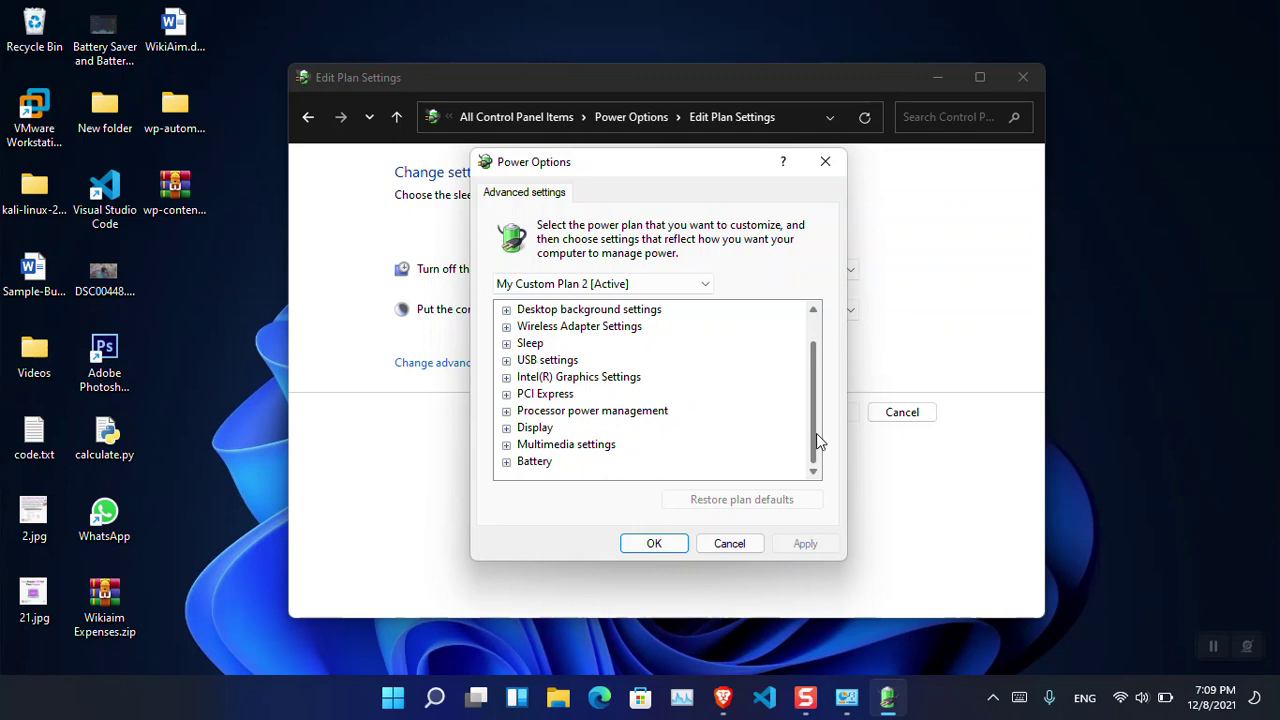
click(507, 461)
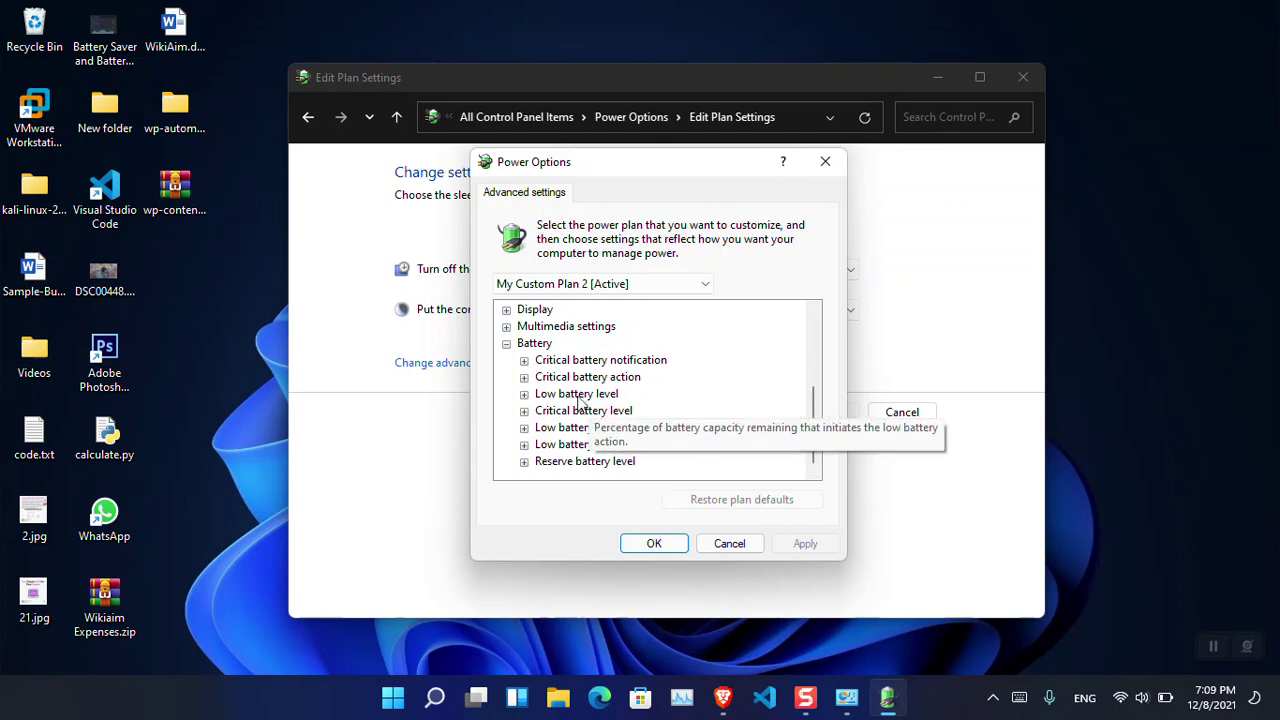
click(525, 362)
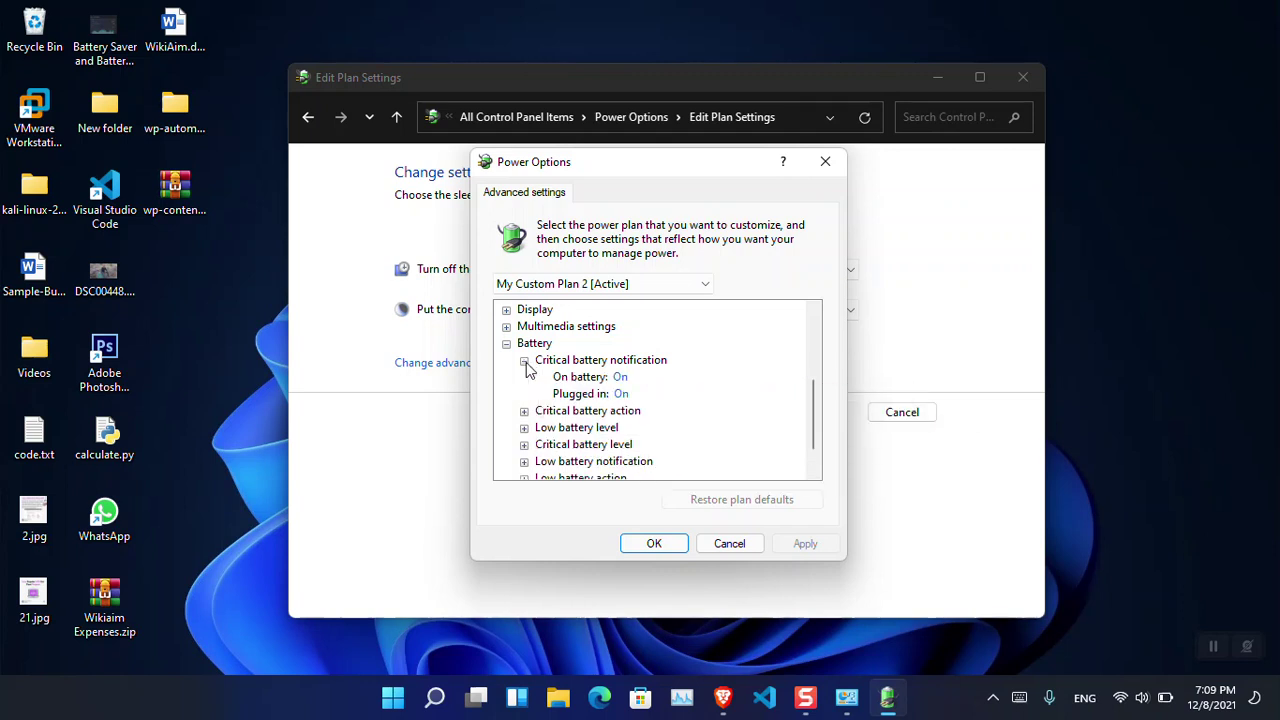
click(524, 411)
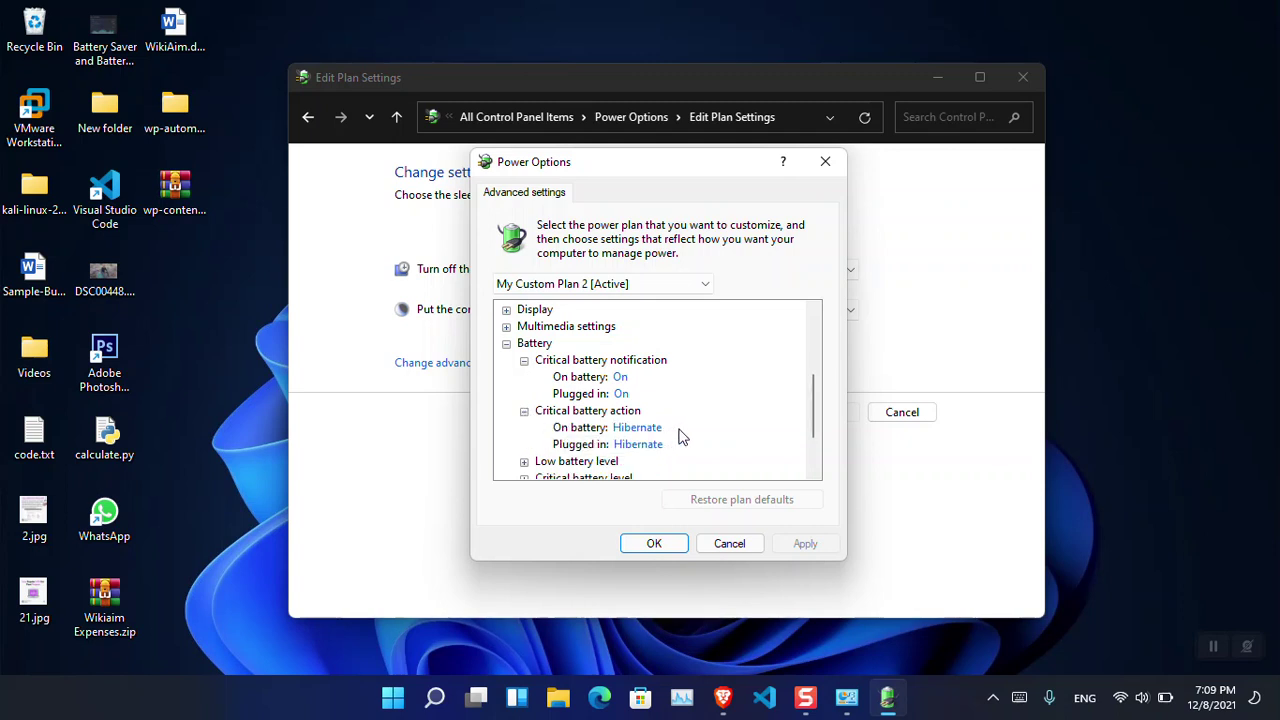
click(524, 461)
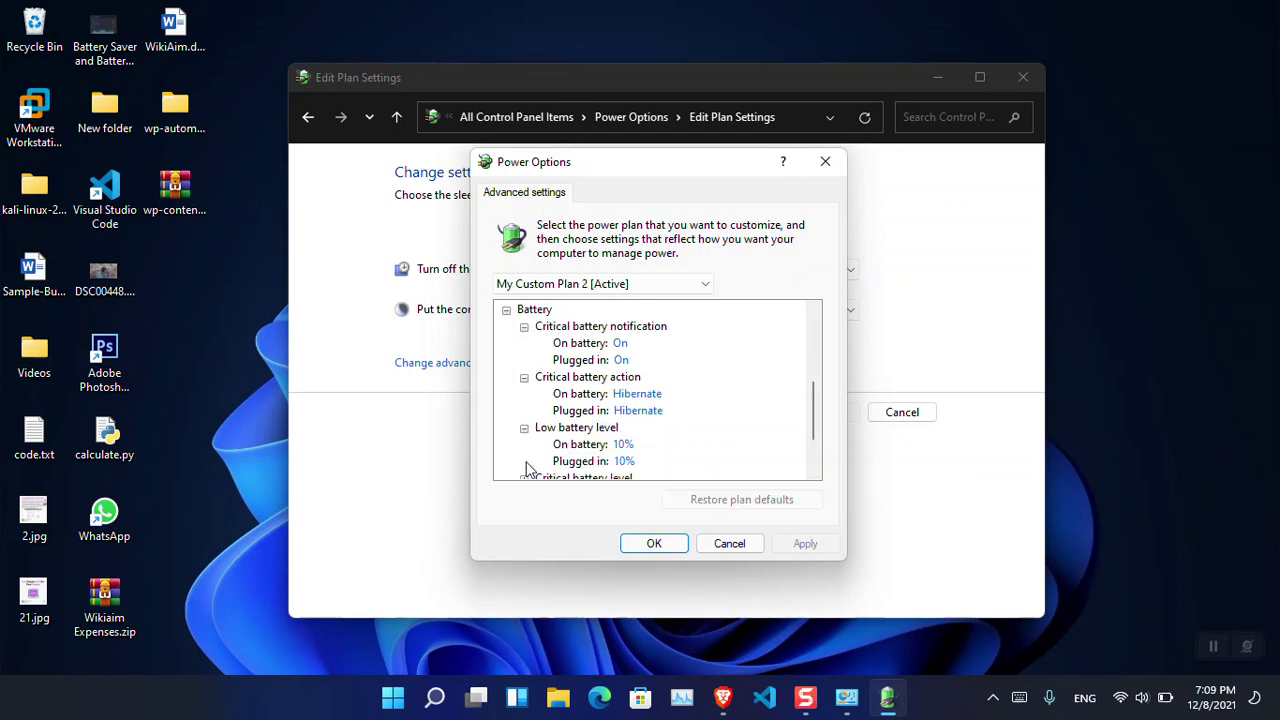
click(621, 446)
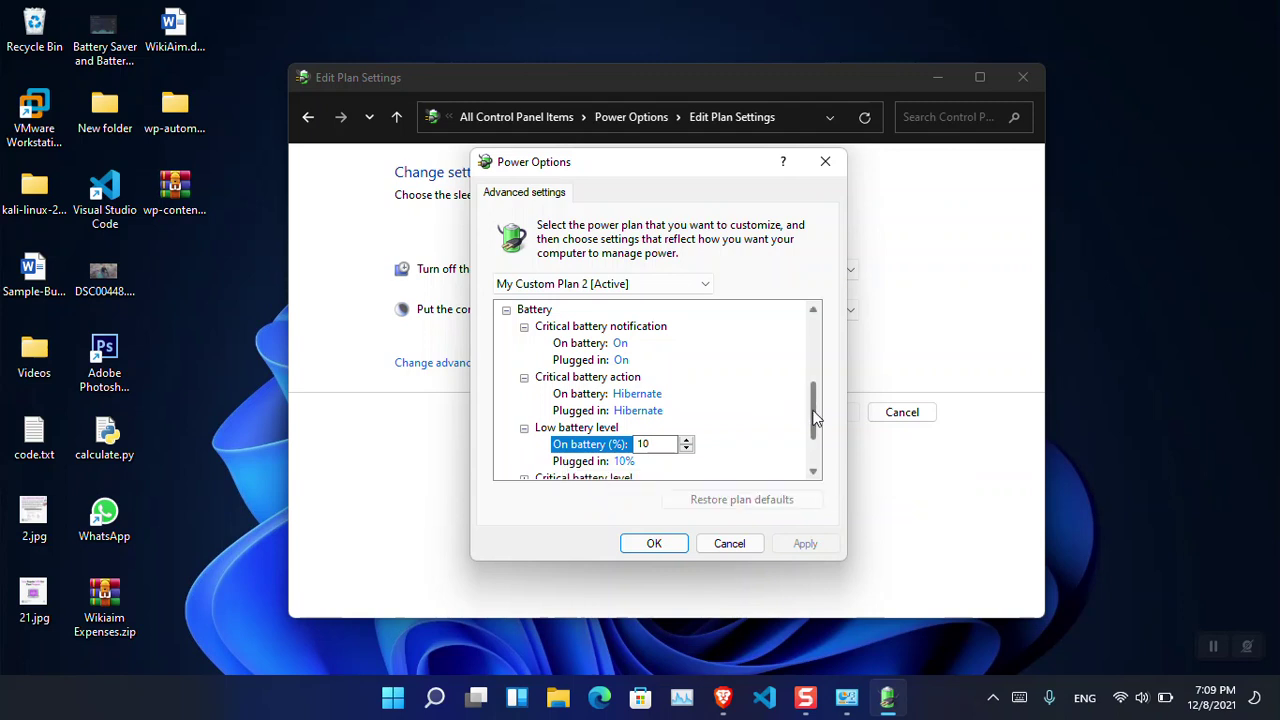
Examine the critical battery level, low battery notification, low battery action and reserve battery level settings.
scroll(814, 423, down, 1)
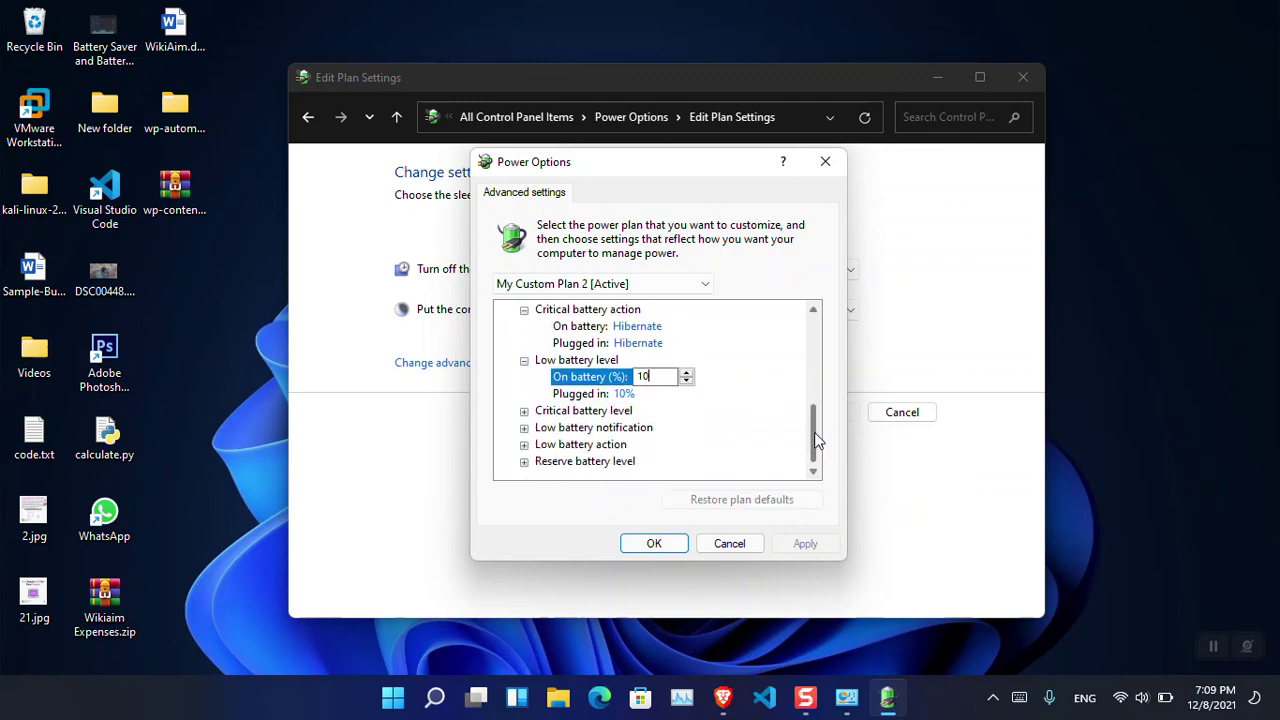
click(523, 412)
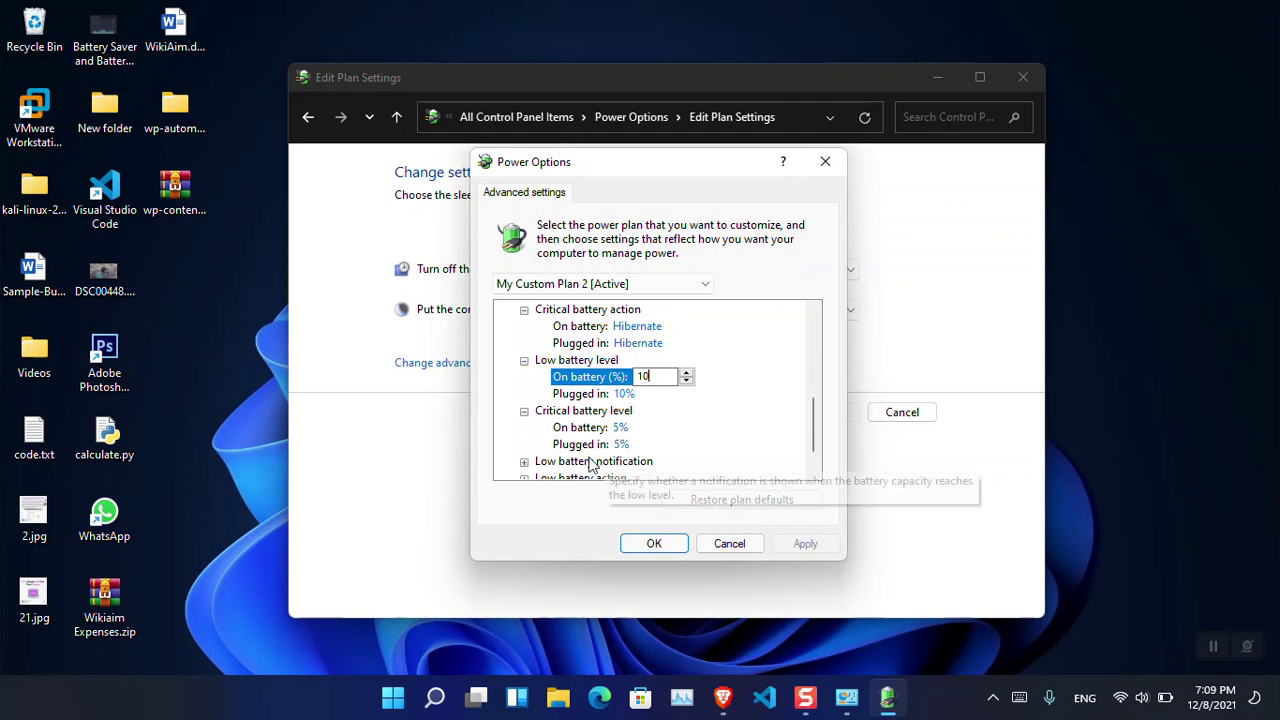
click(525, 462)
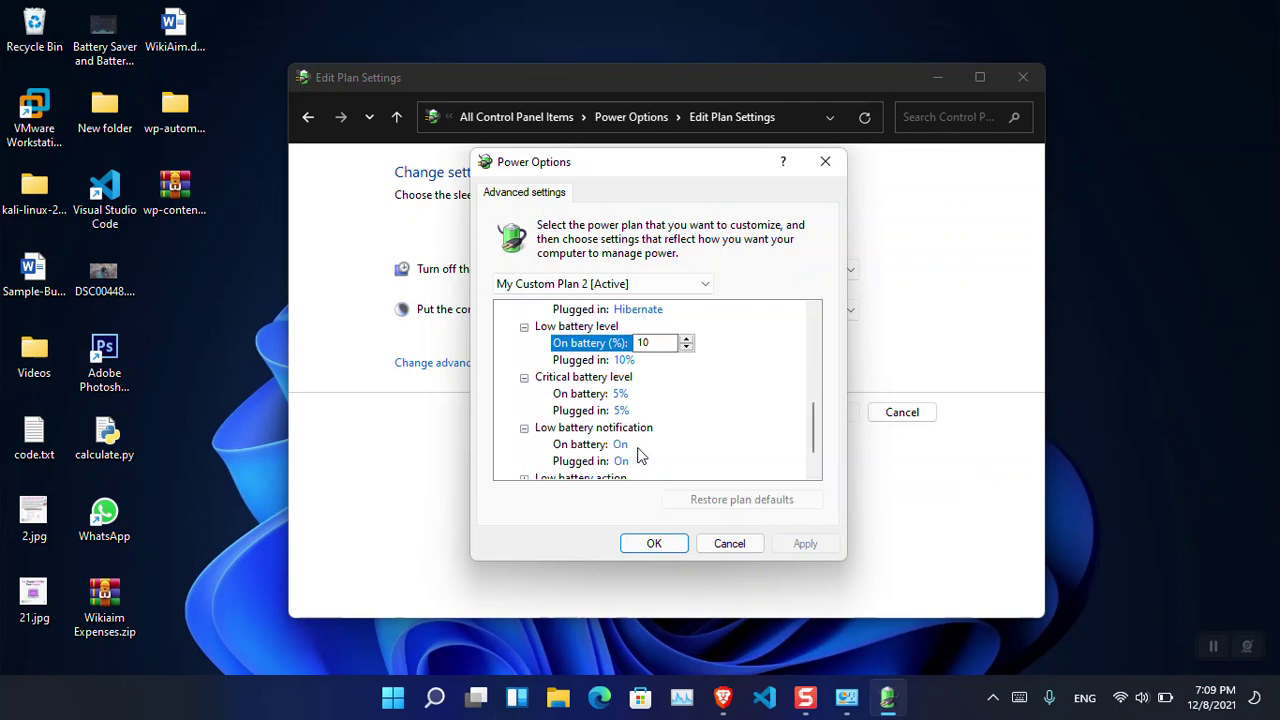
drag(813, 447, 813, 463)
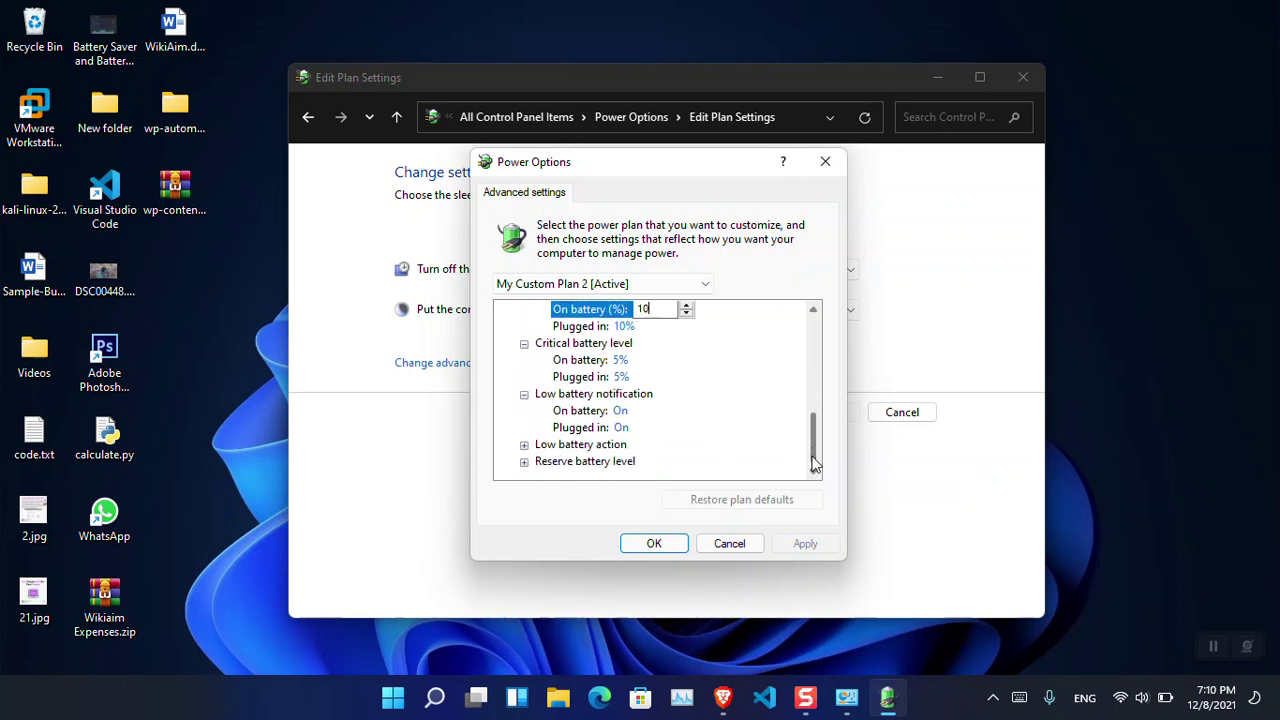
click(525, 445)
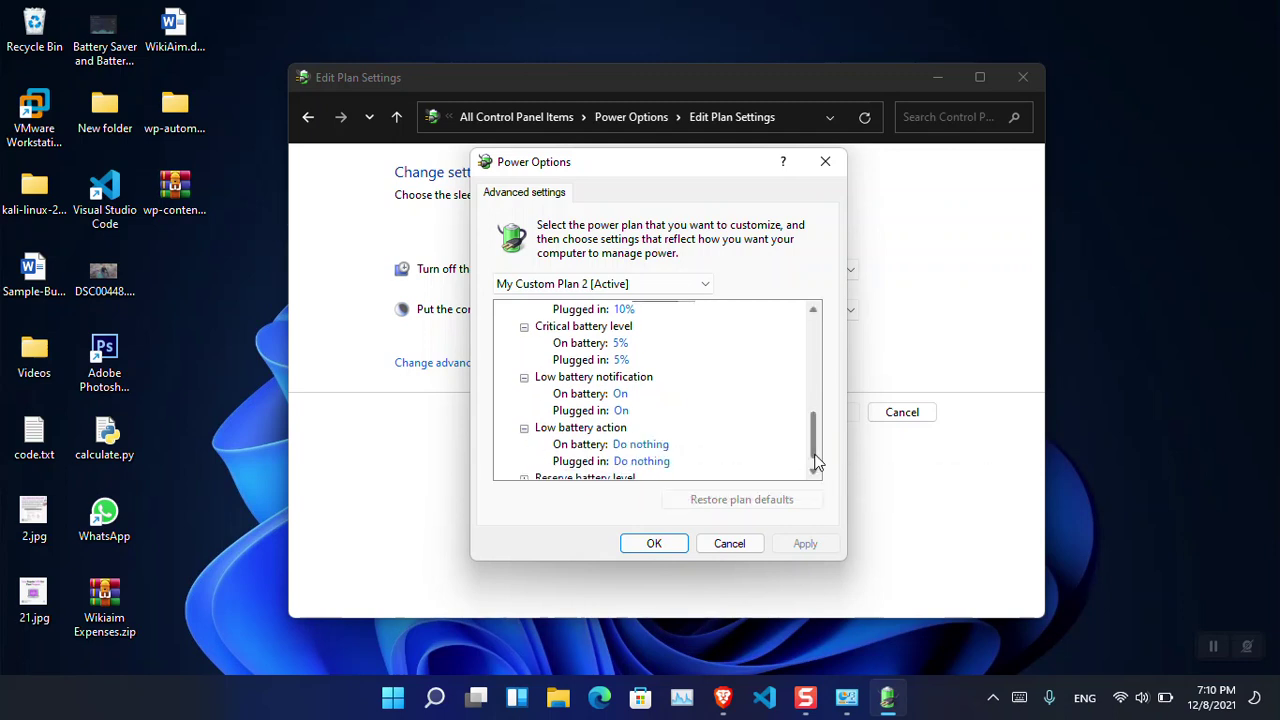
drag(814, 460, 815, 465)
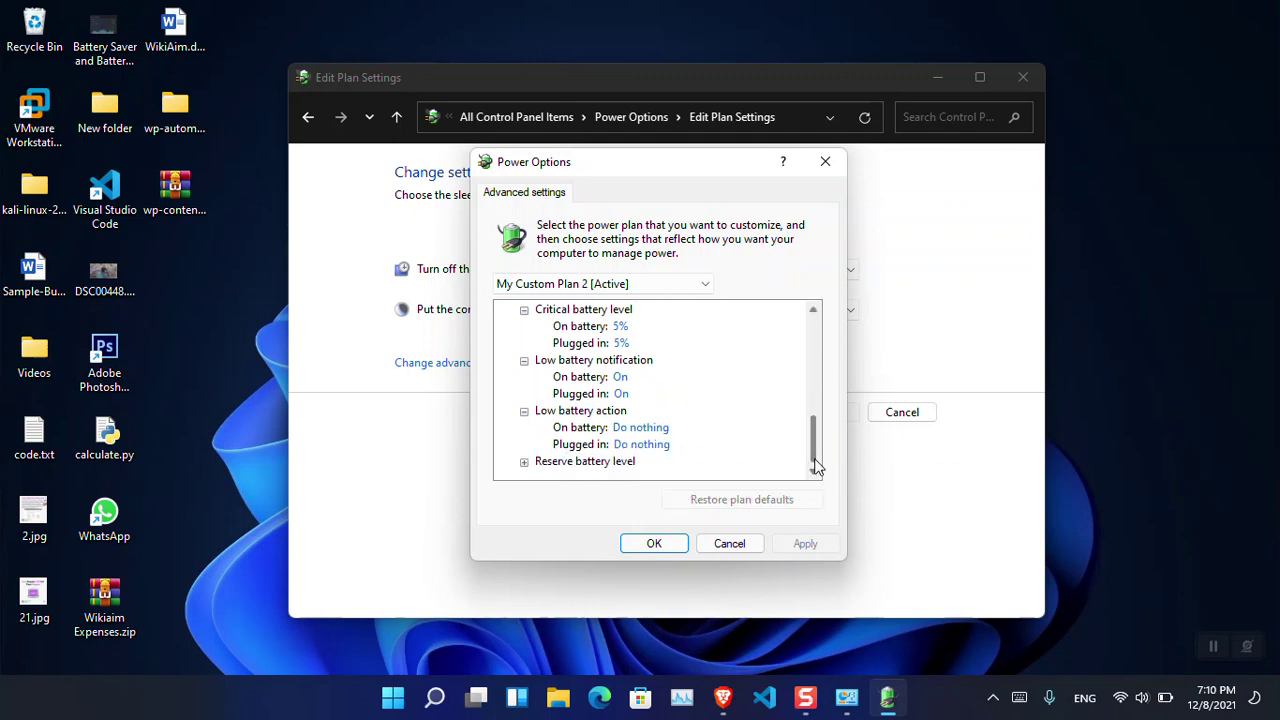
click(524, 463)
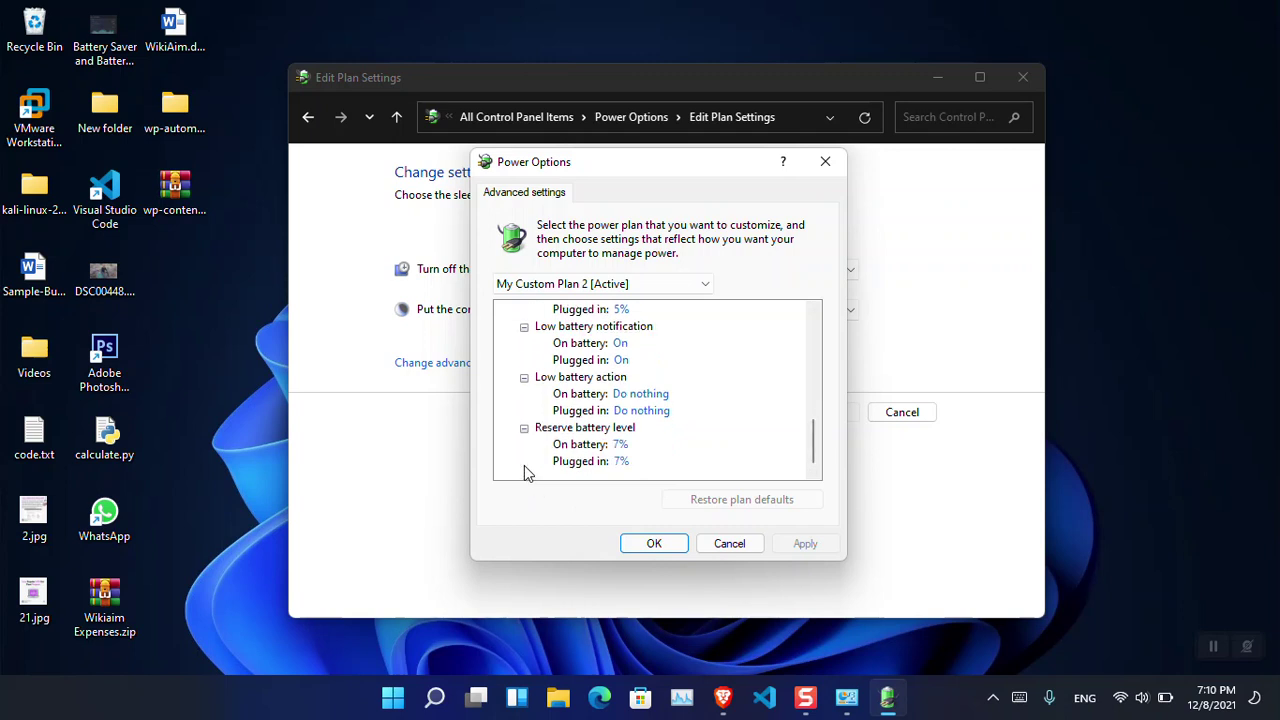
drag(815, 463, 818, 384)
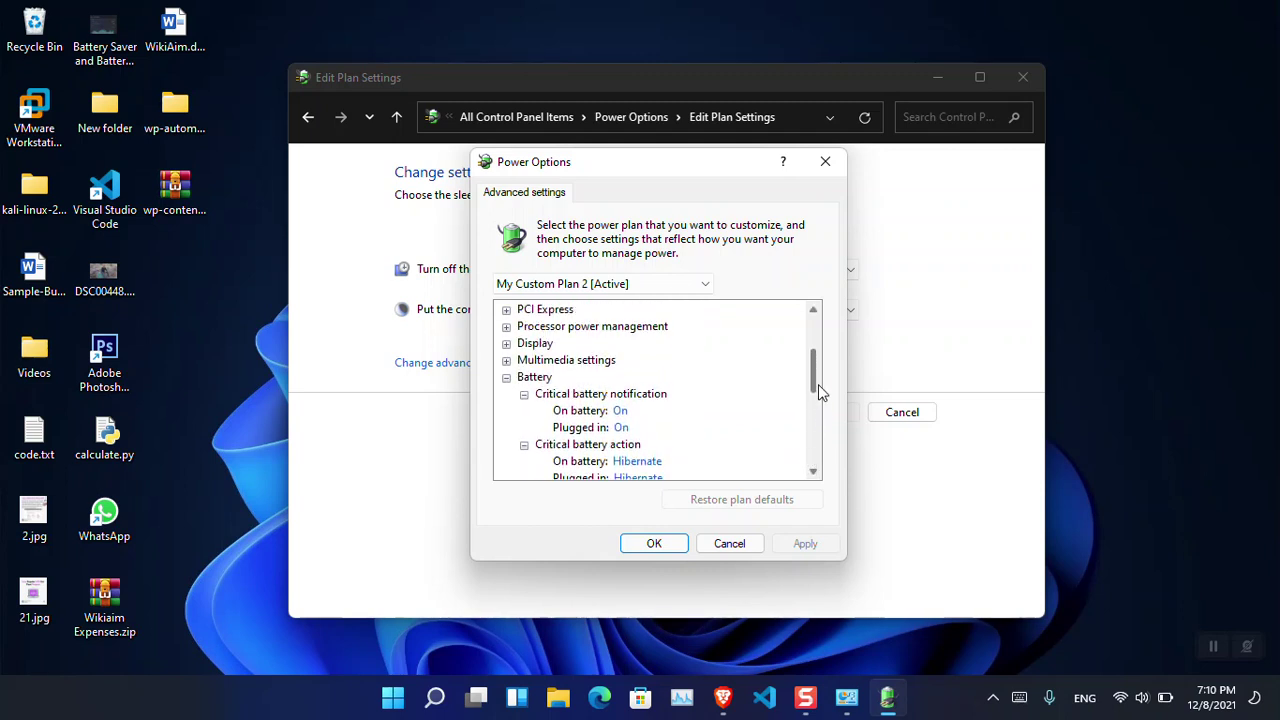
Collapse the Battery group and examine the media sharing and video playback quality bias settings, including the on-battery playback options.
click(506, 378)
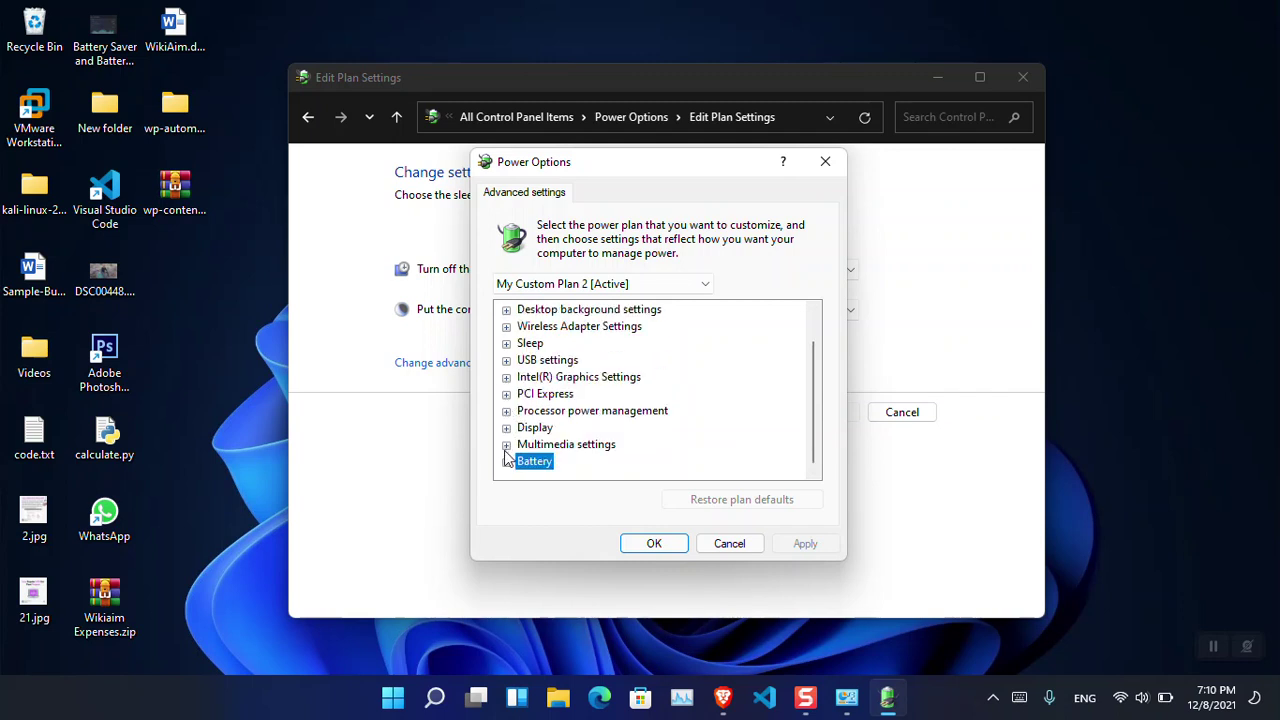
click(506, 446)
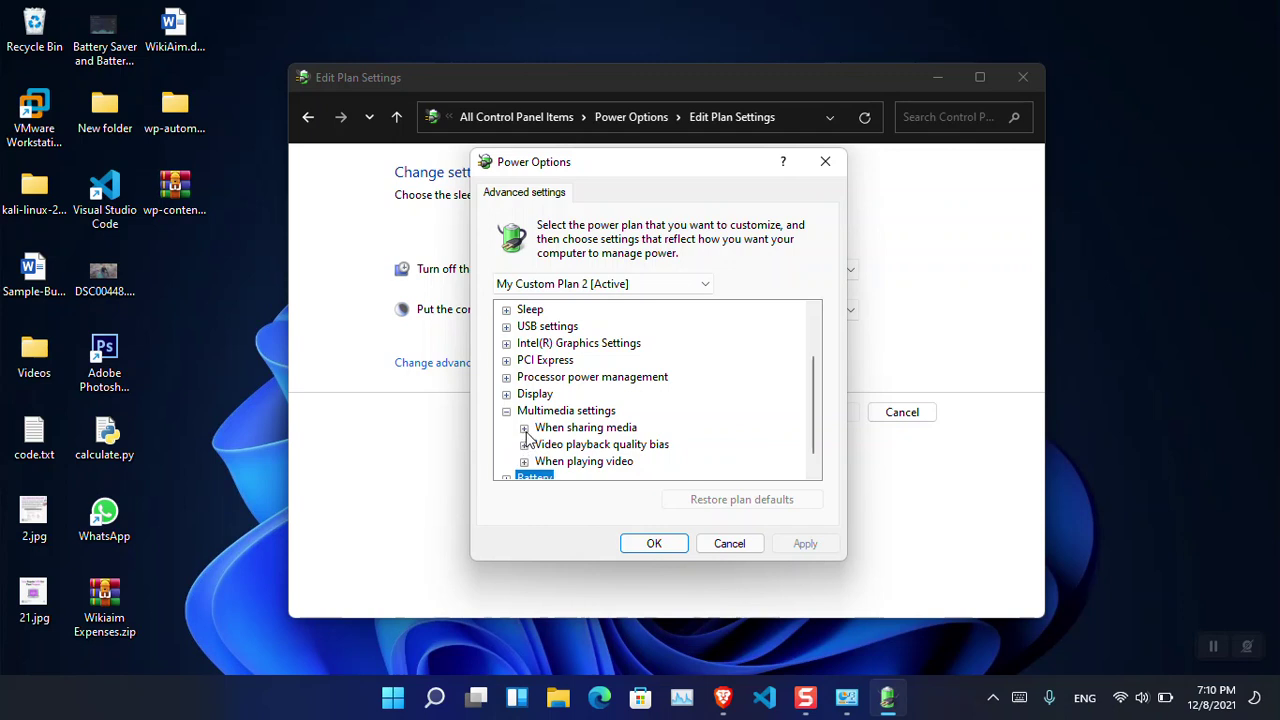
click(524, 428)
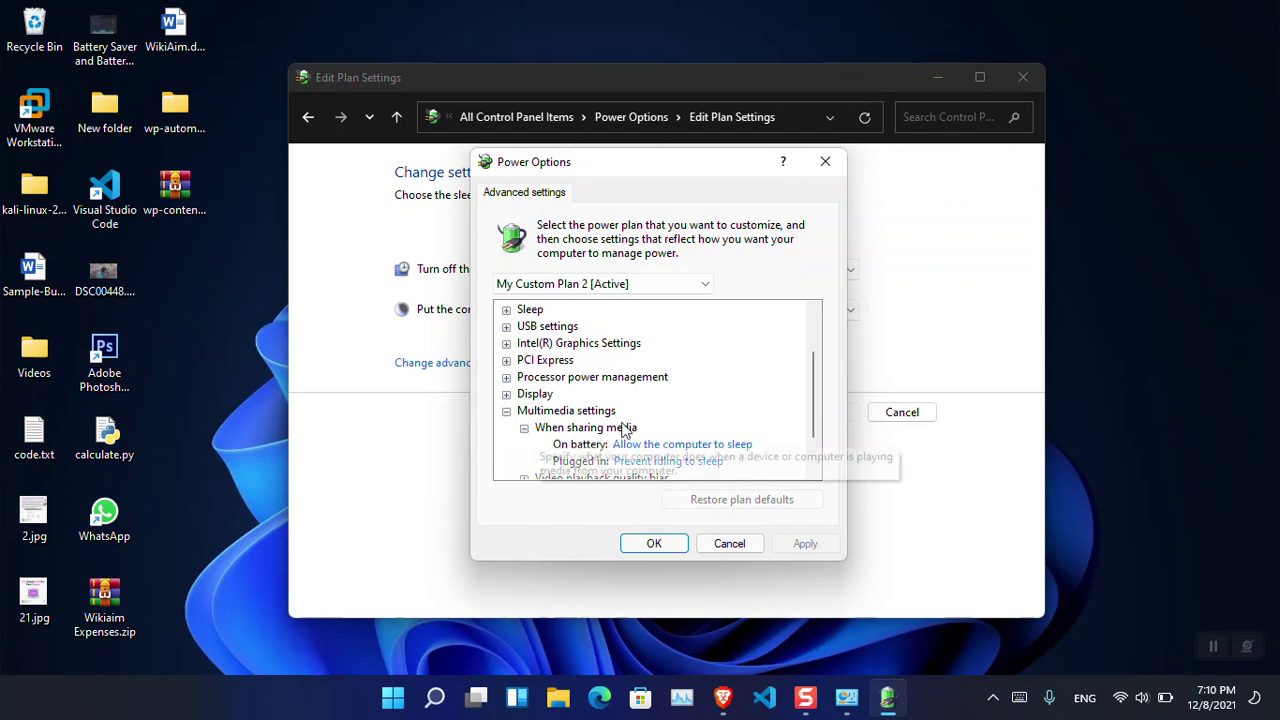
drag(815, 430, 815, 458)
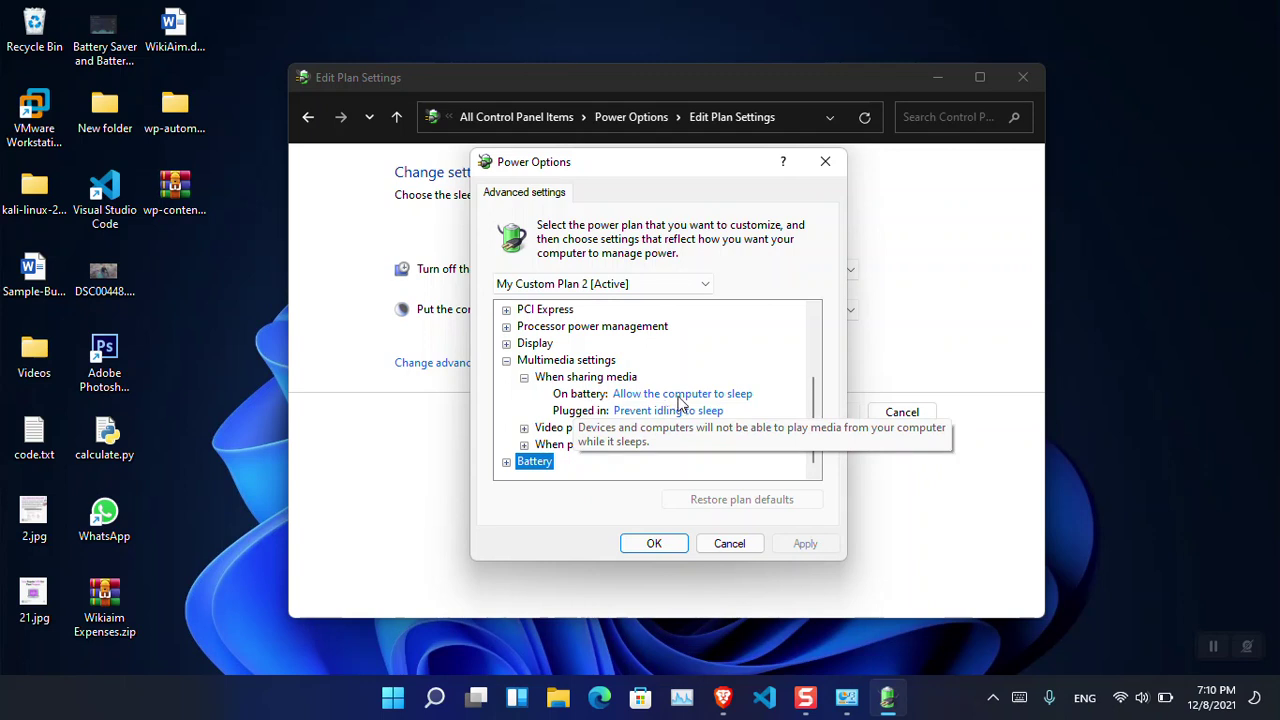
click(524, 429)
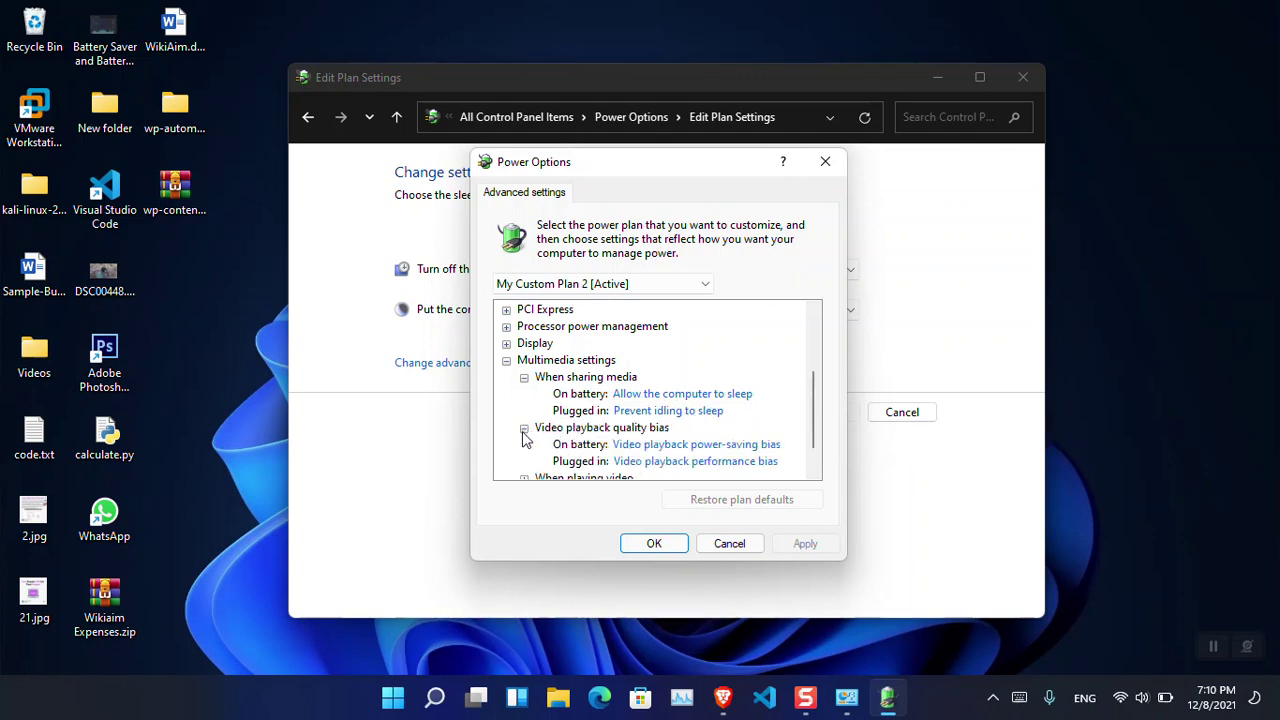
click(765, 446)
click(765, 446)
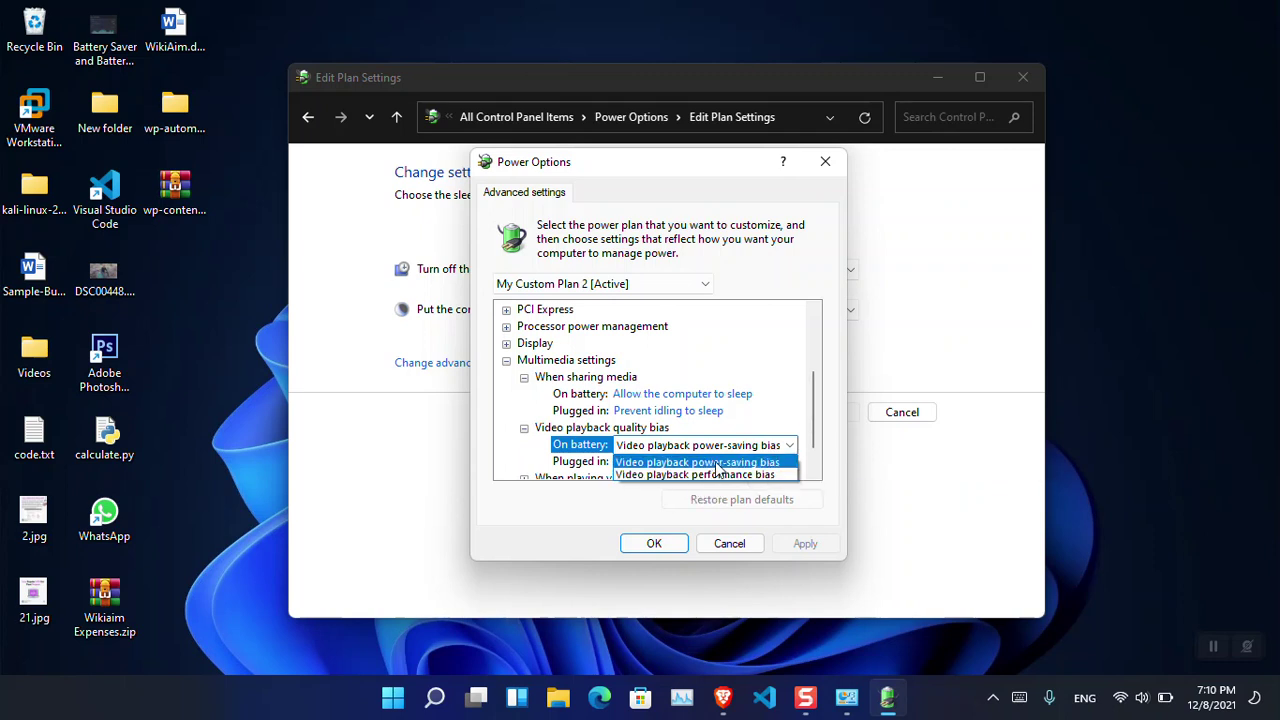
click(771, 414)
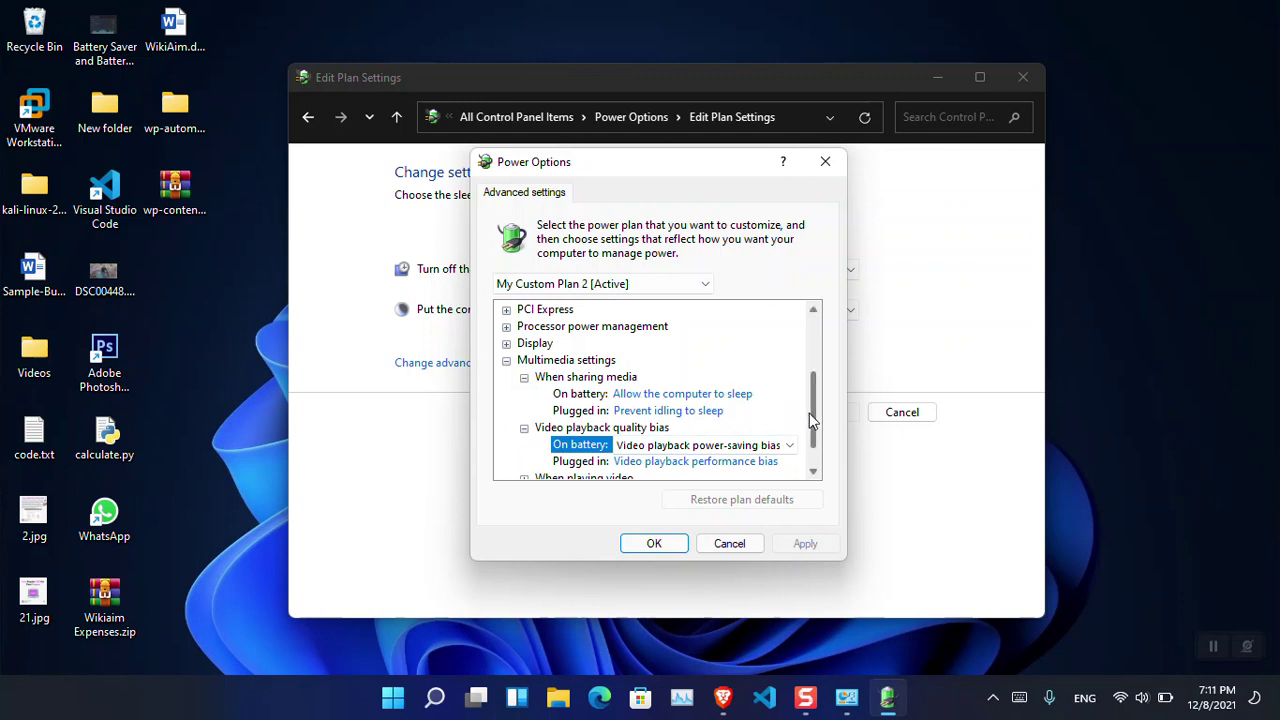
Examine the display turn-off delay and the minimum and maximum processor states.
click(507, 344)
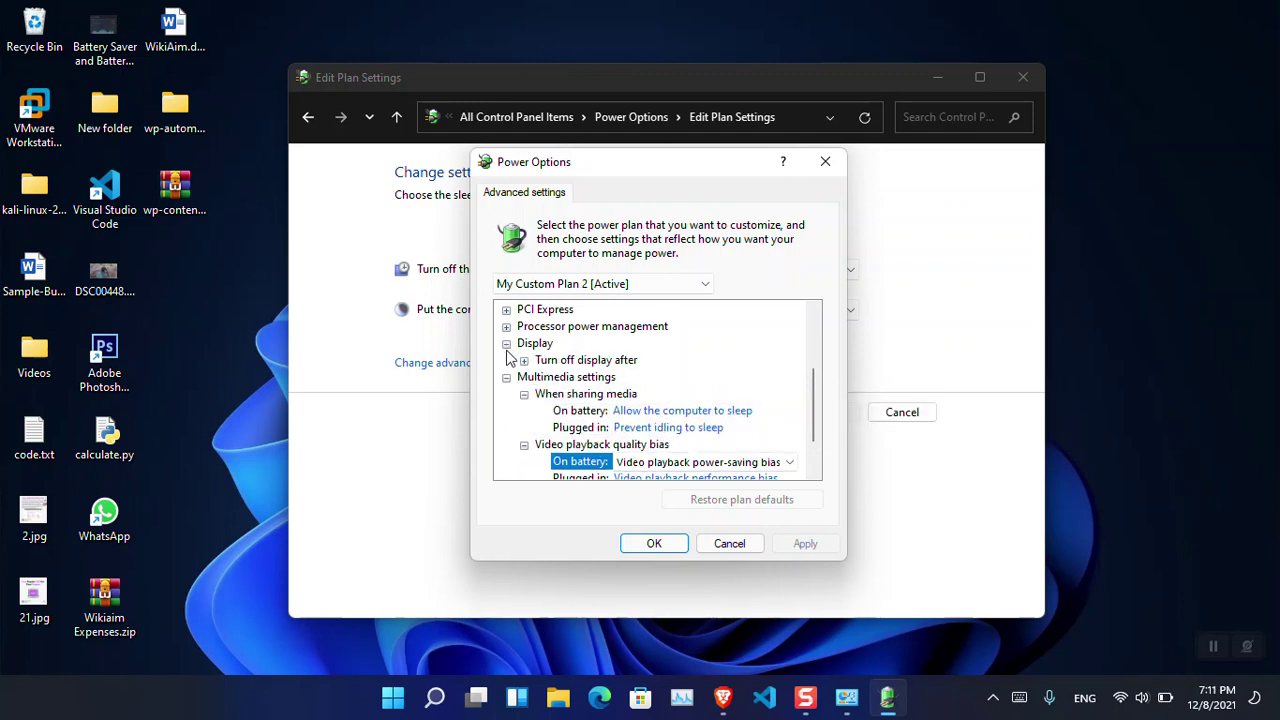
click(524, 361)
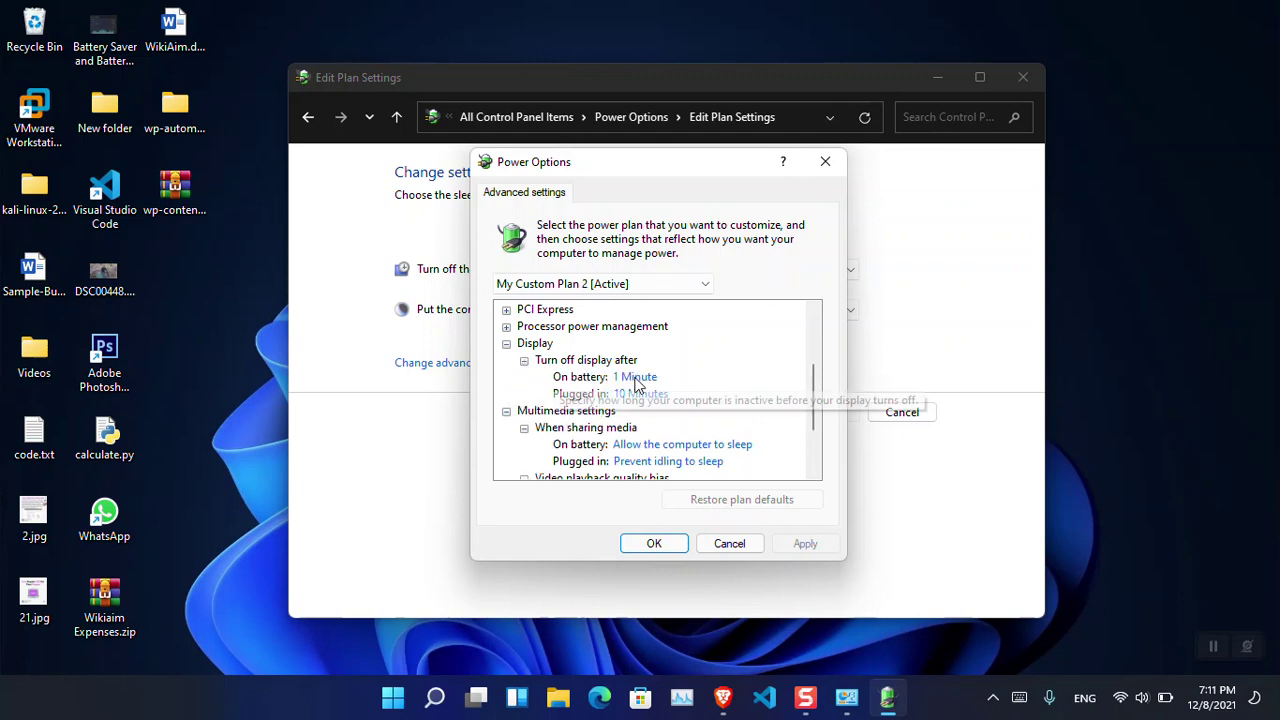
click(507, 327)
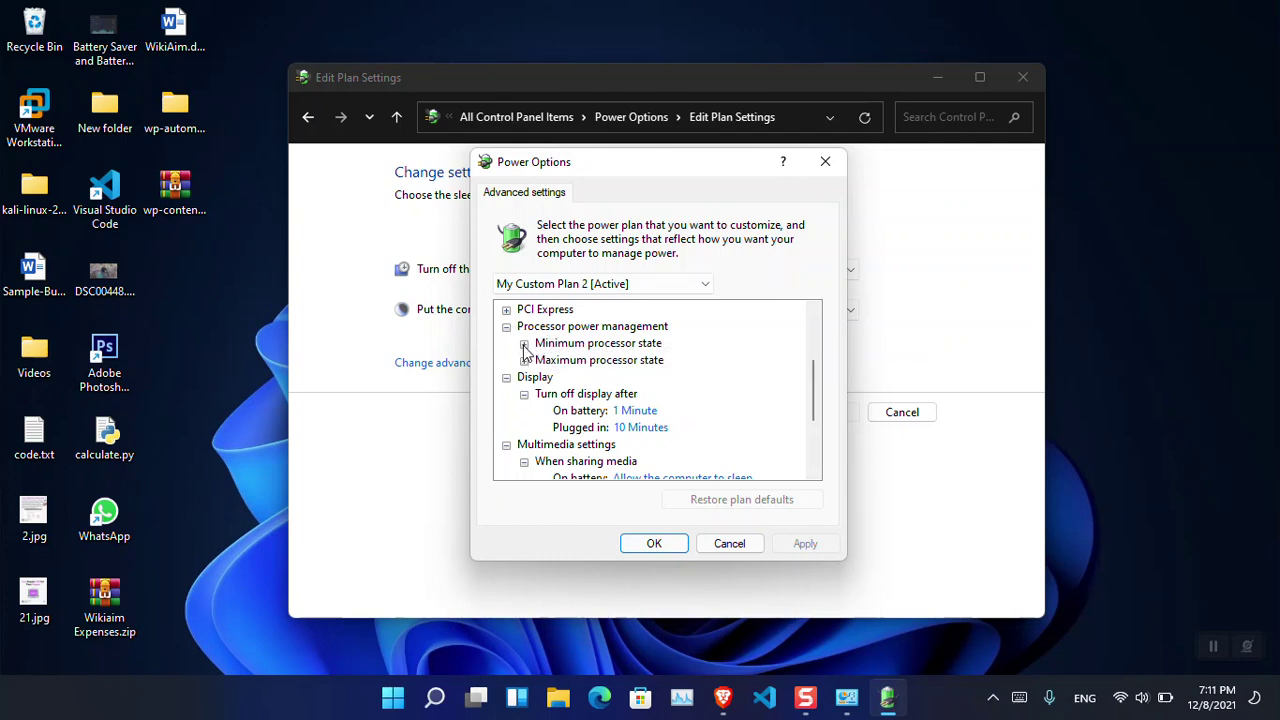
click(524, 344)
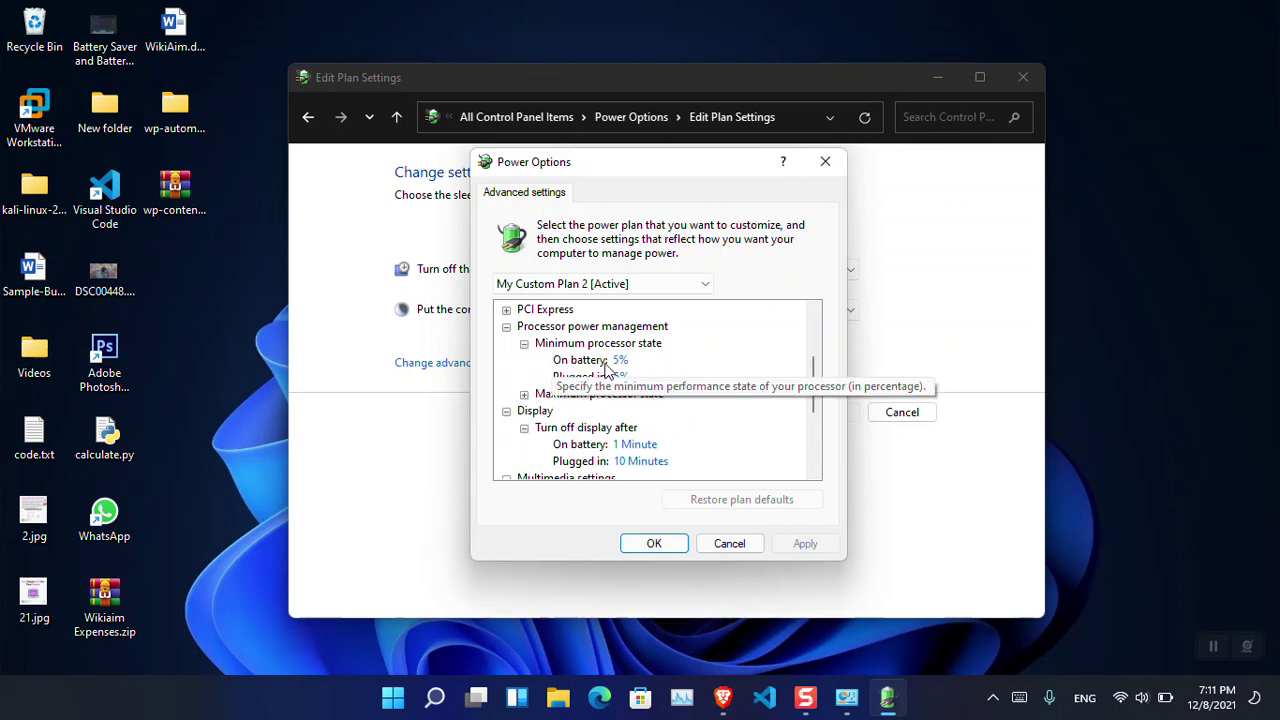
click(524, 394)
drag(815, 401, 816, 380)
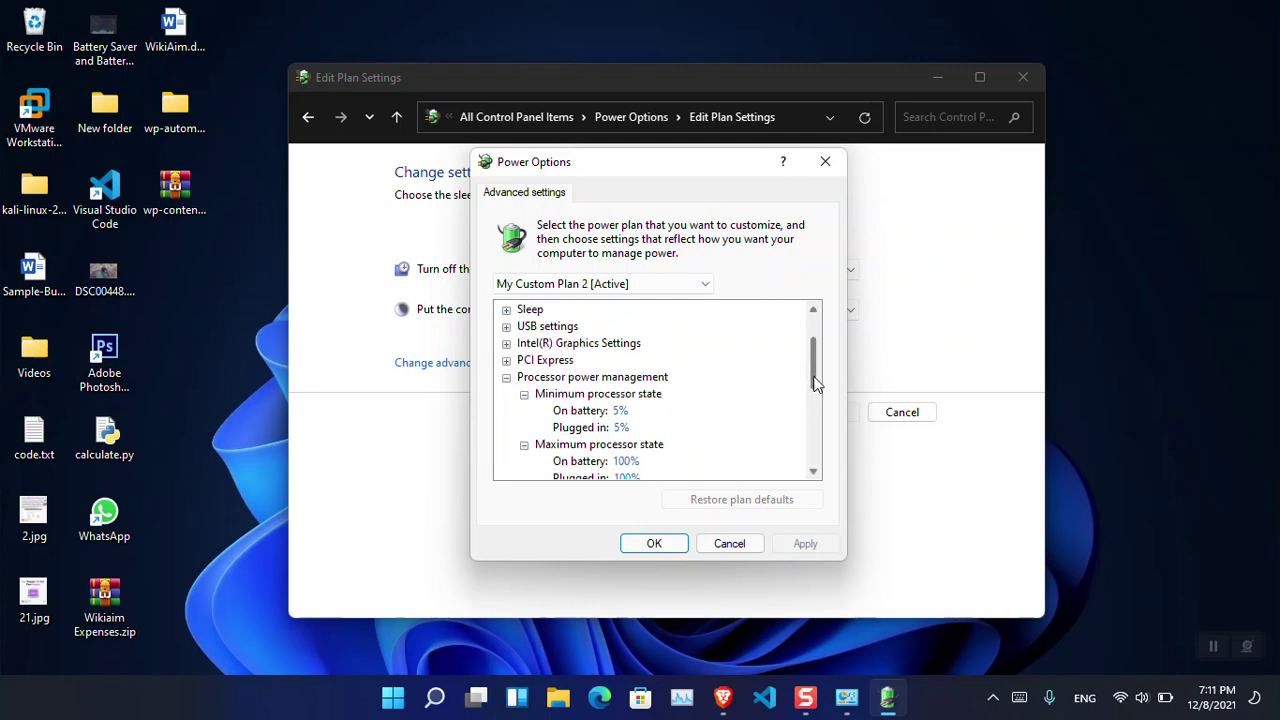
Examine the PCI Express link state power management, Intel(R) Graphics power plan and USB selective suspend settings.
click(507, 361)
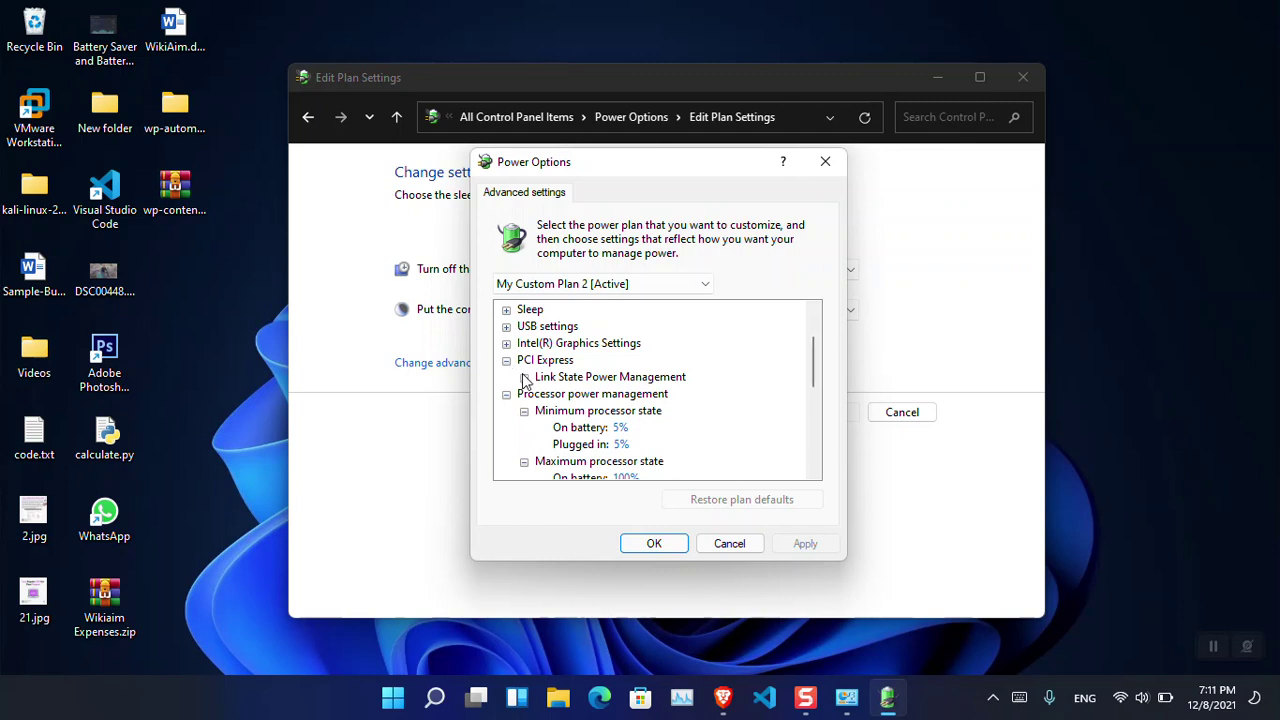
click(524, 378)
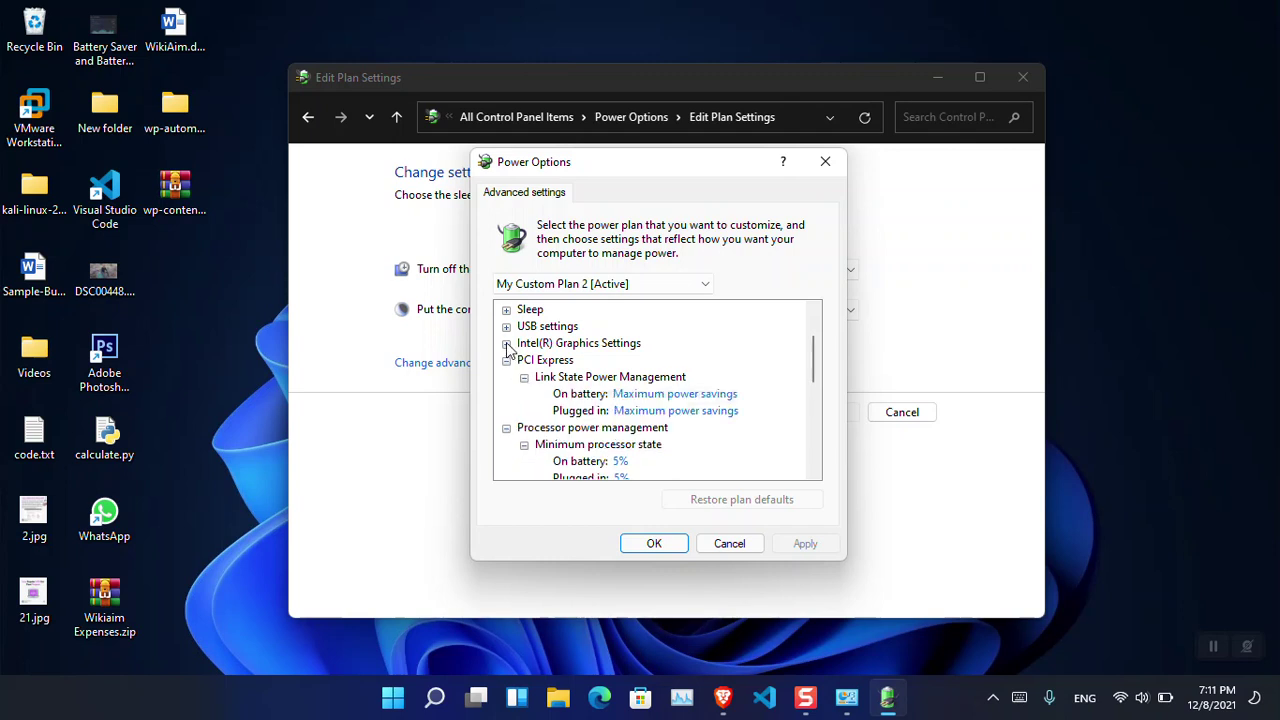
click(506, 343)
click(524, 361)
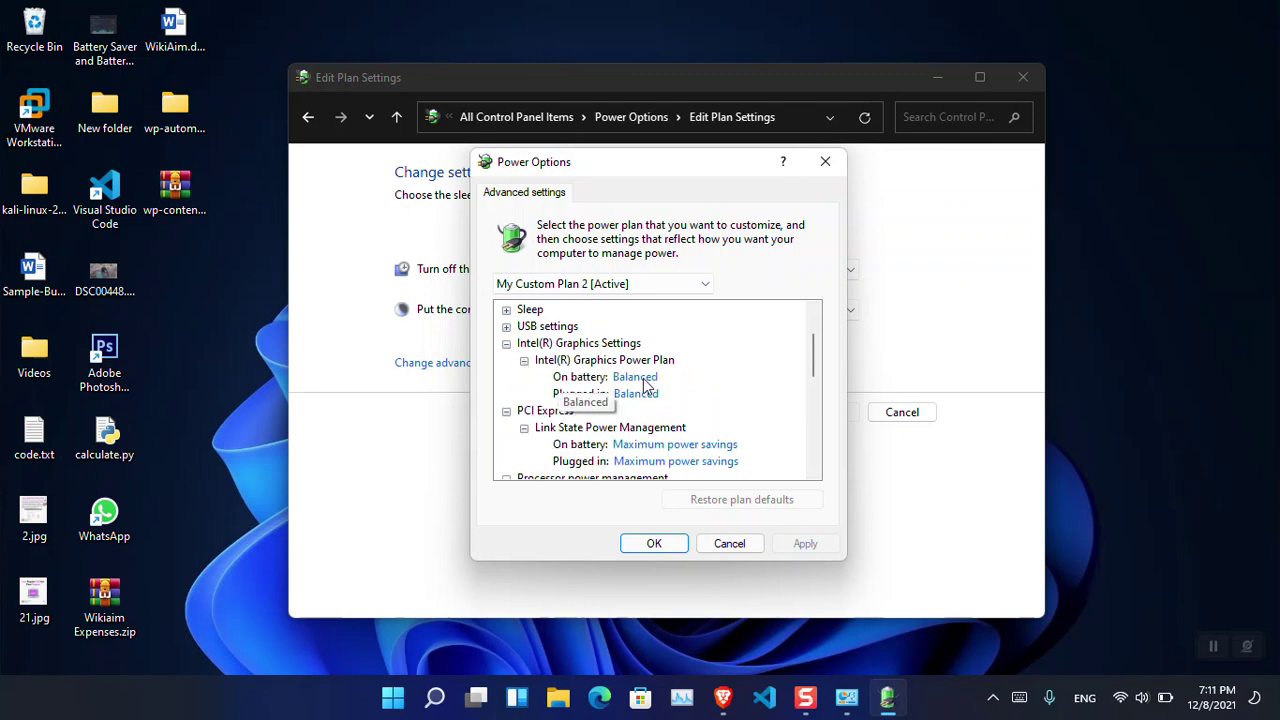
click(506, 327)
click(524, 344)
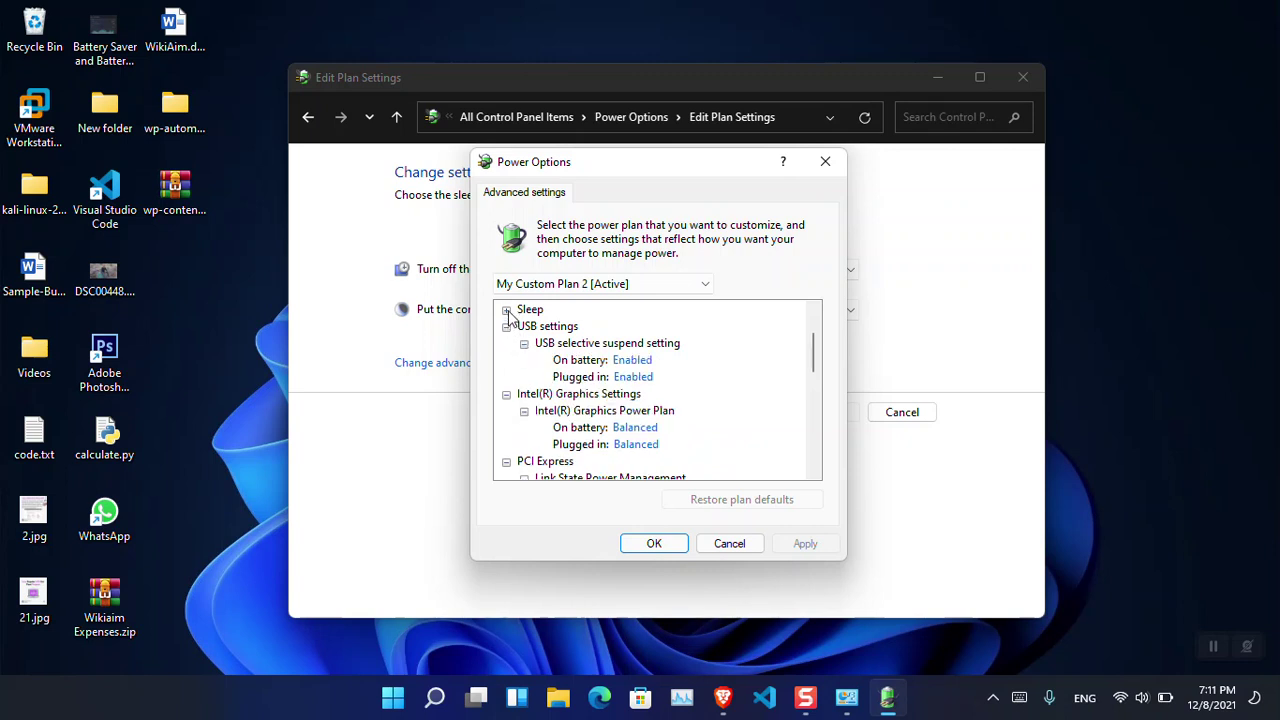
Expand the Sleep group and examine the wireless adapter power saving mode and desktop background slide show settings.
click(506, 310)
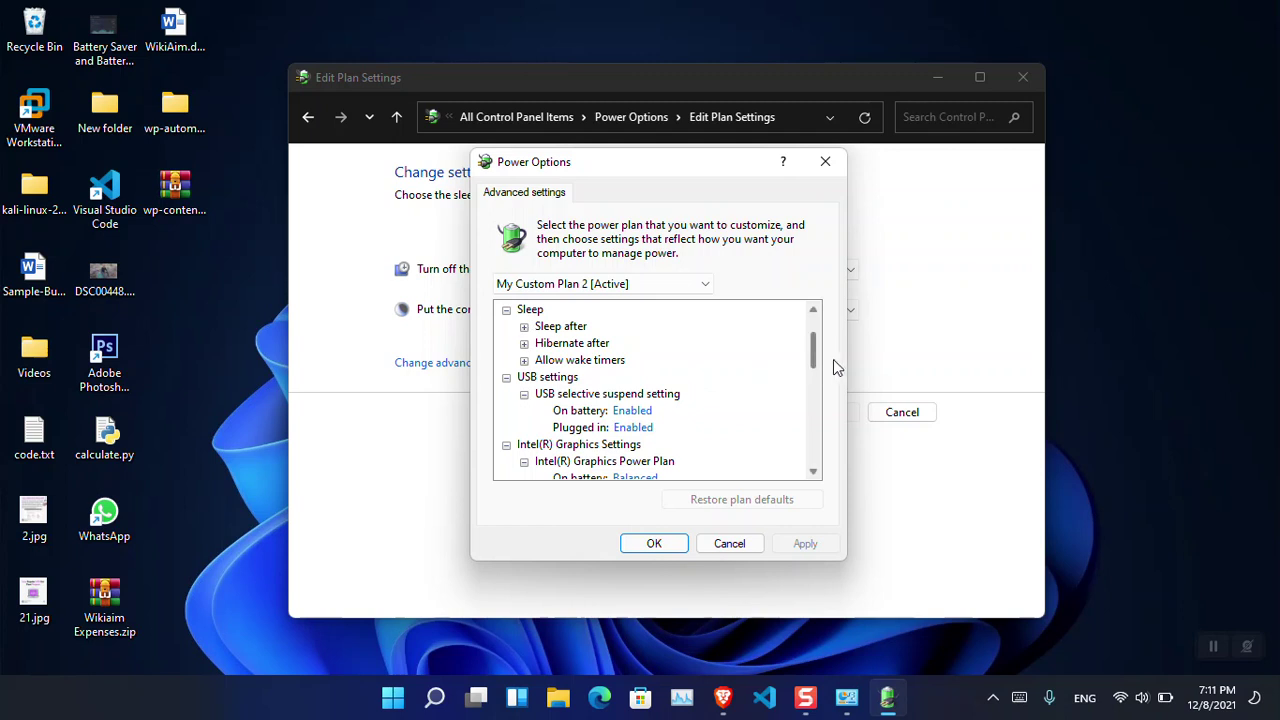
drag(814, 364, 813, 345)
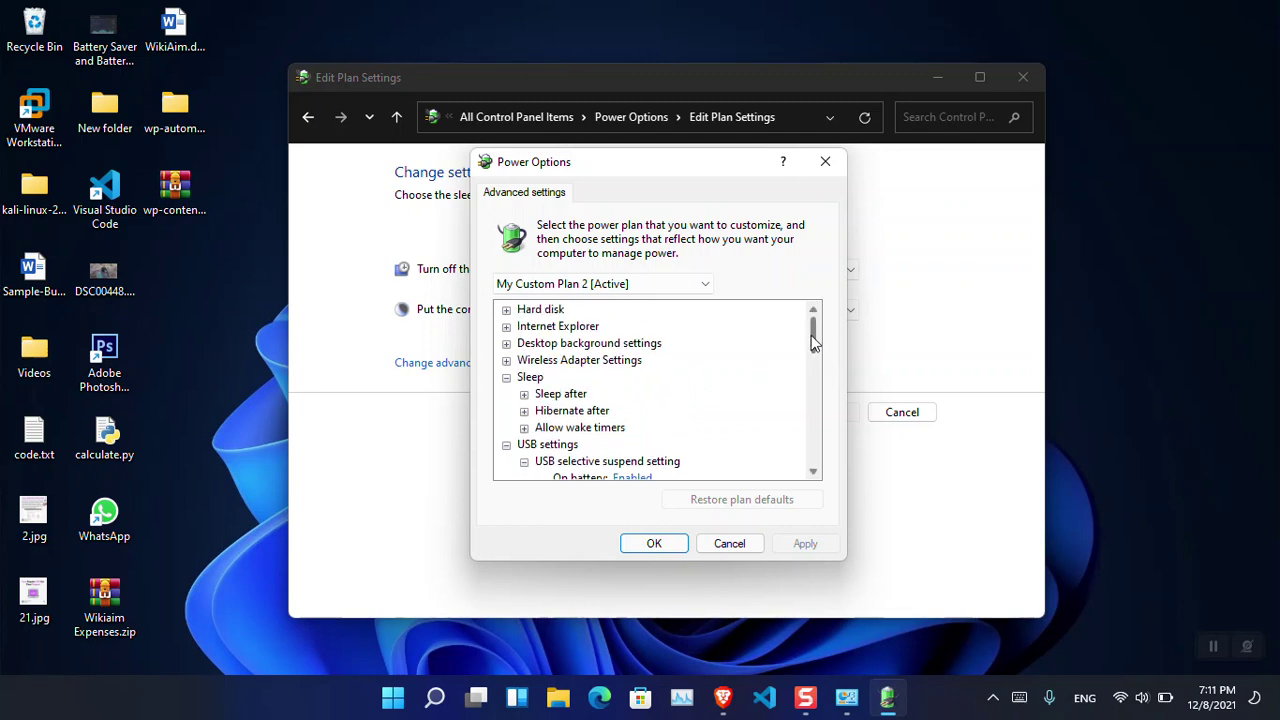
click(506, 361)
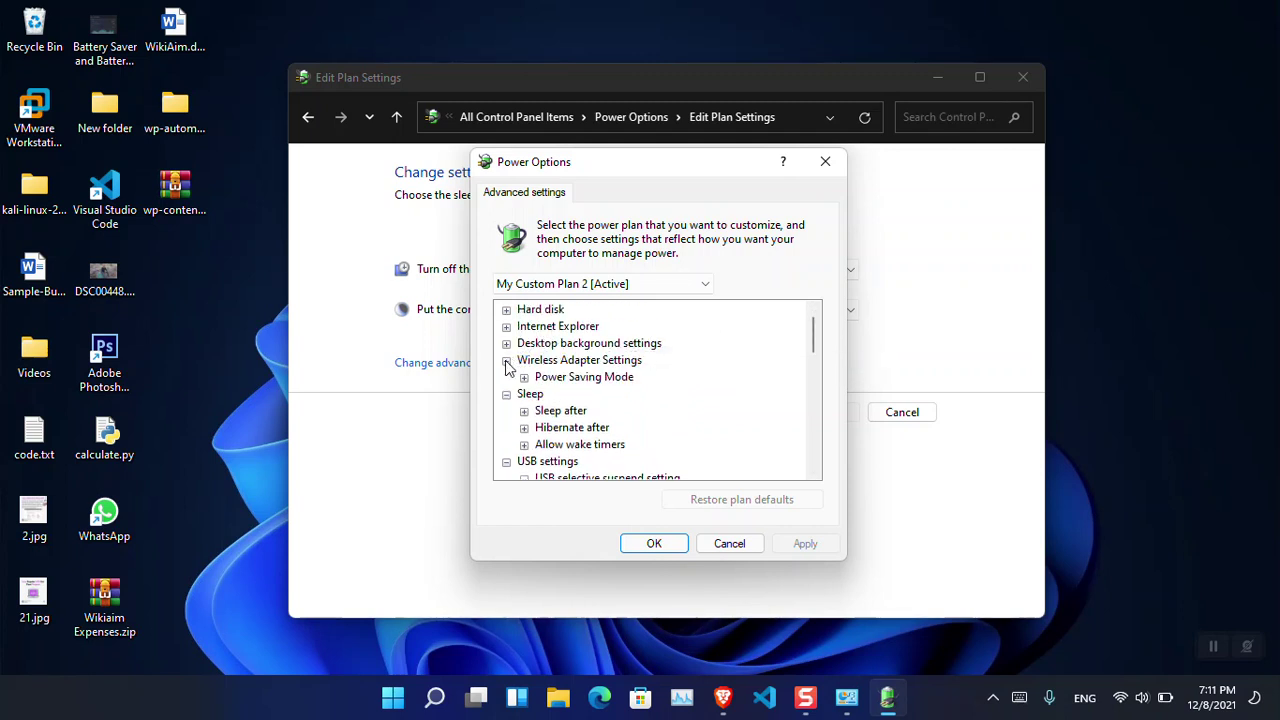
click(524, 378)
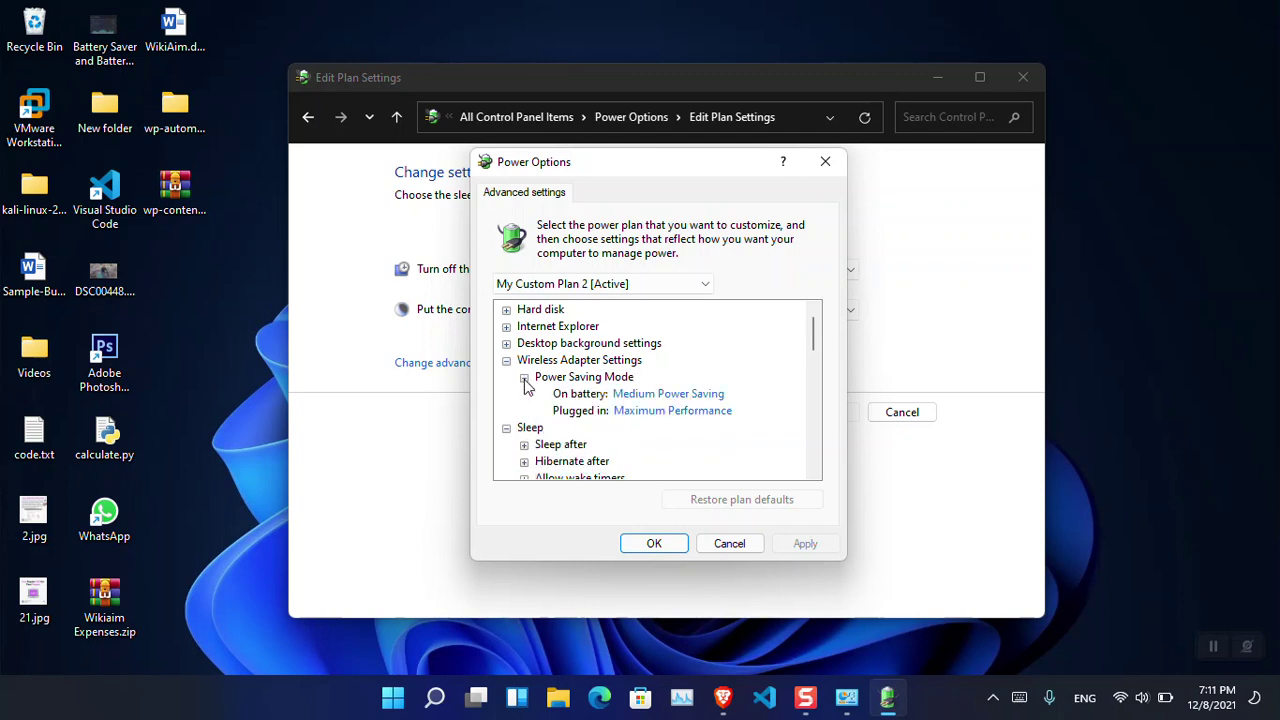
click(506, 343)
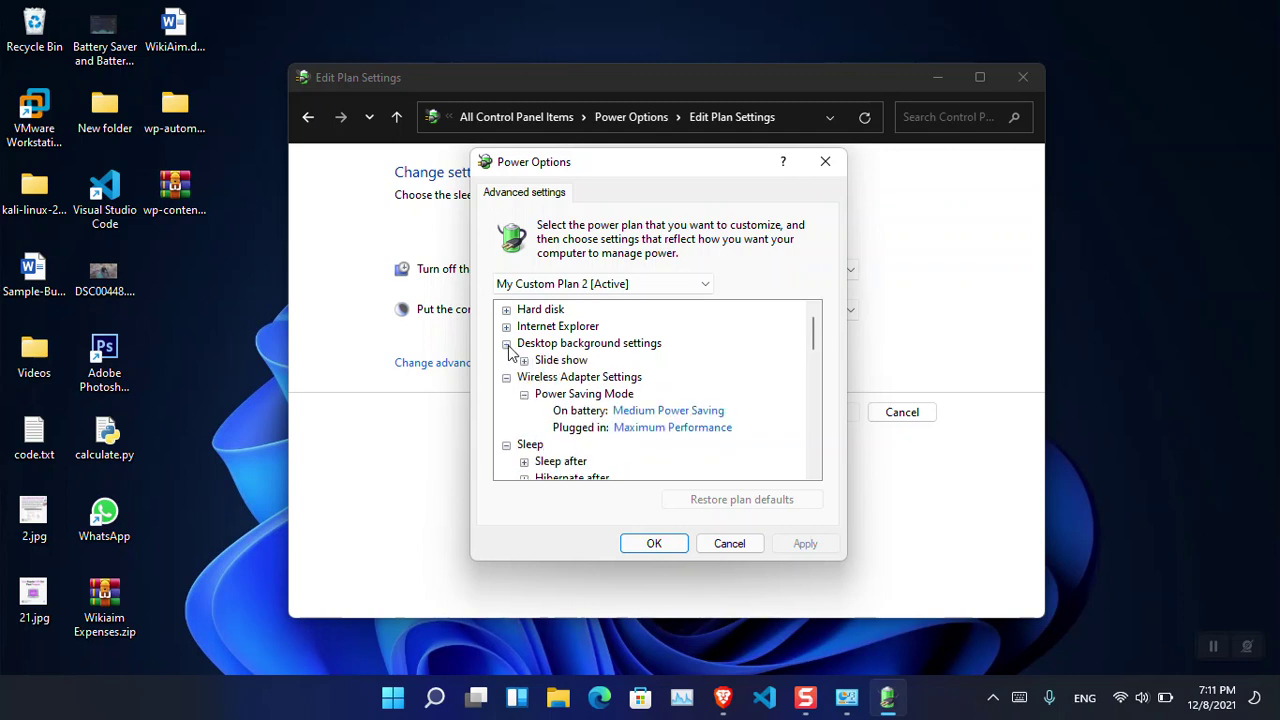
click(524, 360)
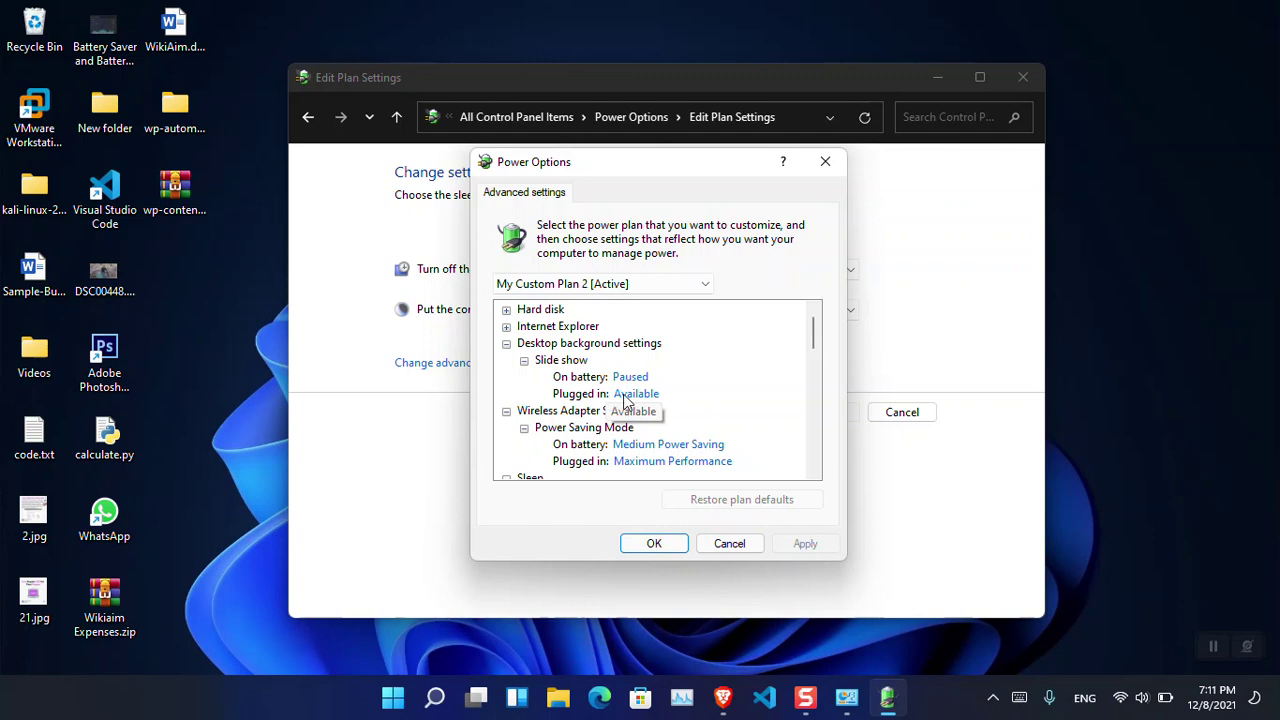
Expand the Internet Explorer power settings and search Windows for "internet exp", then dismiss the search.
click(506, 327)
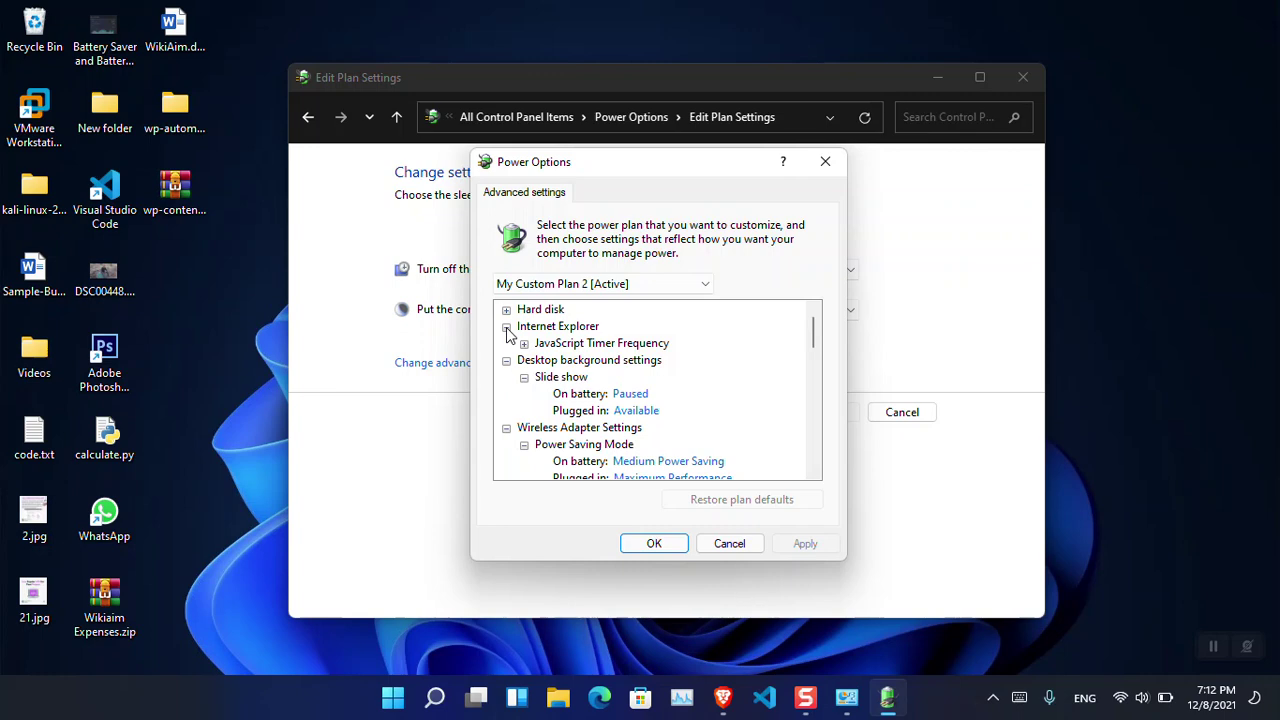
key(super)
text(ie)
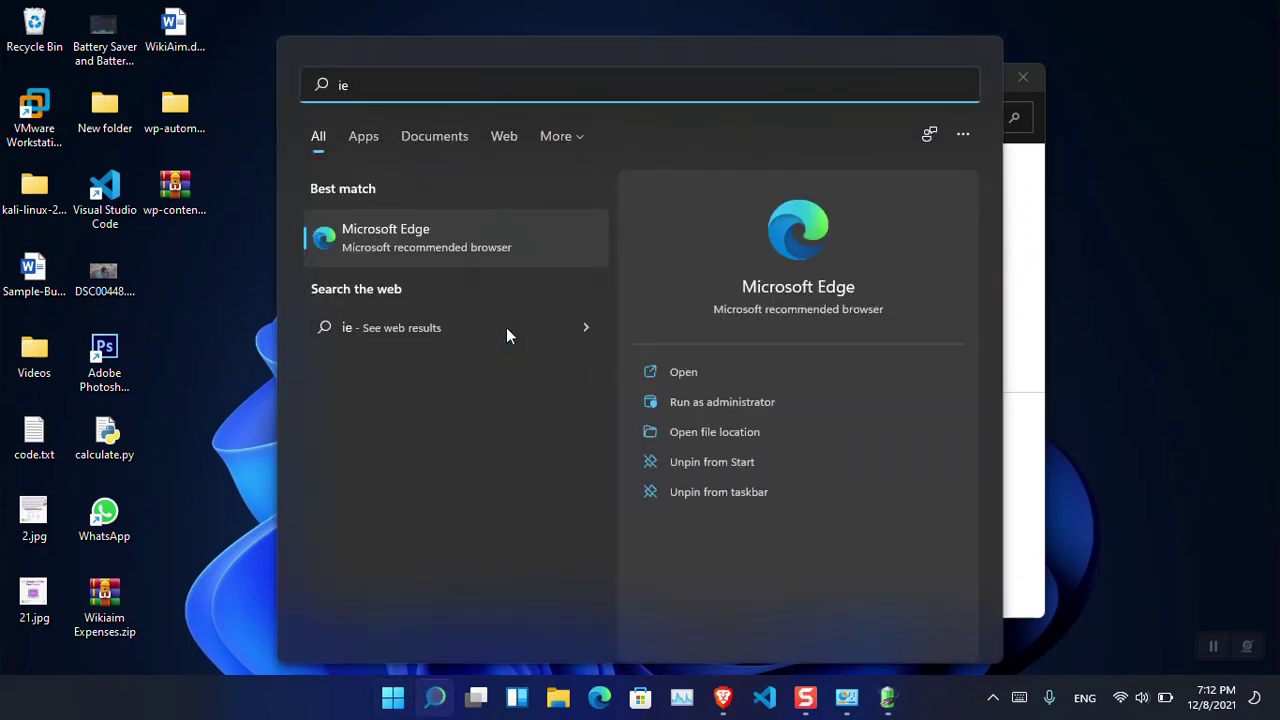
key(BackSpace)
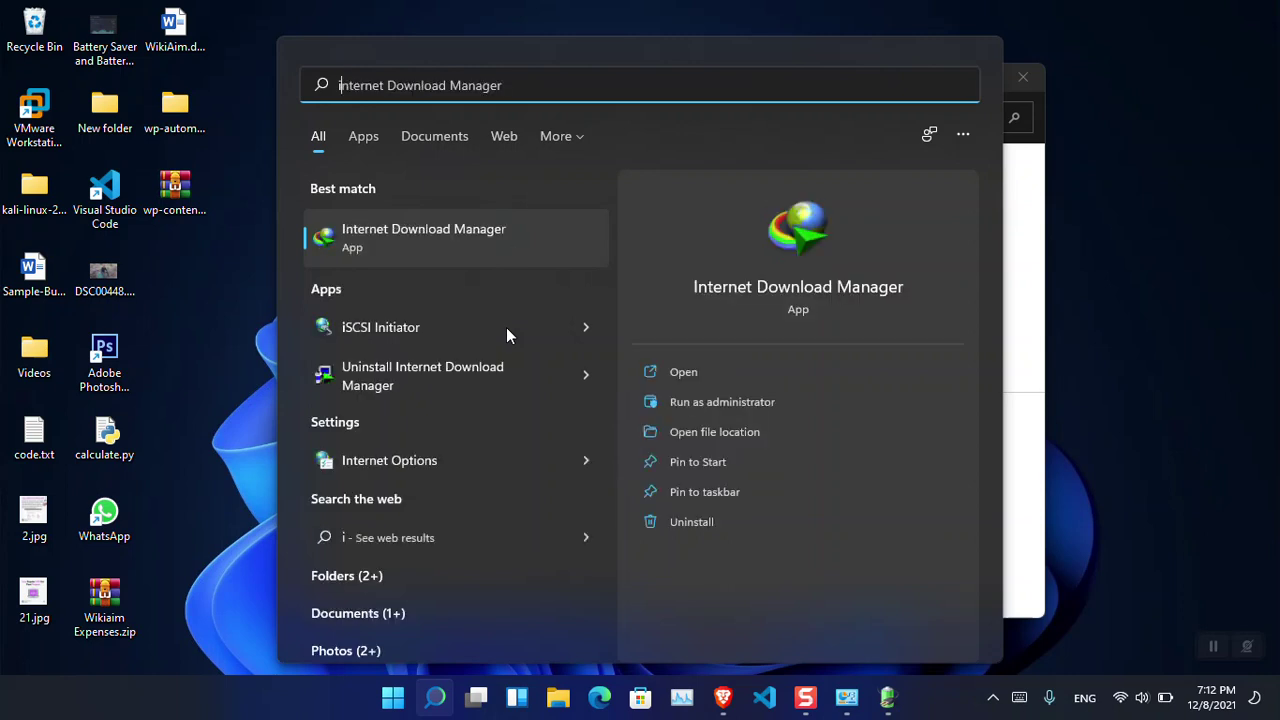
text(nternet exp)
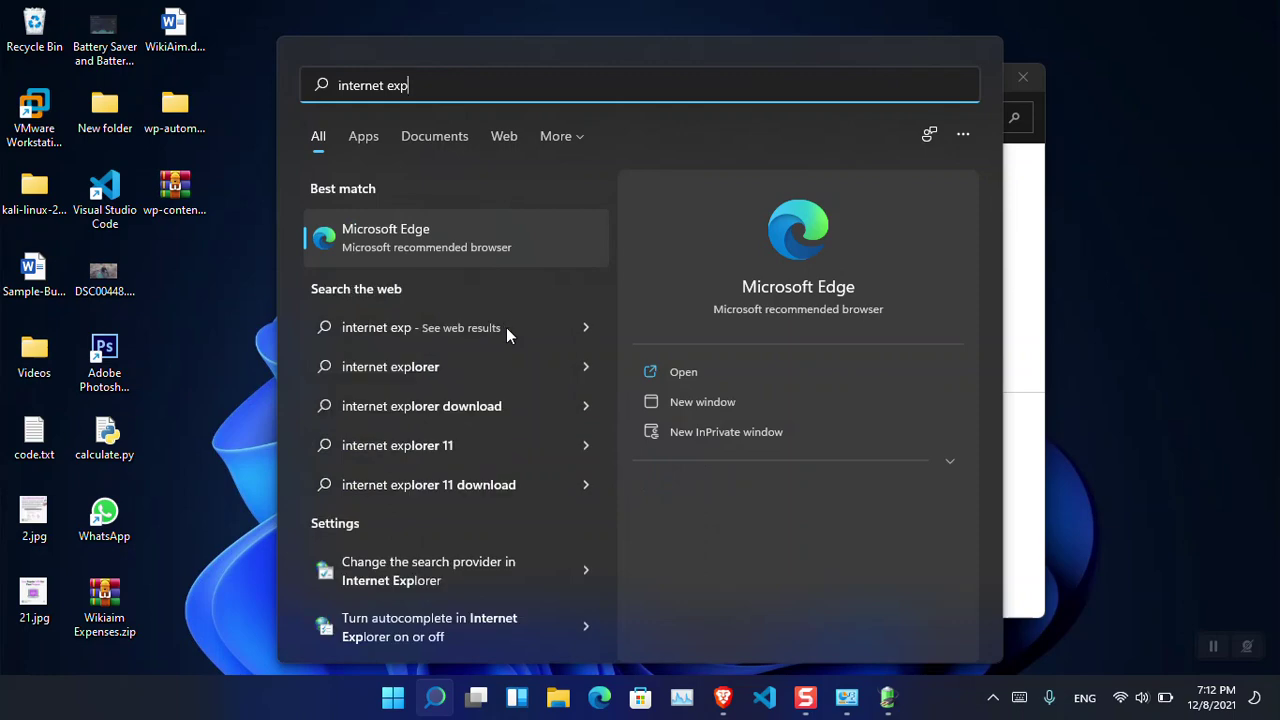
key(Escape)
key(super)
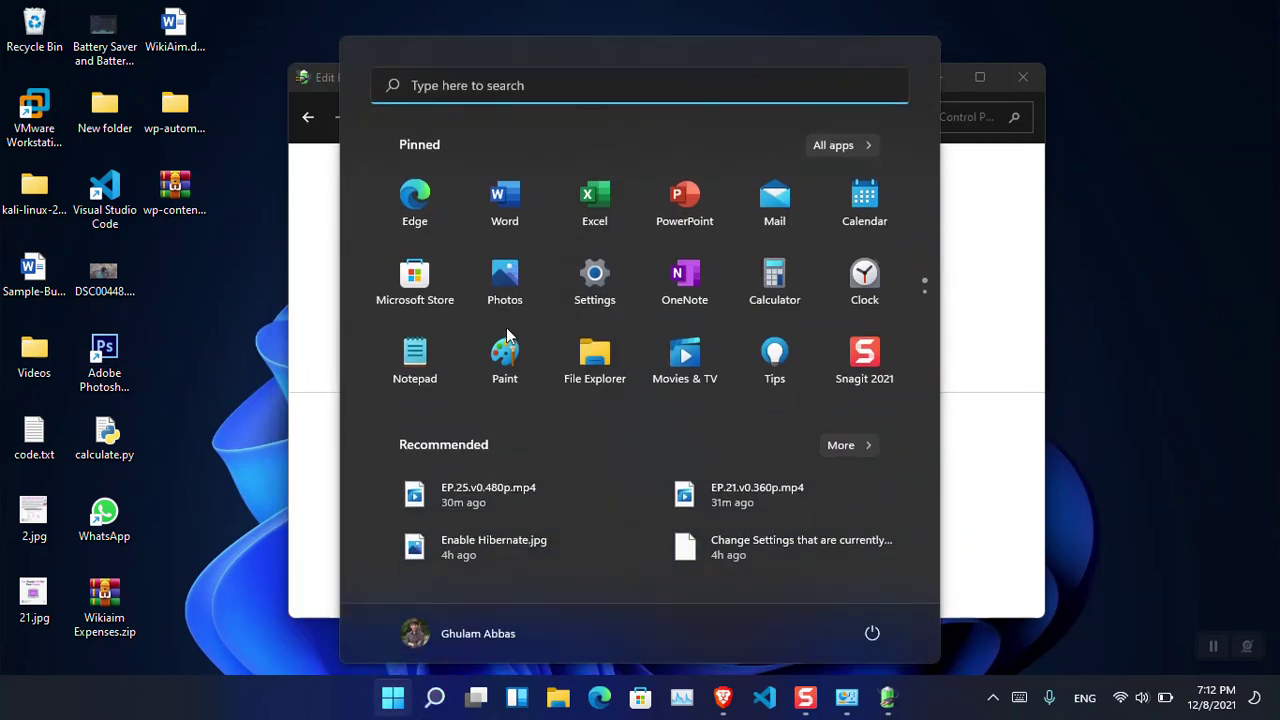
key(super)
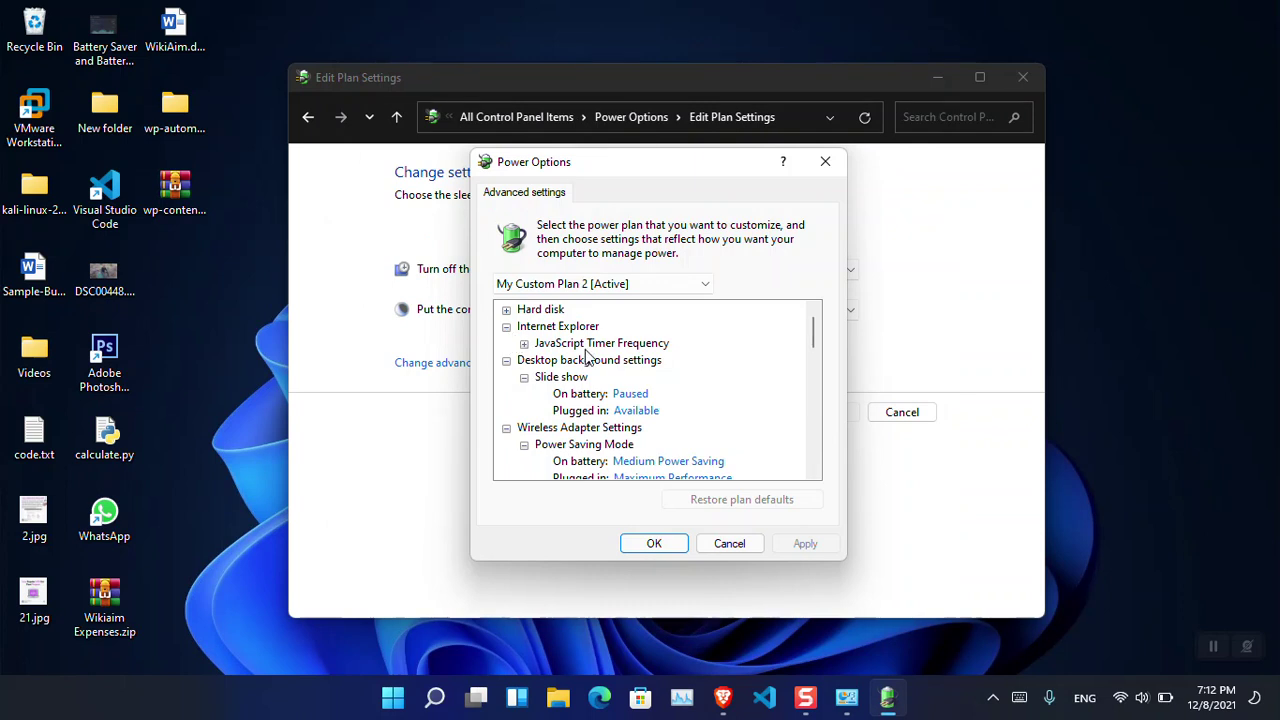
Collapse the Internet Explorer group, examine the hard disk turn-off delay and close the advanced power settings.
click(506, 326)
click(507, 310)
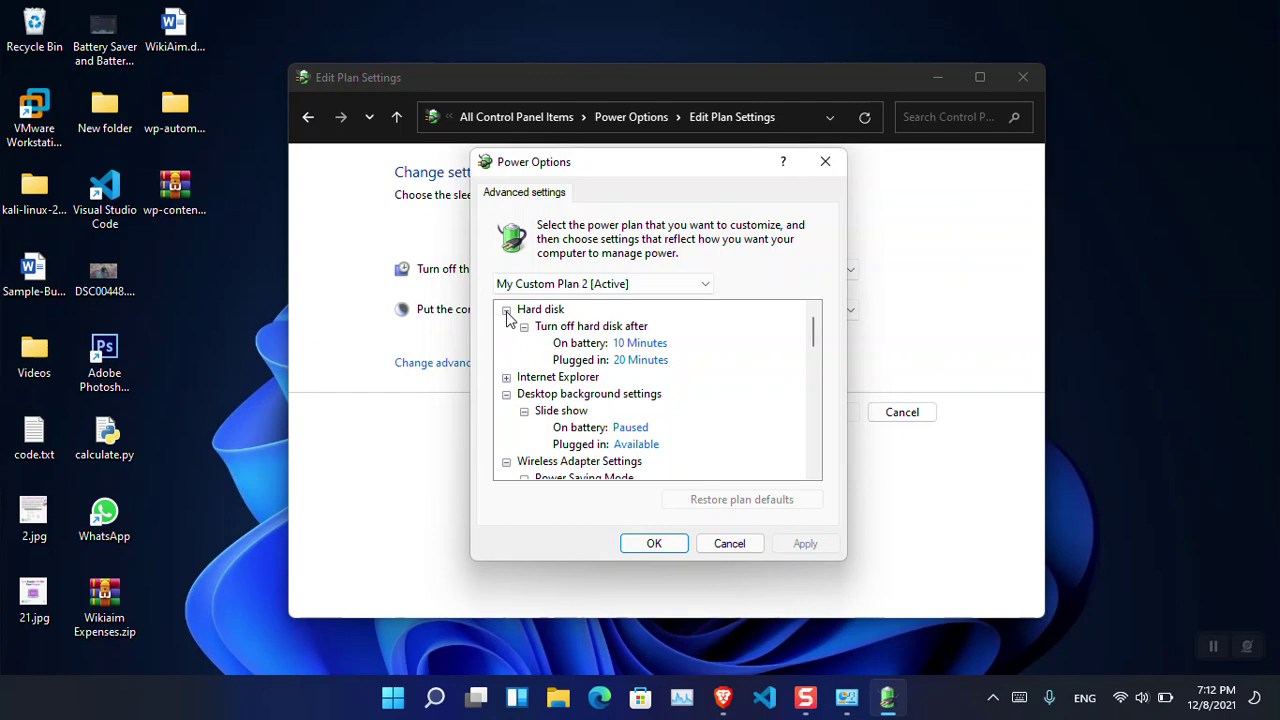
click(826, 162)
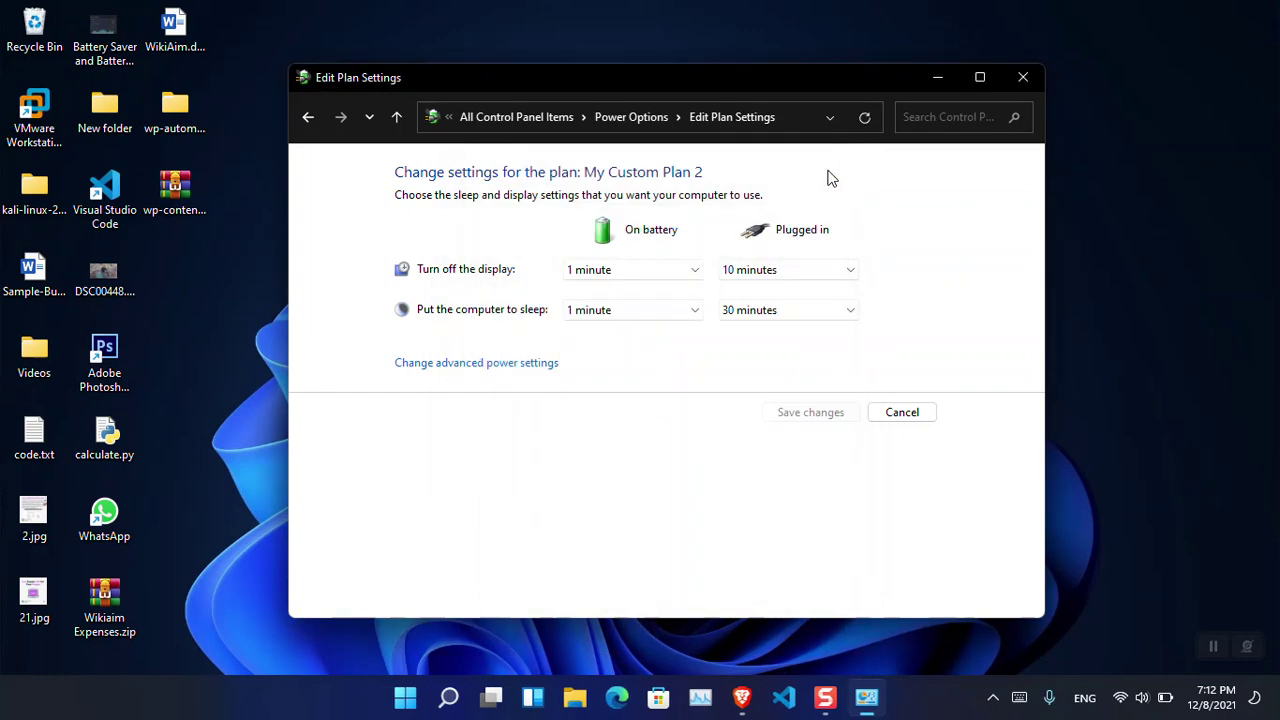
Examine the pages for choosing when the display turns off and when the computer sleeps, returning to the Power Options overview.
click(397, 117)
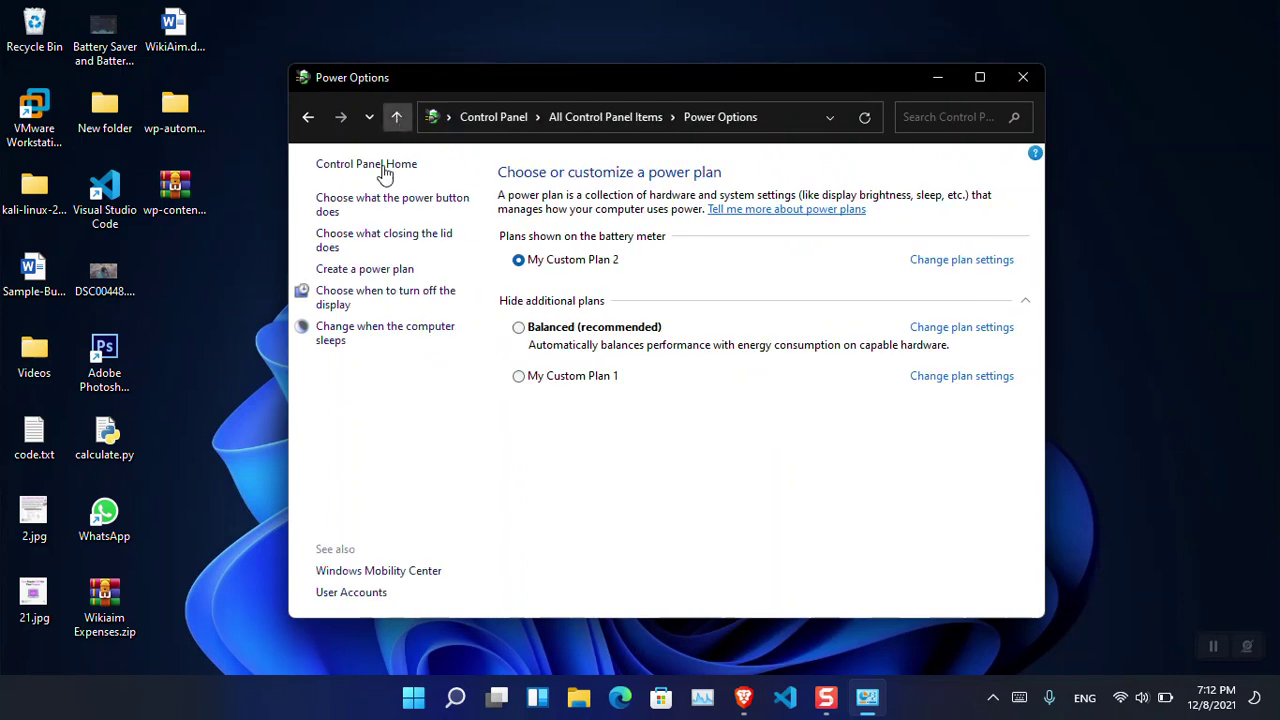
click(387, 304)
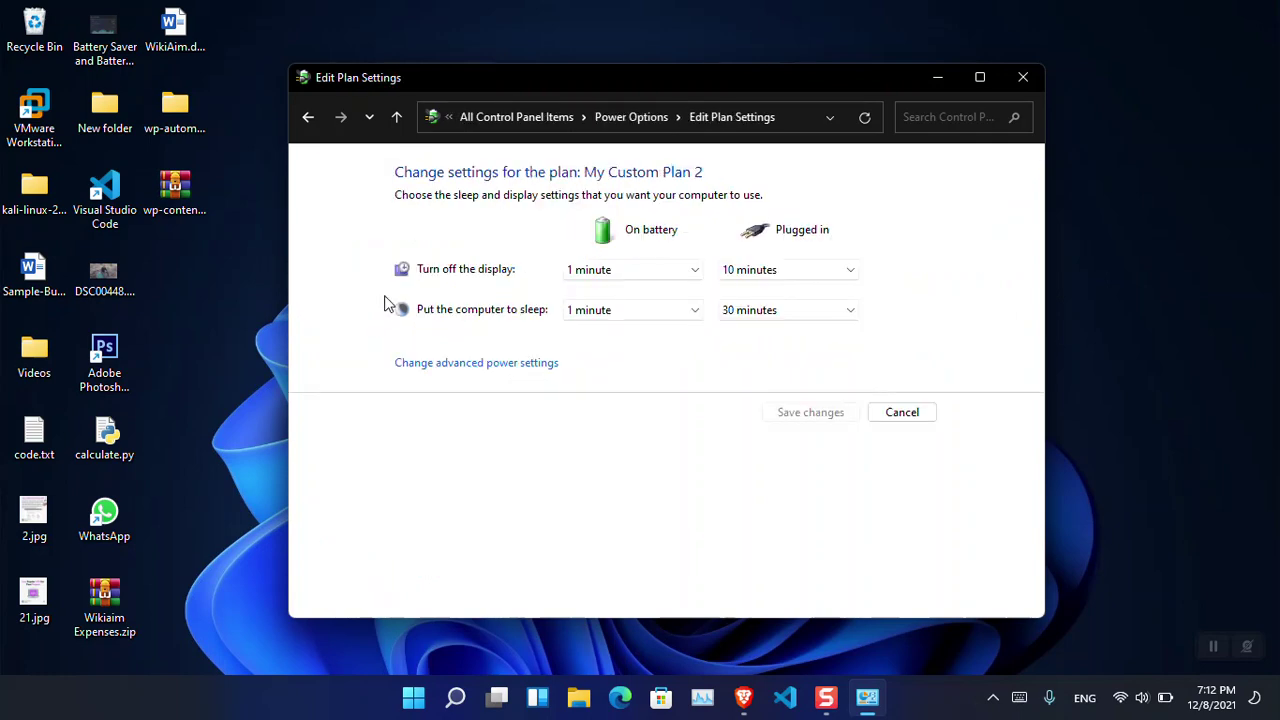
click(397, 118)
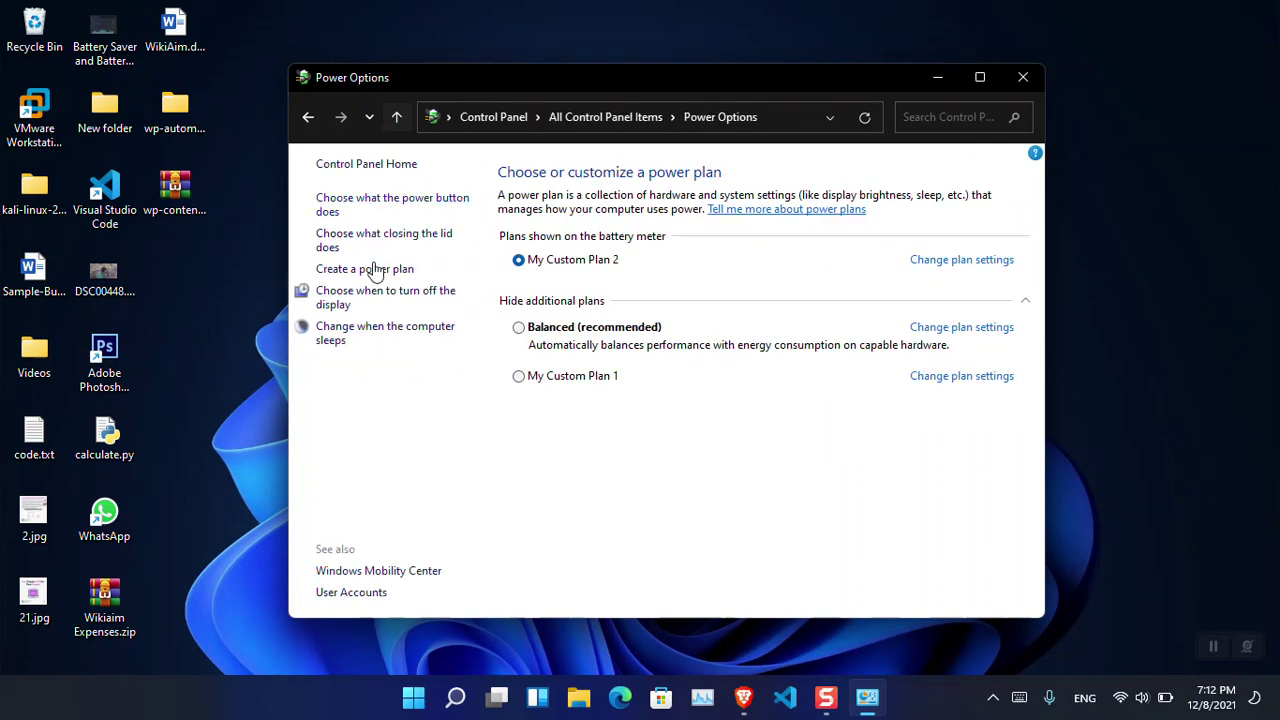
click(362, 333)
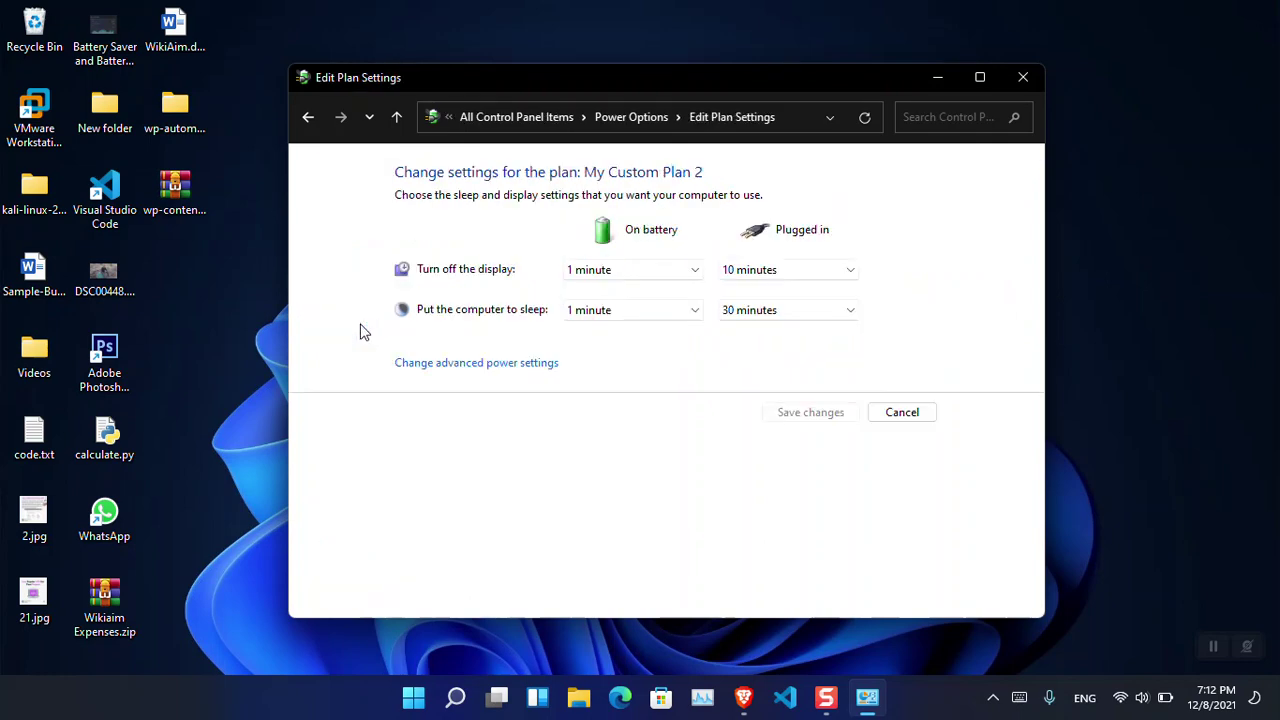
click(397, 118)
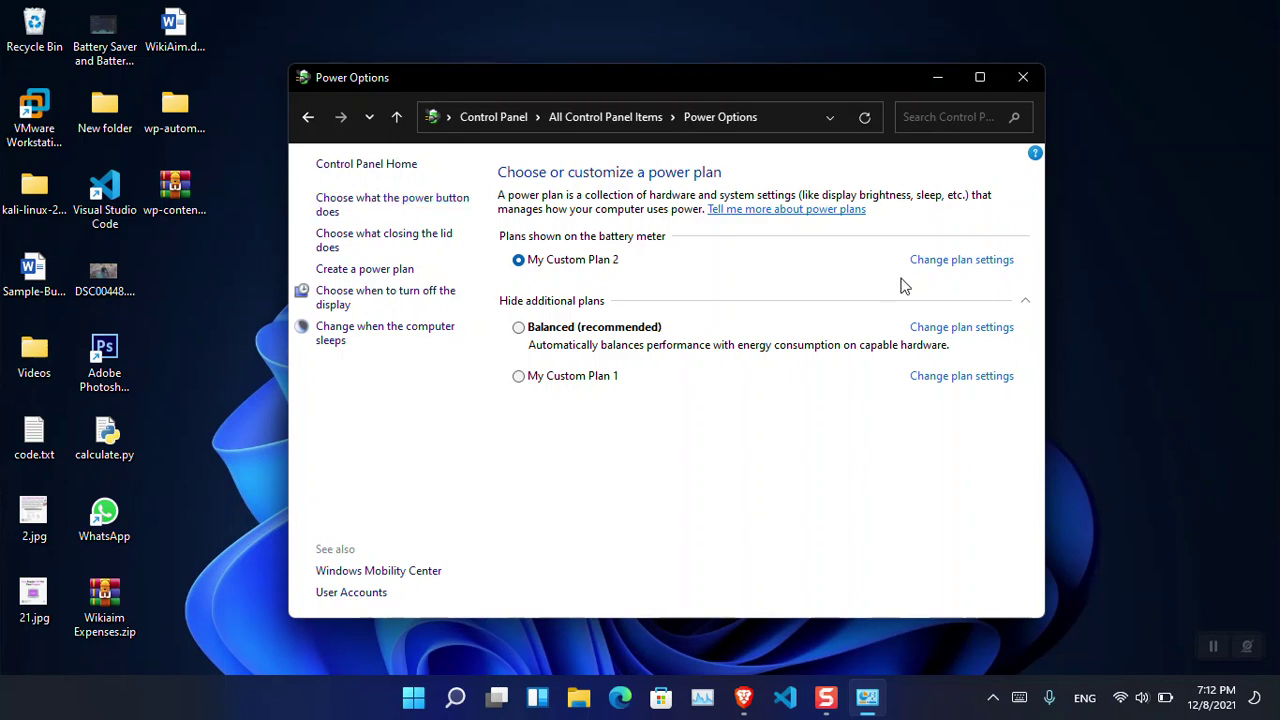
Activate the Balanced (recommended) power plan, then close Power Options after viewing what the power button does.
click(566, 330)
click(423, 208)
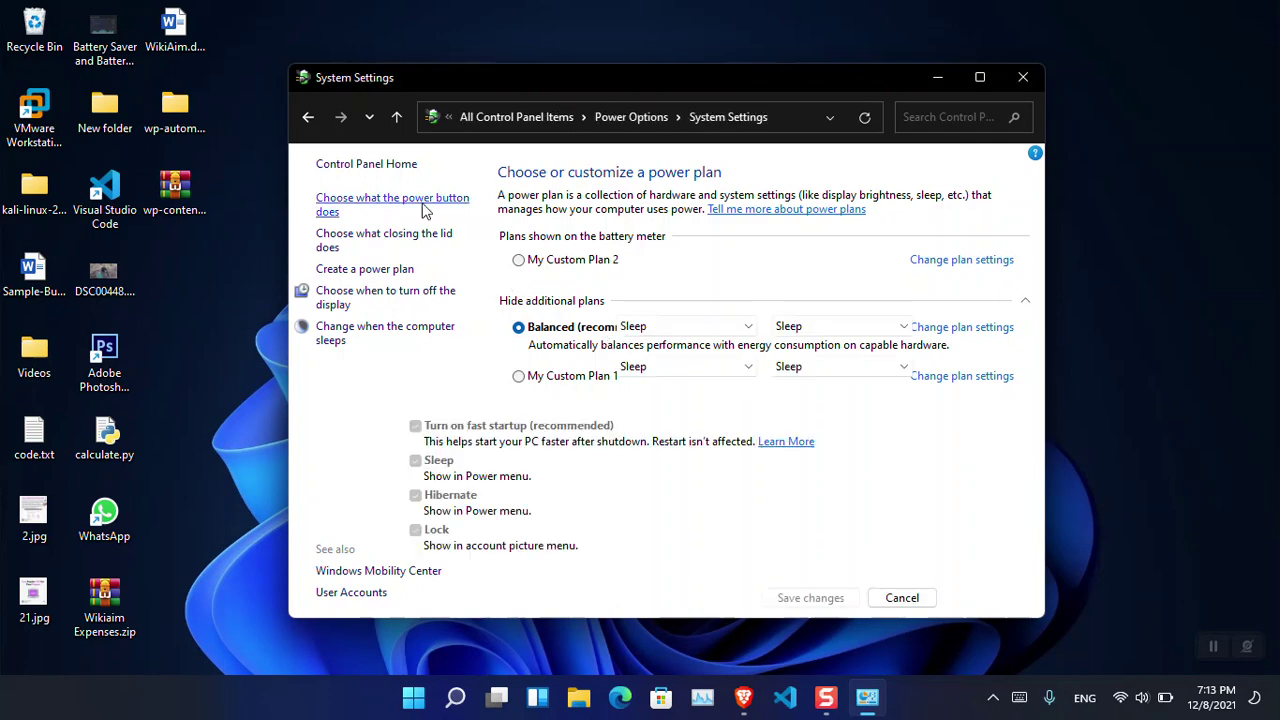
click(1011, 84)
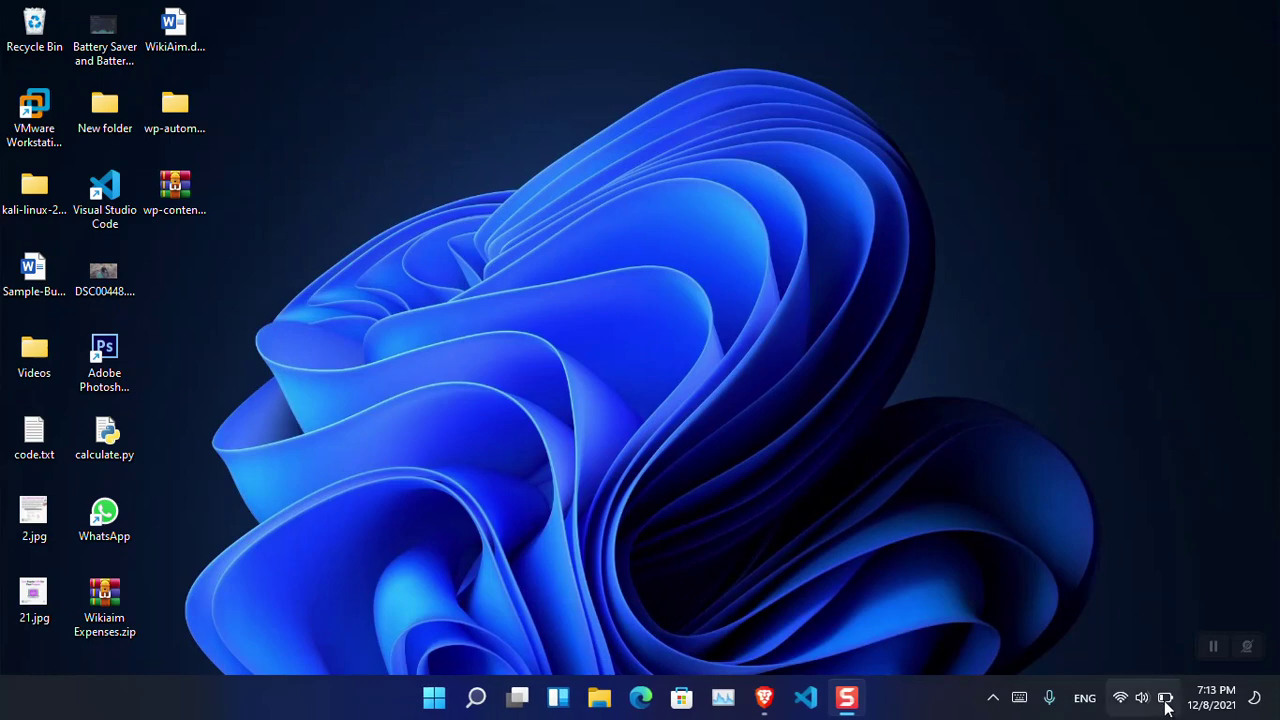
mouse_move(1166, 707)
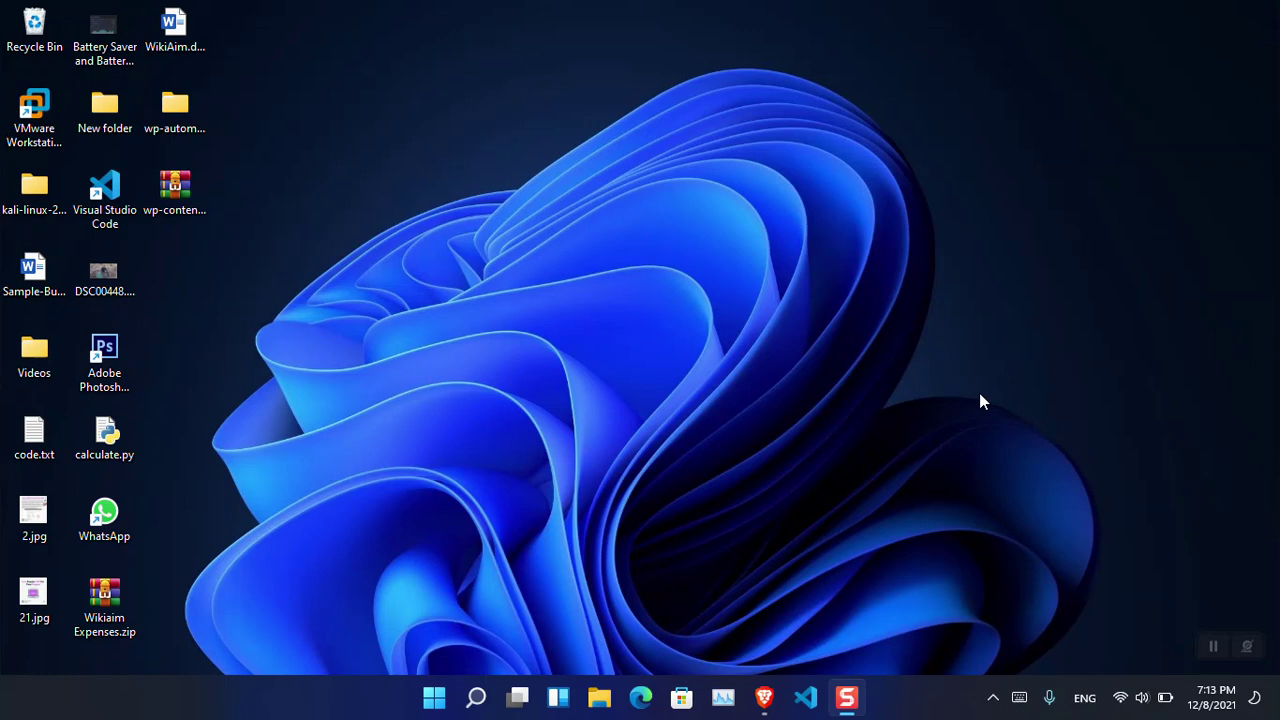
Switch to the Brave browser and load wikigain.com in a new tab.
click(764, 697)
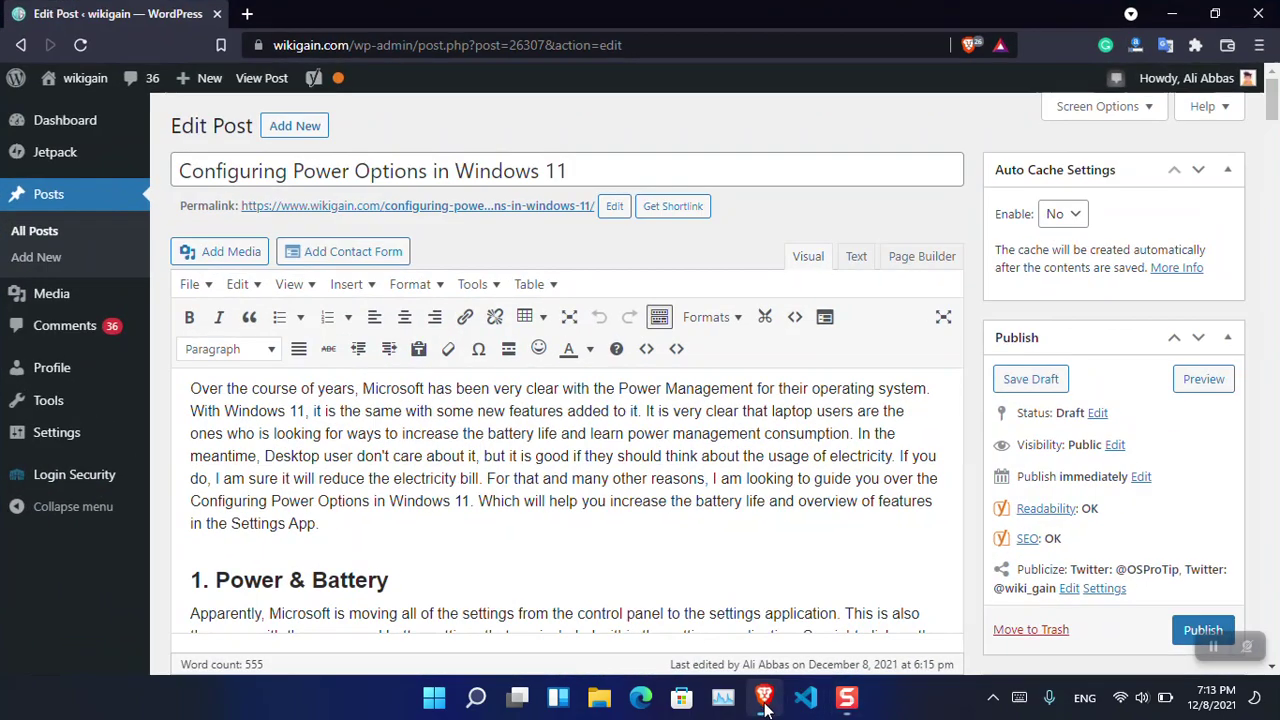
click(247, 13)
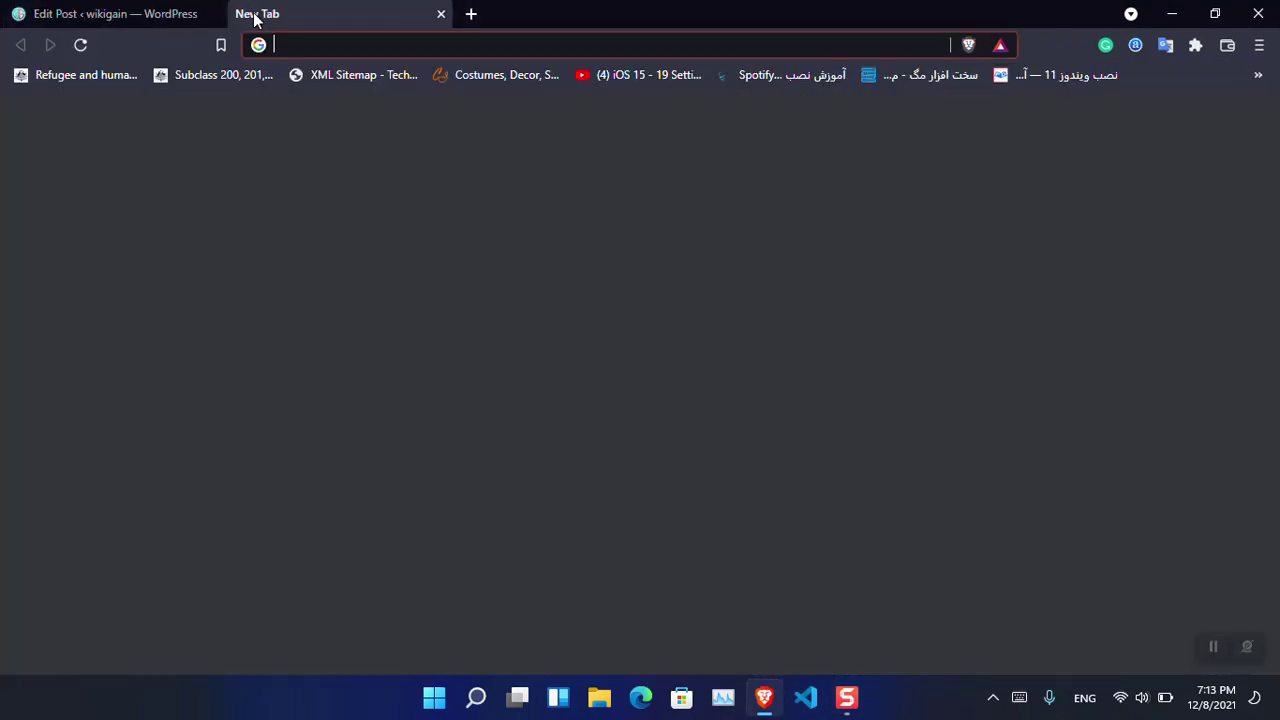
text(wikigain.com)
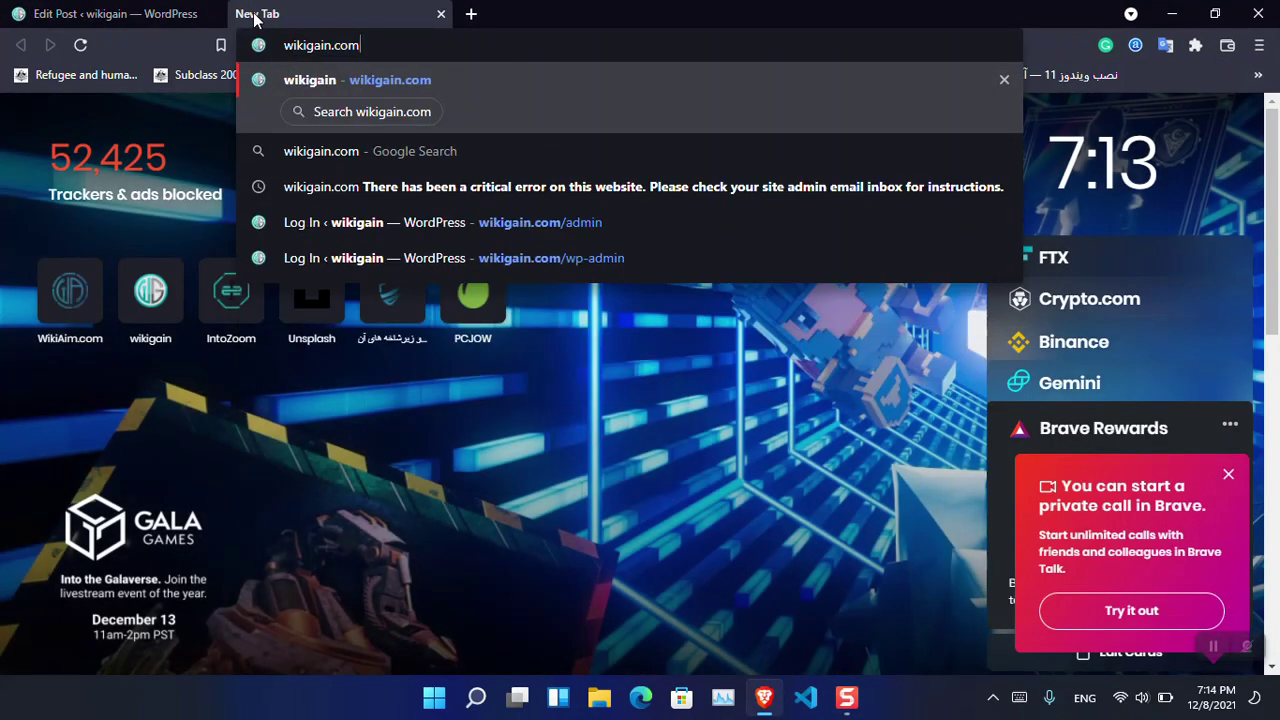
key(Return)
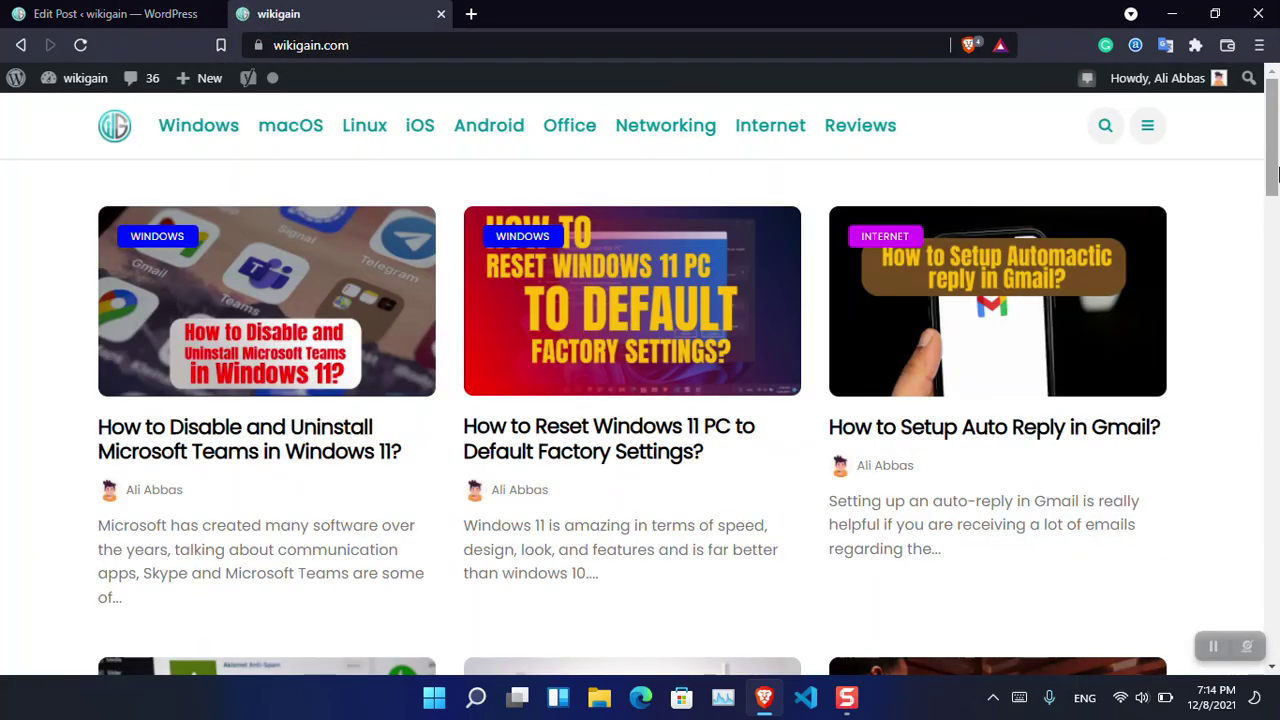
drag(1276, 174, 1270, 8)
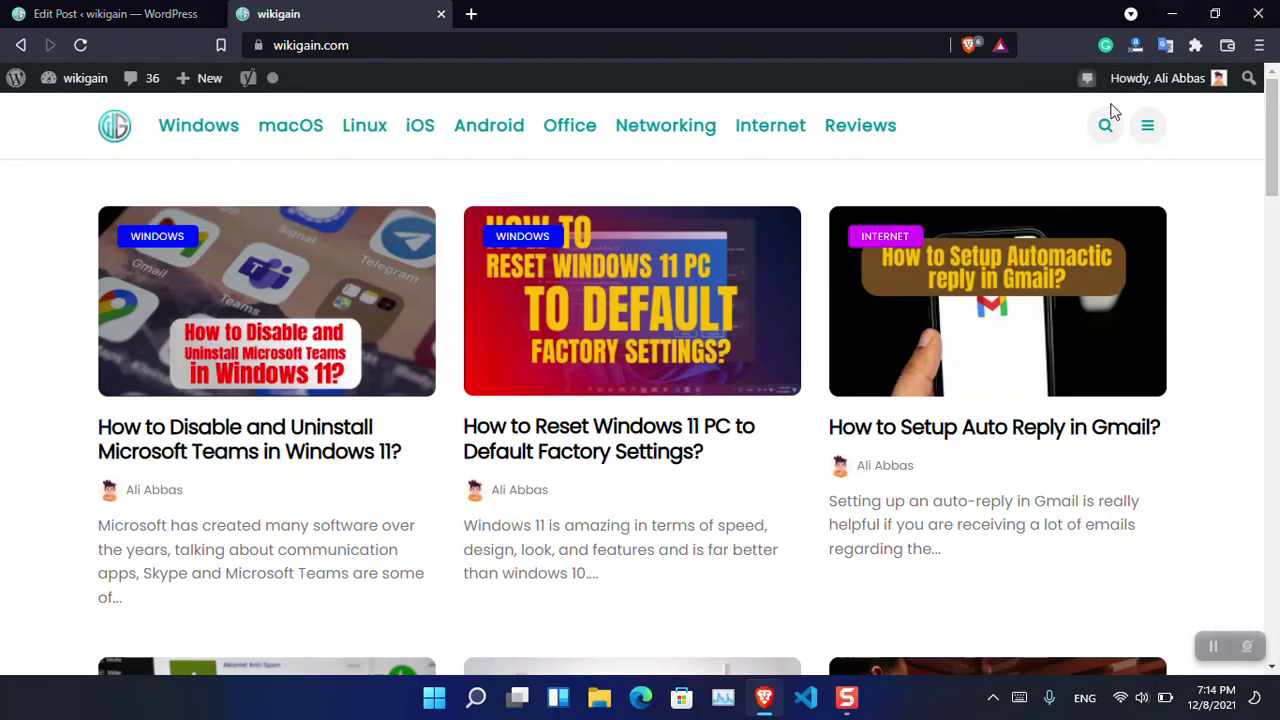
Search the site for "battery" and read the powercfg instructions in "How to Check Laptop Battery Health in Windows 11?".
click(1105, 125)
click(674, 337)
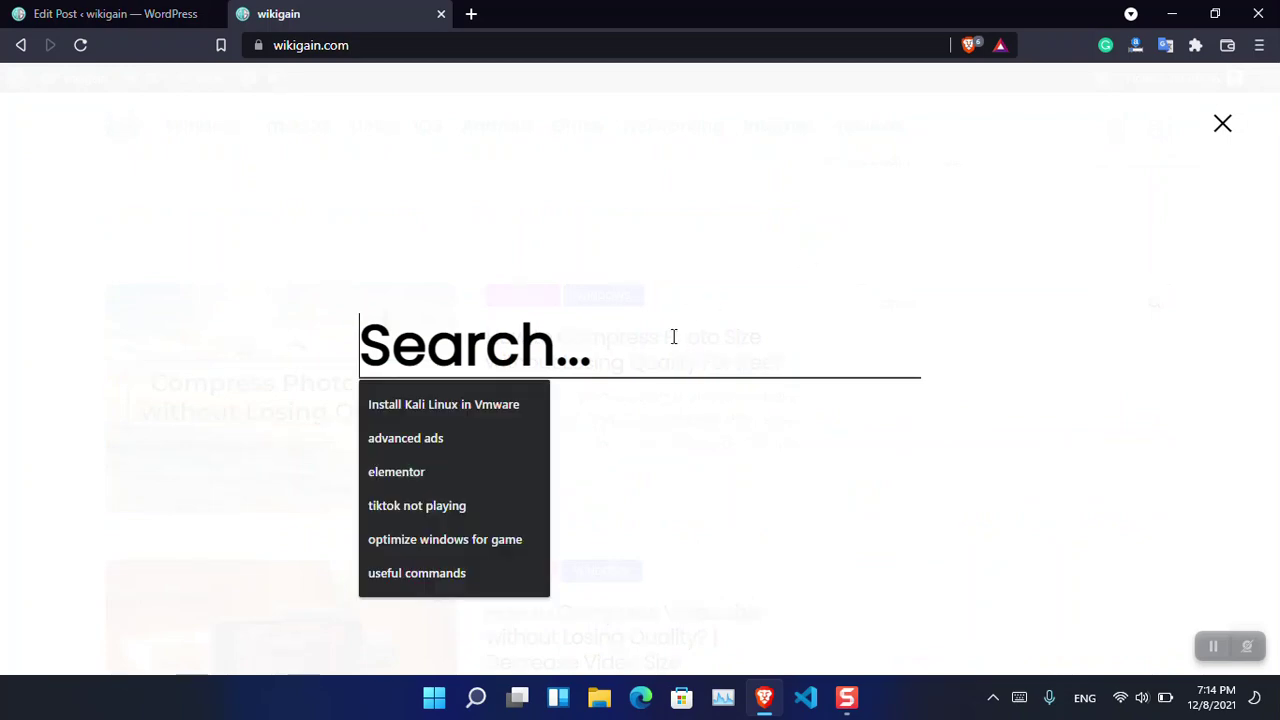
text(battery)
key(Return)
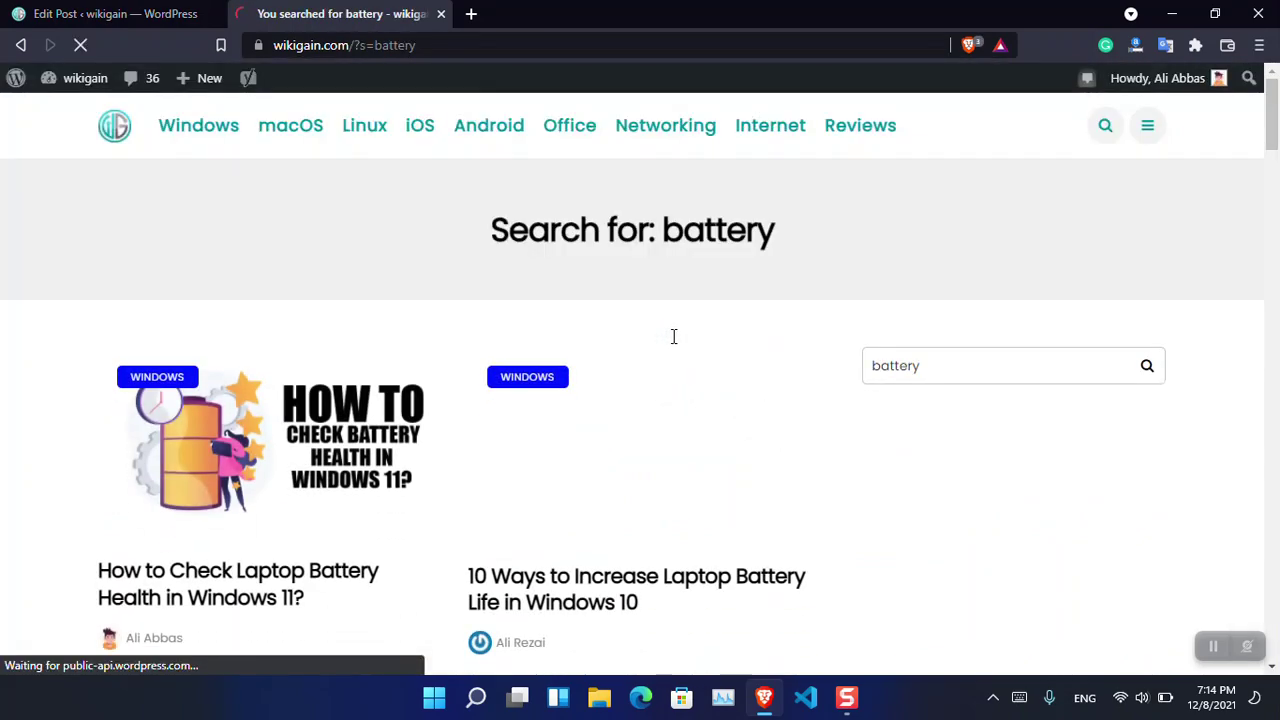
click(214, 580)
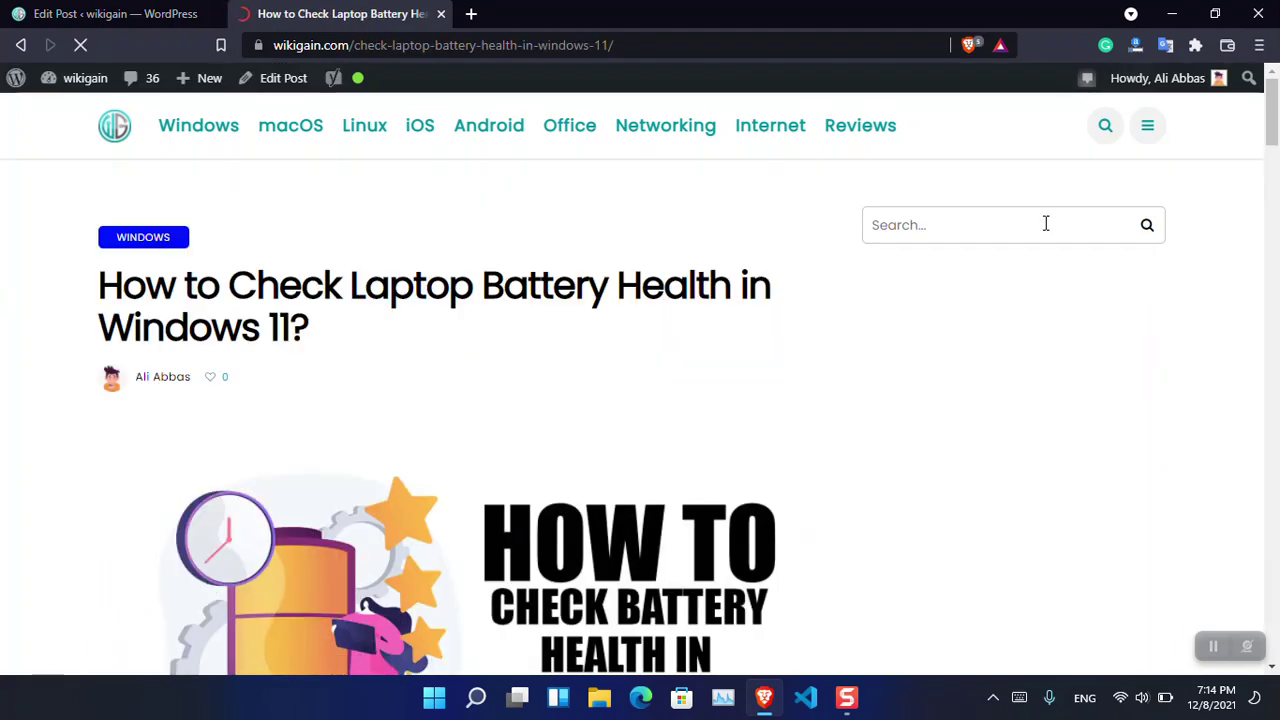
drag(1276, 90, 1276, 203)
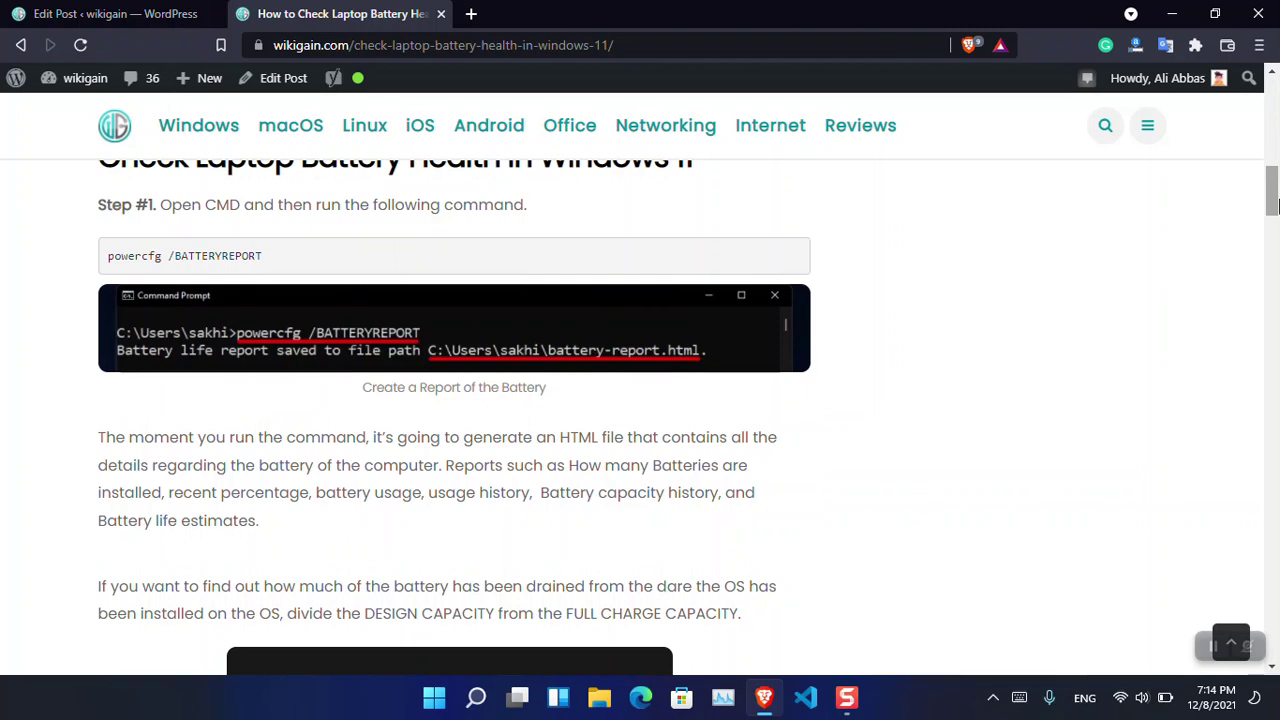
Open Command Prompt and list the available power configuration options with "powercfg /?".
key(super)
text(cmd)
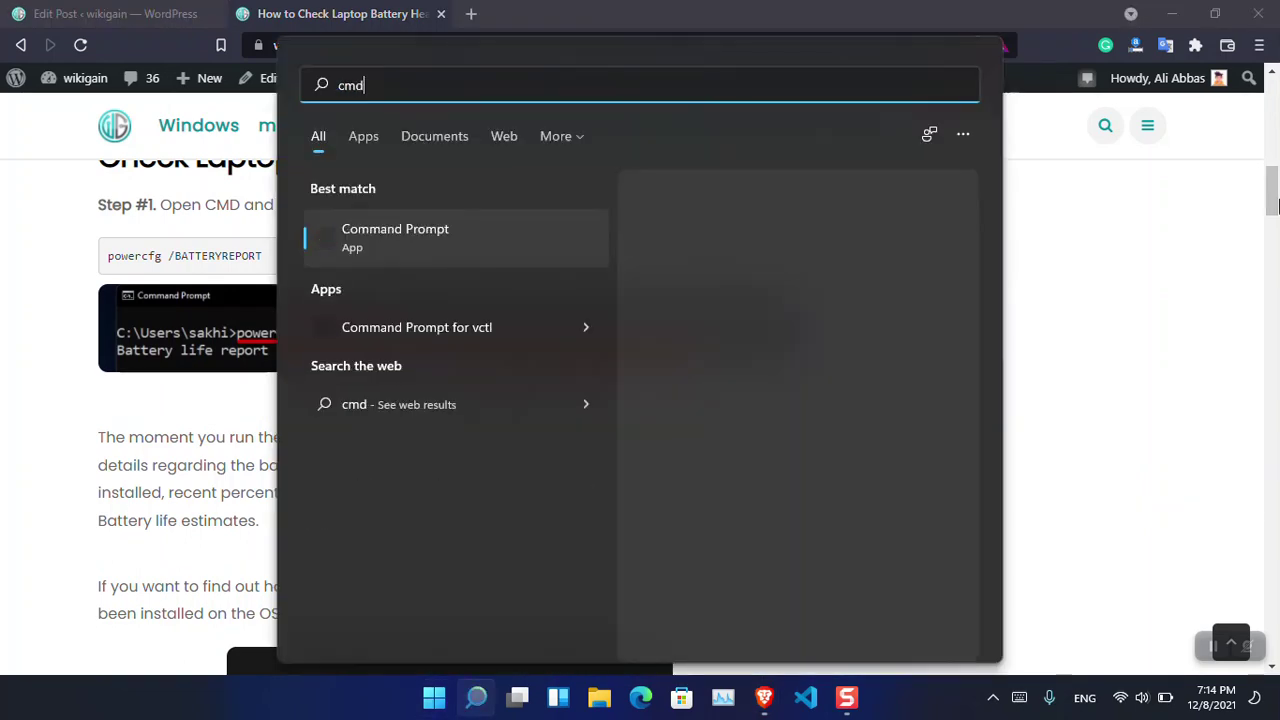
key(Return)
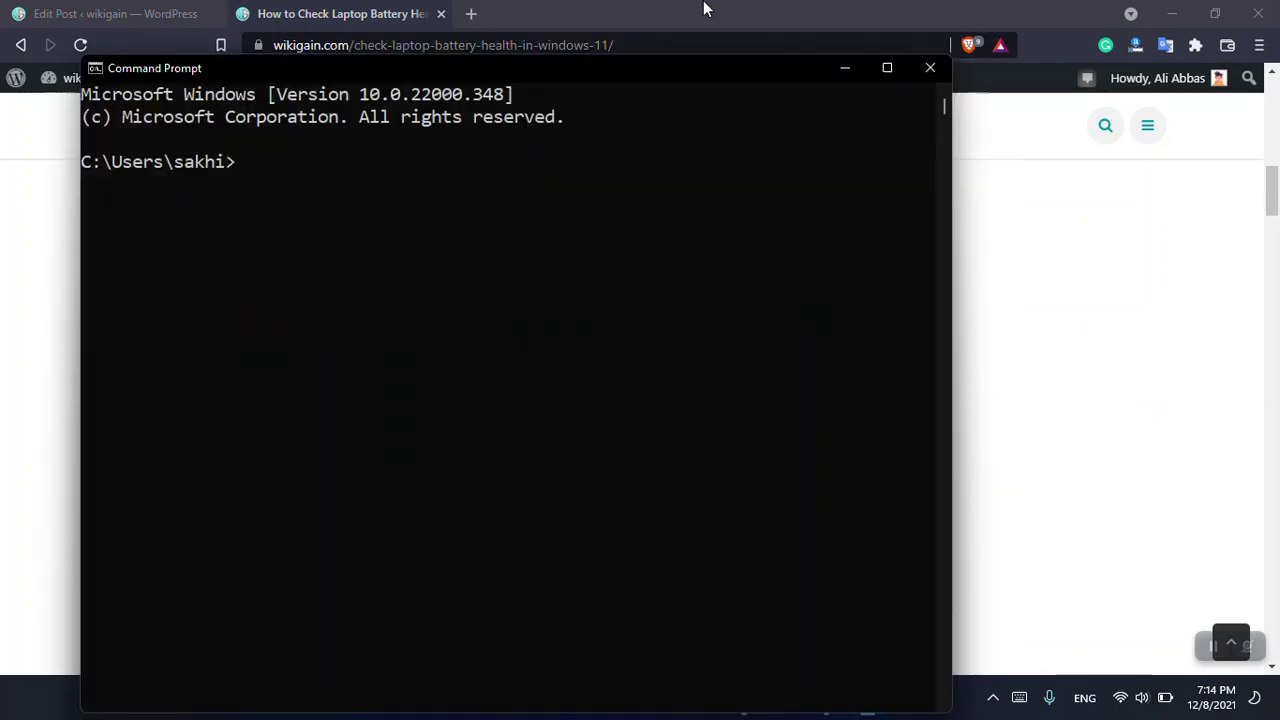
text(powercfg)
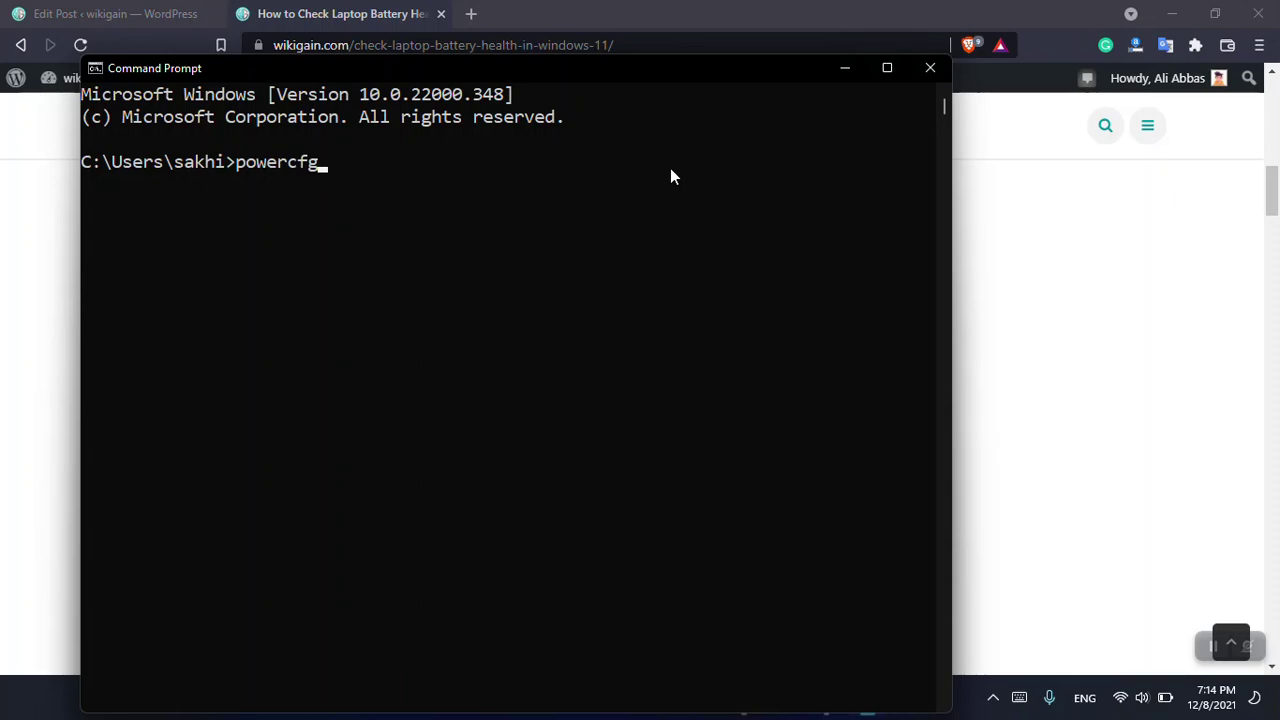
text( /?)
key(Return)
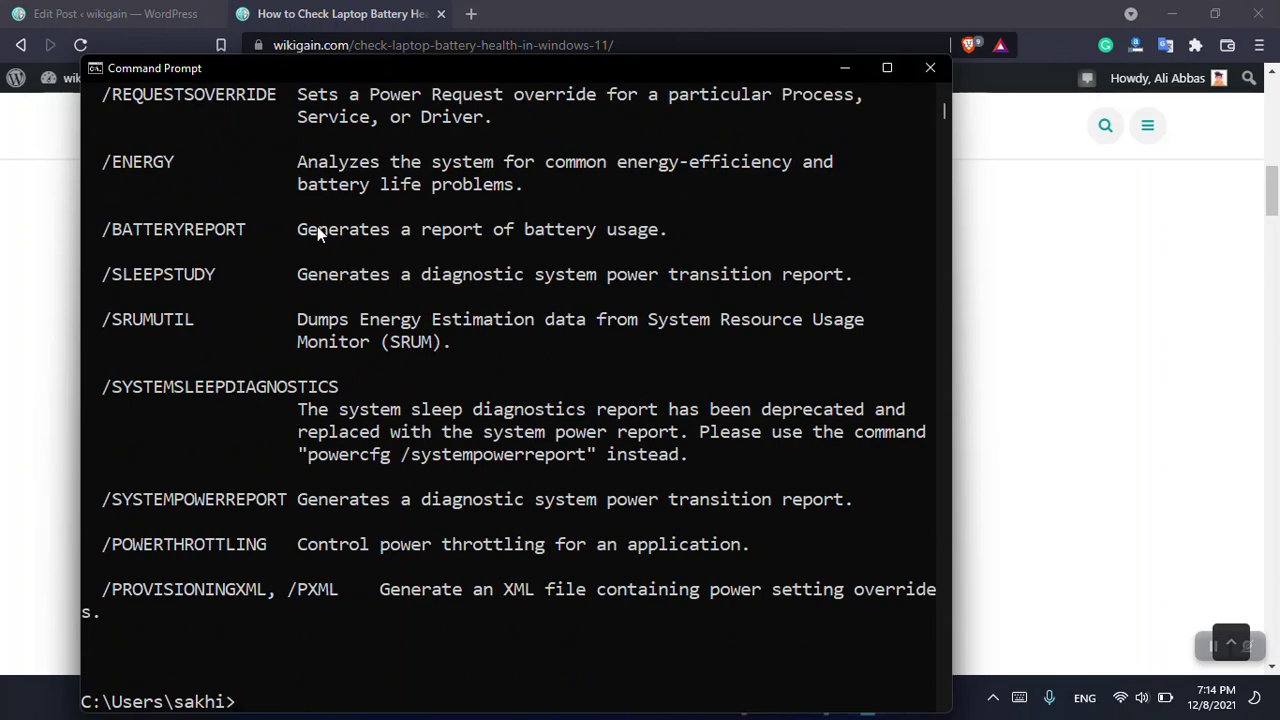
Generate a battery usage report by running "powercfg /BATTERYREPORT".
drag(948, 127, 947, 116)
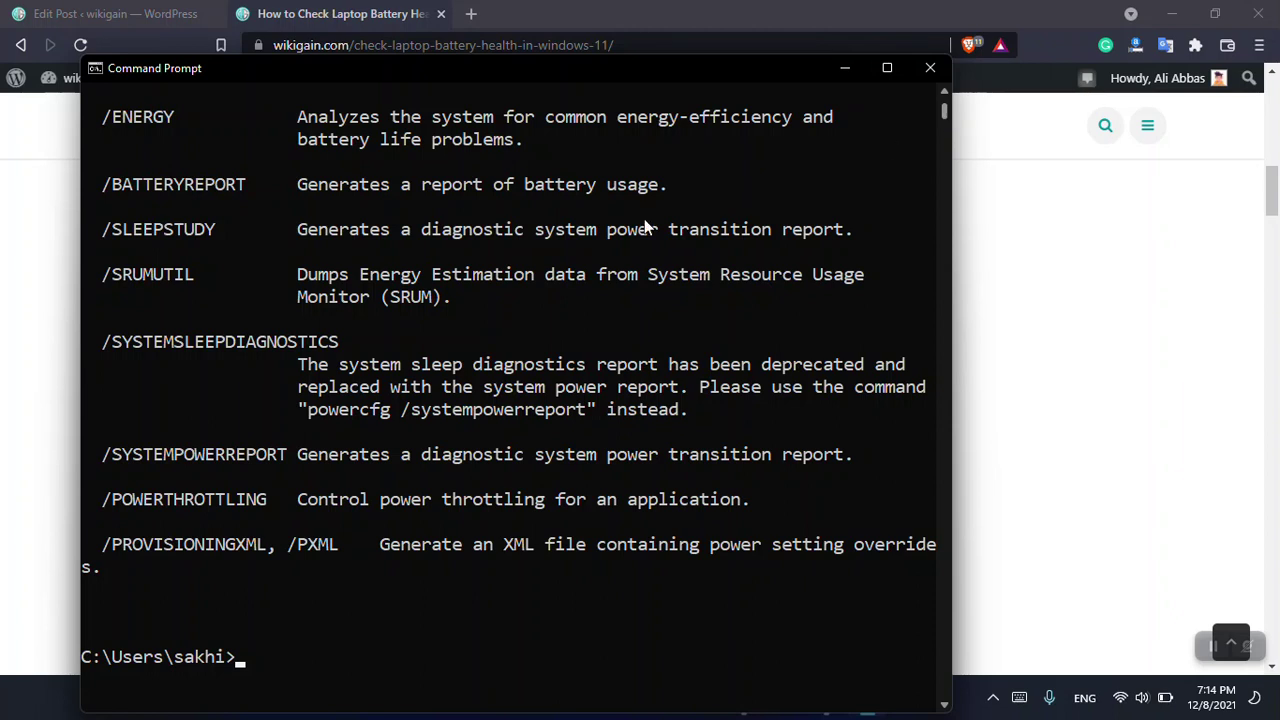
drag(248, 187, 108, 189)
right_click(107, 192)
click(322, 618)
text(batter)
key(BackSpace)
key(BackSpace)
key(BackSpace)
key(BackSpace)
key(BackSpace)
key(BackSpace)
text(powercfg )
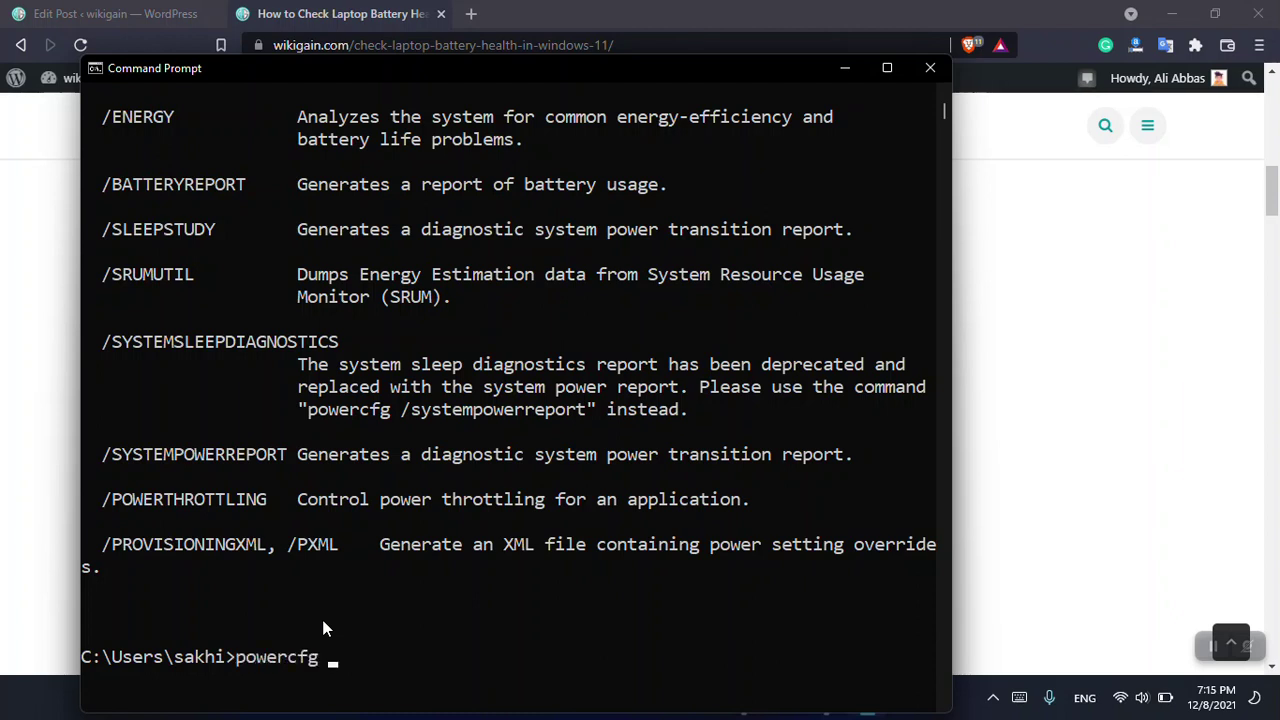
text(/BATTERYREPORT)
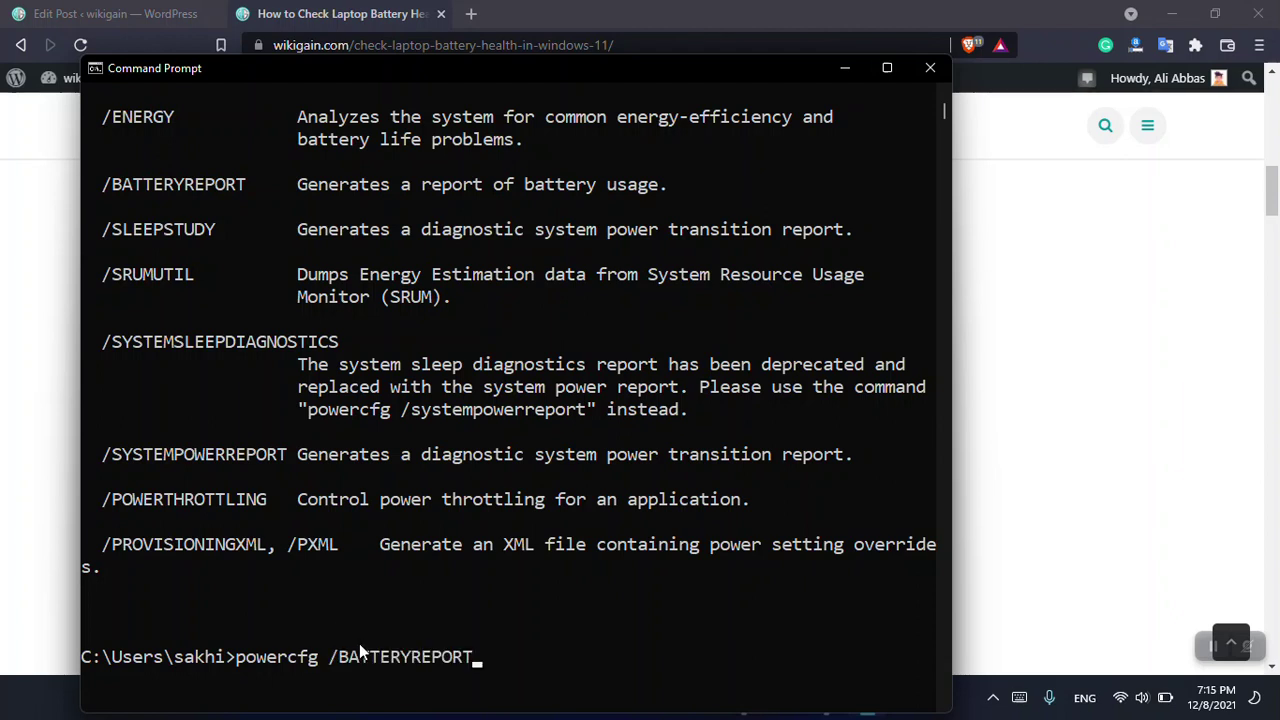
key(Return)
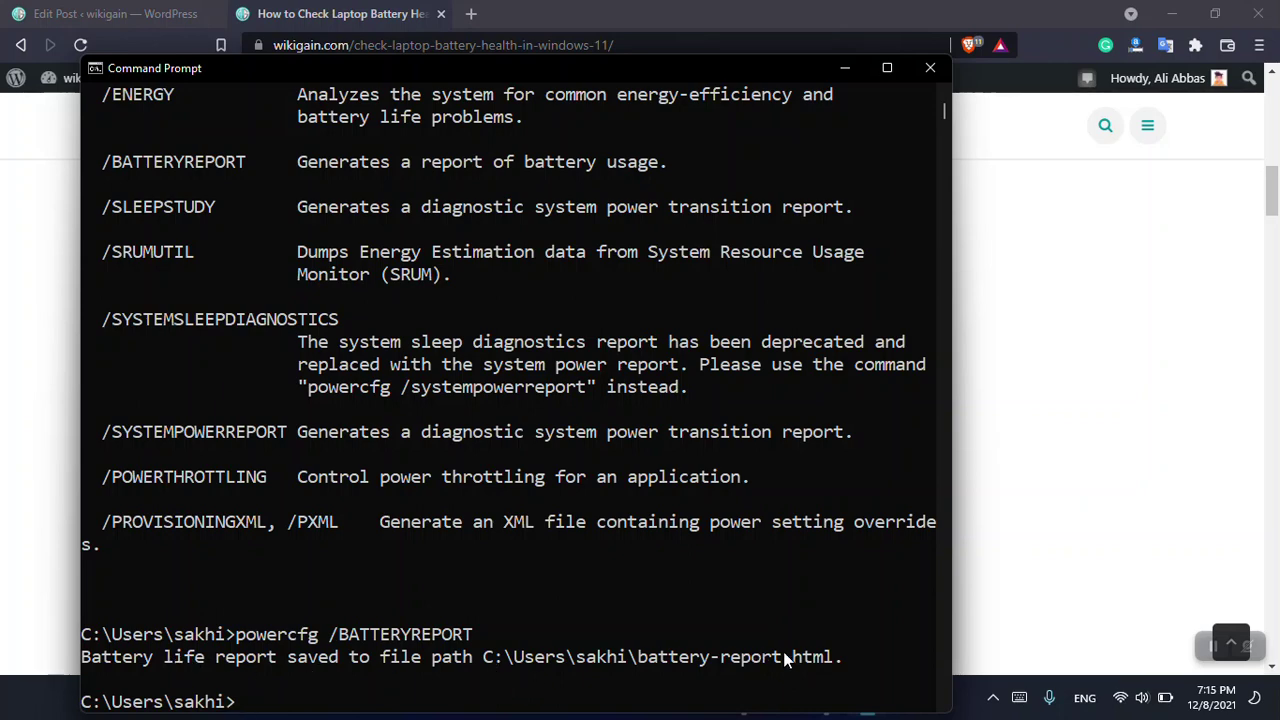
Copy the saved report's file path and open battery-report.html through File Explorer, dismissing the offer to restore pages.
drag(834, 653, 490, 668)
key(ctrl+c)
click(935, 67)
key(super+e)
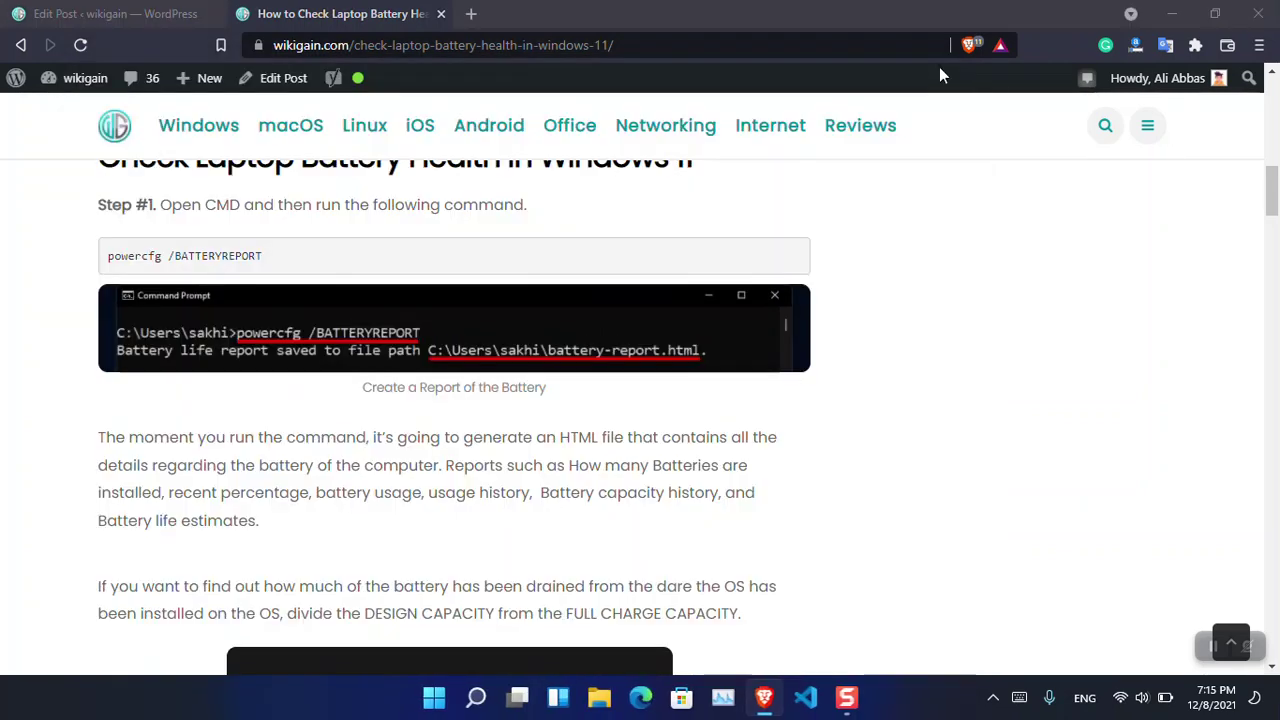
click(653, 200)
key(ctrl+v)
key(Return)
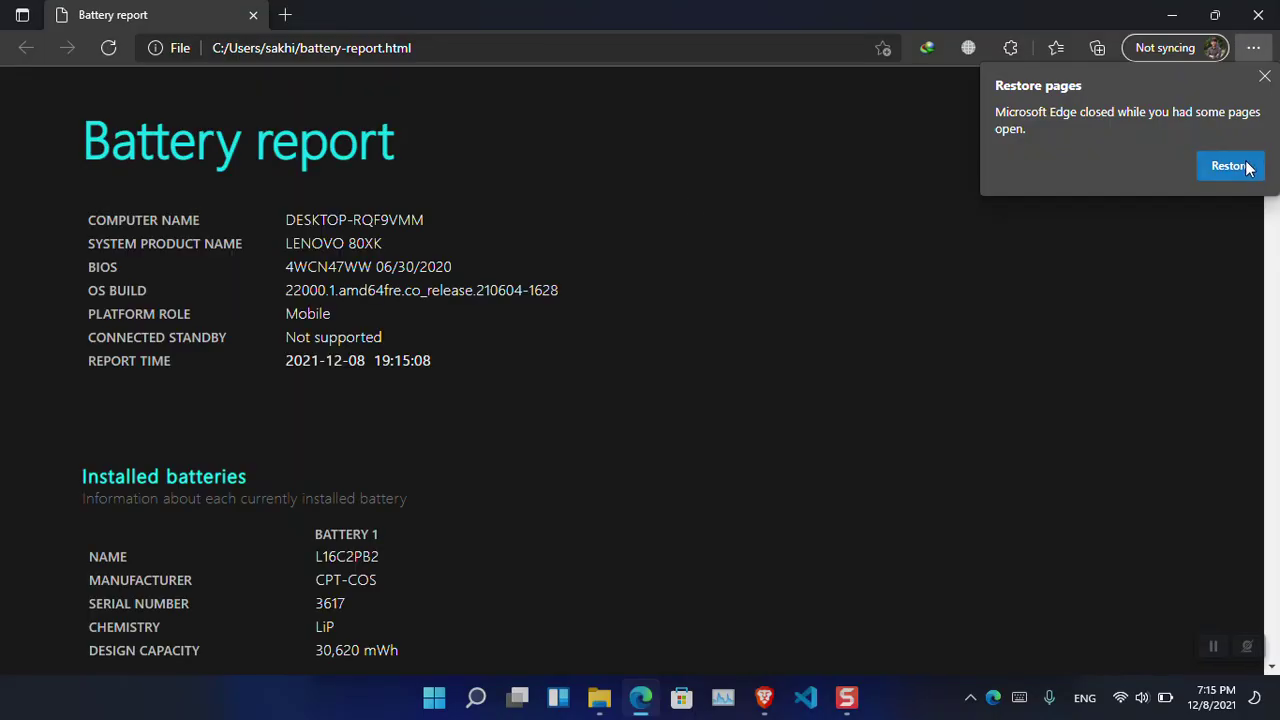
click(1264, 77)
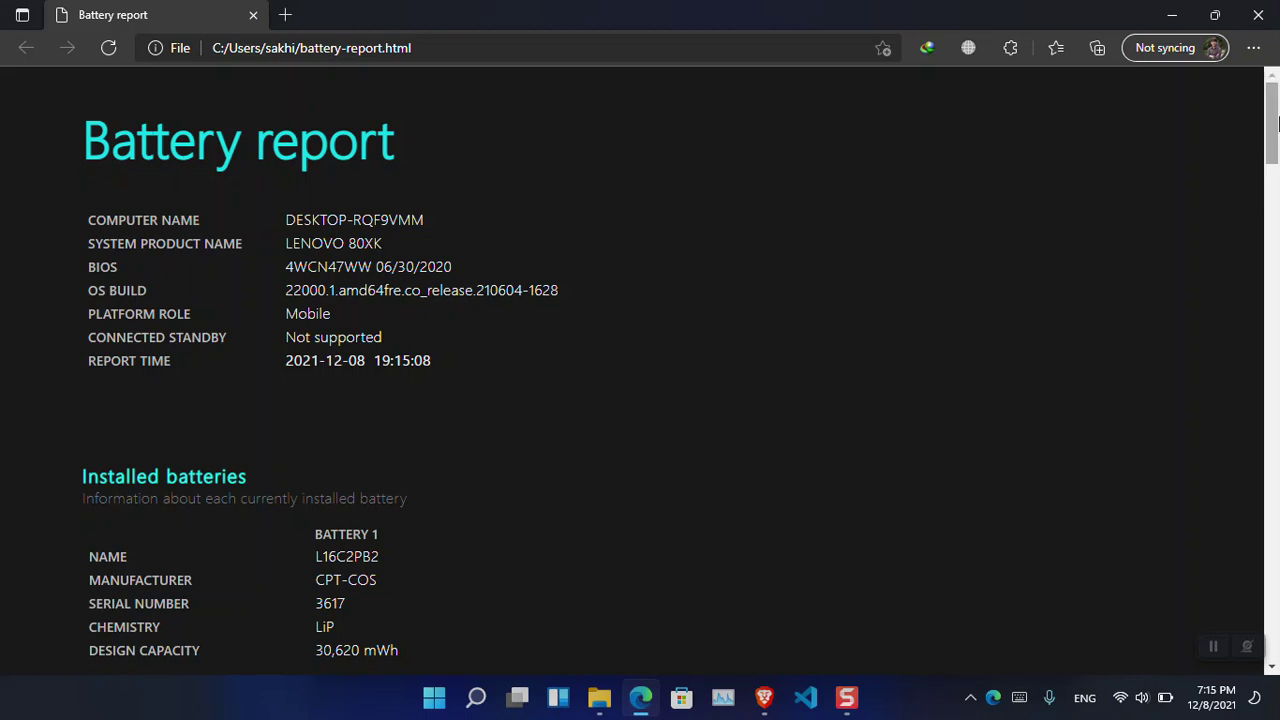
Examine the battery report's system details and the name of the battery under Installed batteries.
drag(1276, 118, 1276, 122)
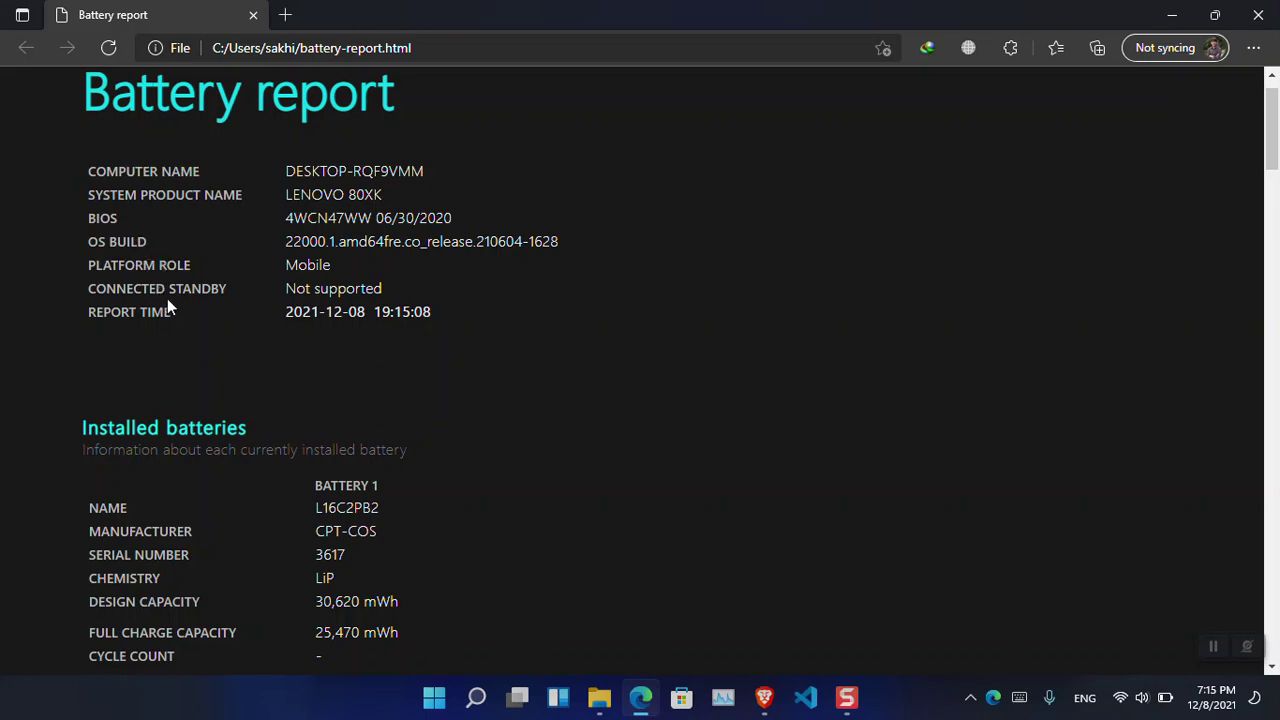
scroll(365, 283, down, 1)
scroll(365, 278, down, 2)
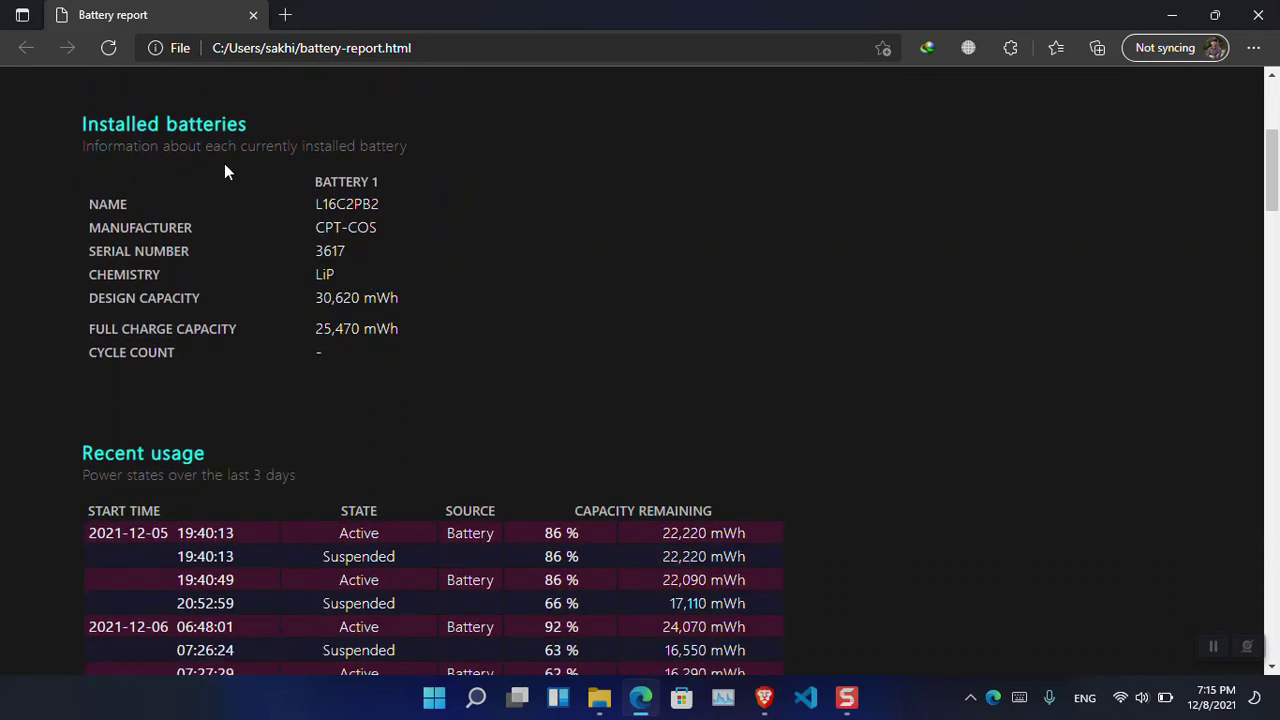
double_click(346, 181)
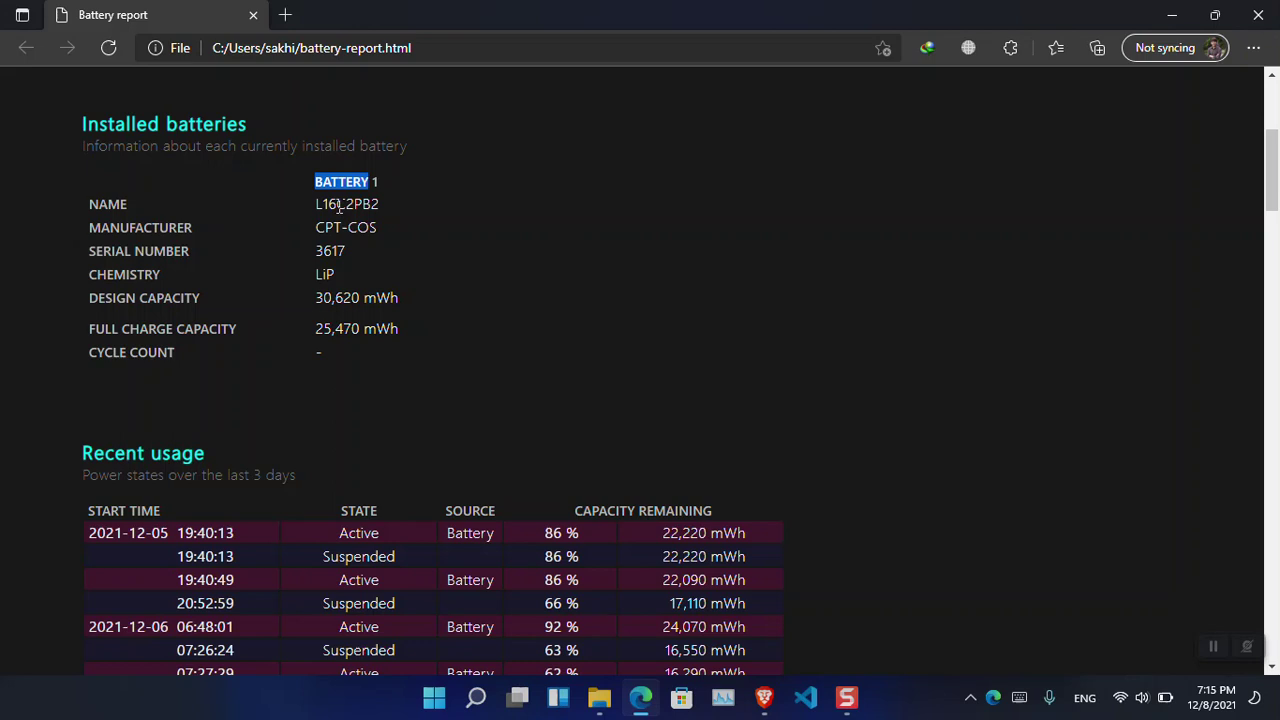
double_click(339, 206)
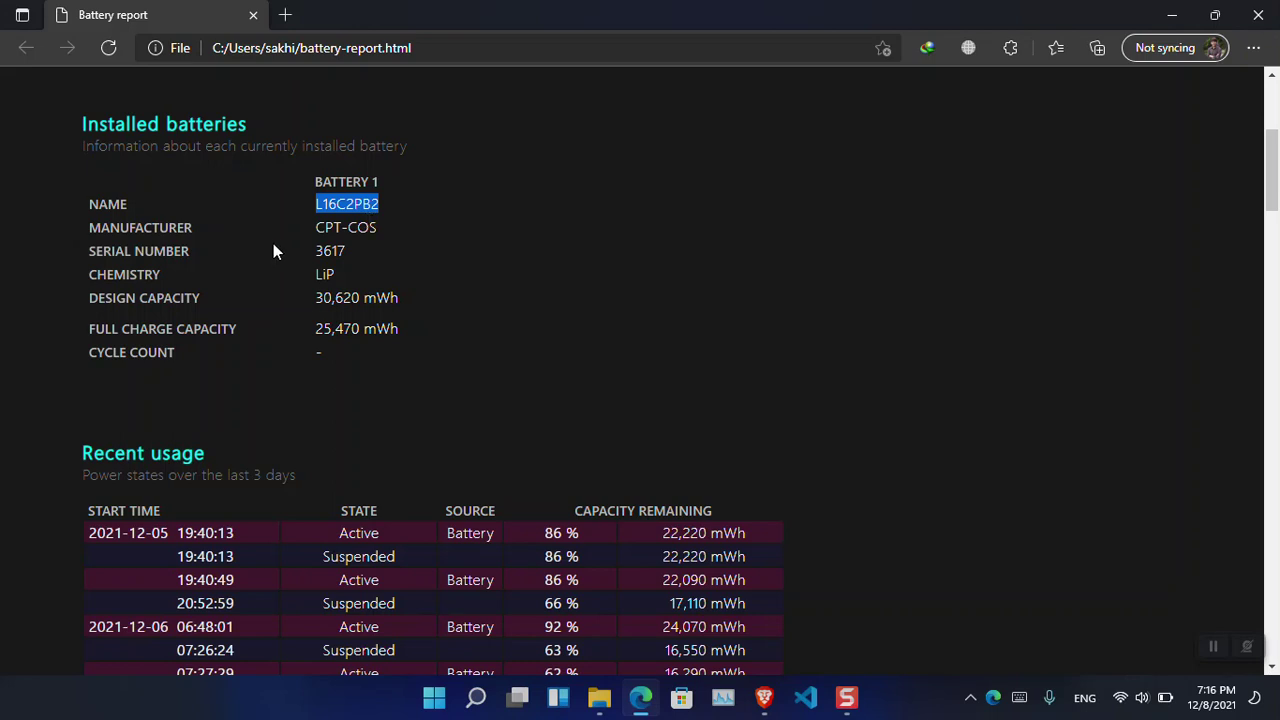
Search the web for the battery manufacturer "CPT-COS" directly from the battery report.
double_click(334, 228)
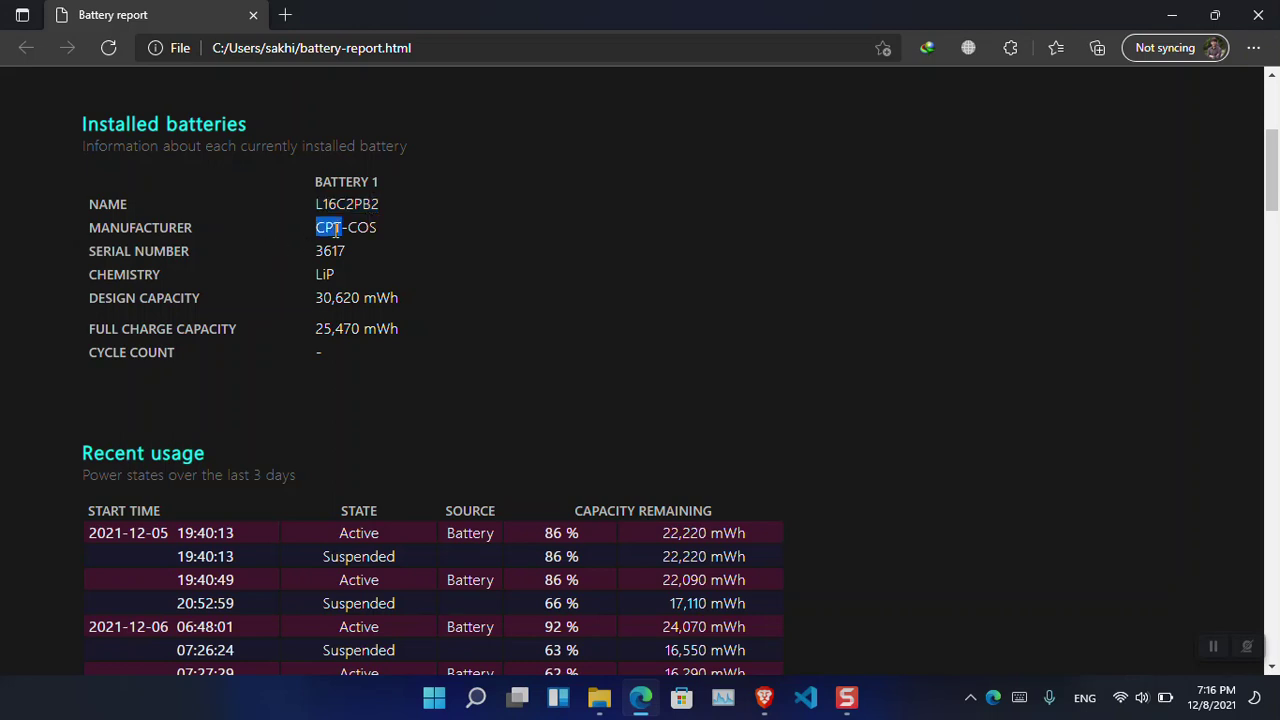
drag(378, 228, 330, 224)
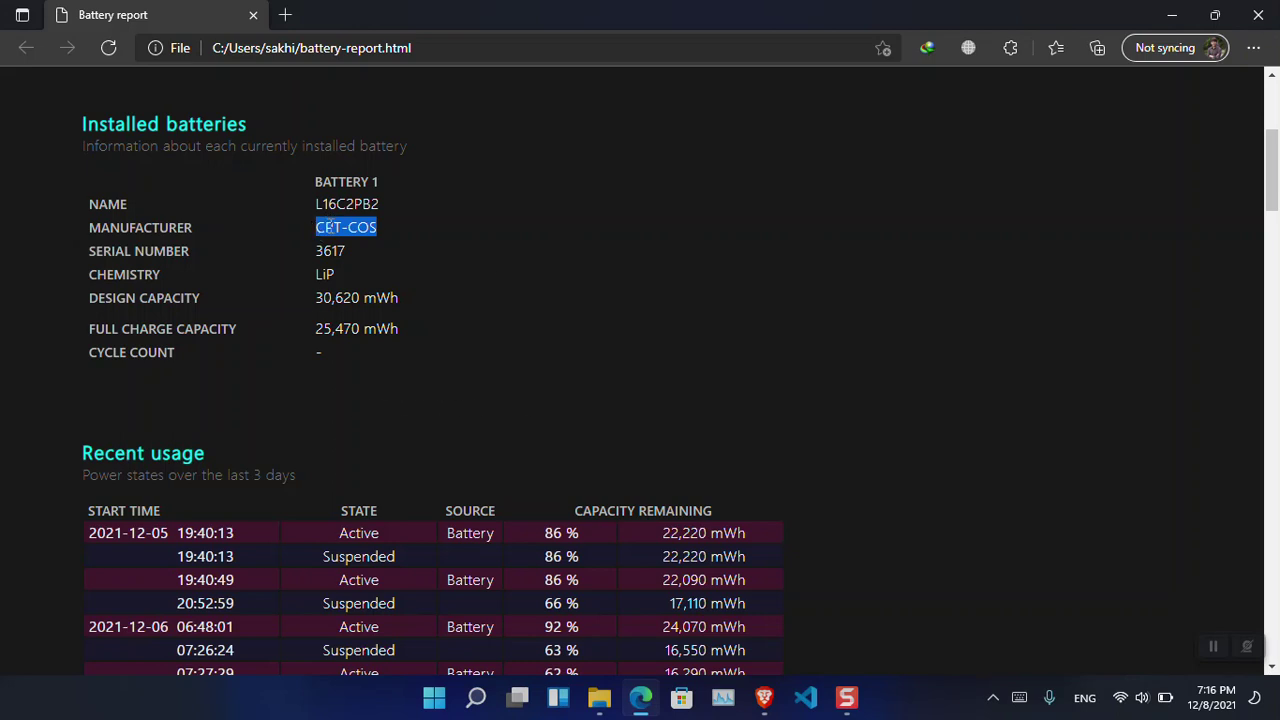
right_click(325, 224)
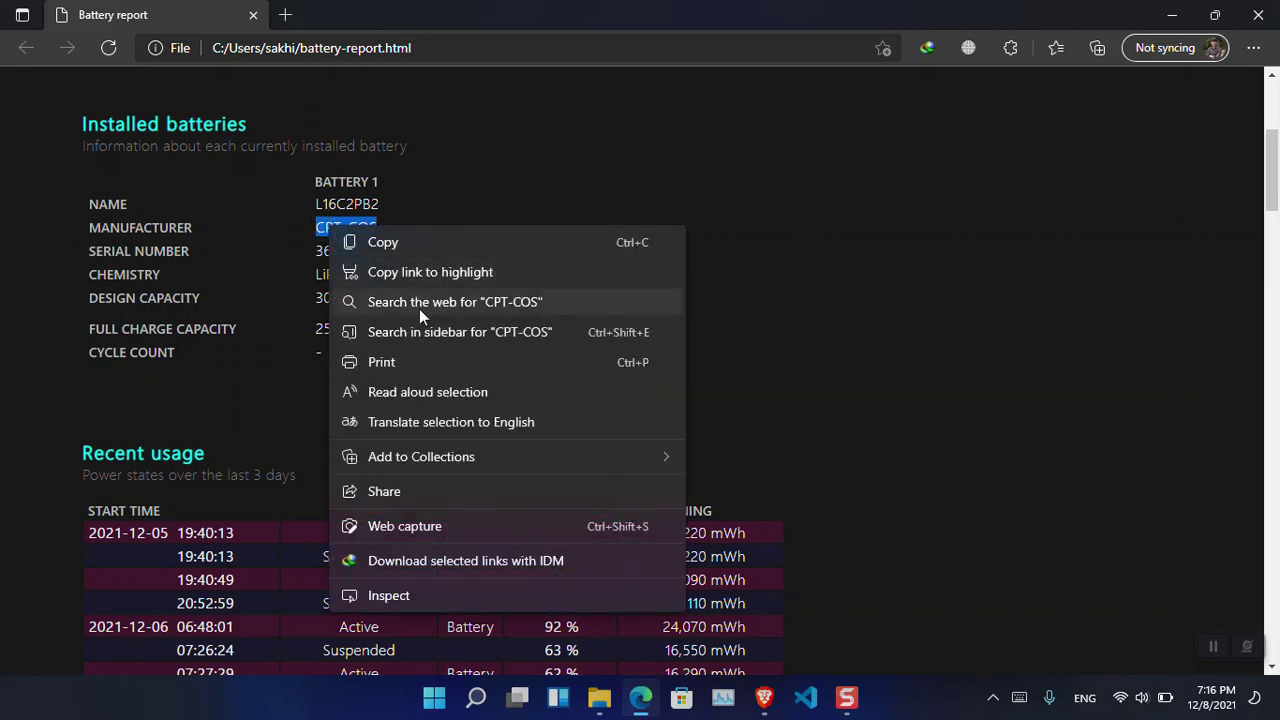
click(419, 309)
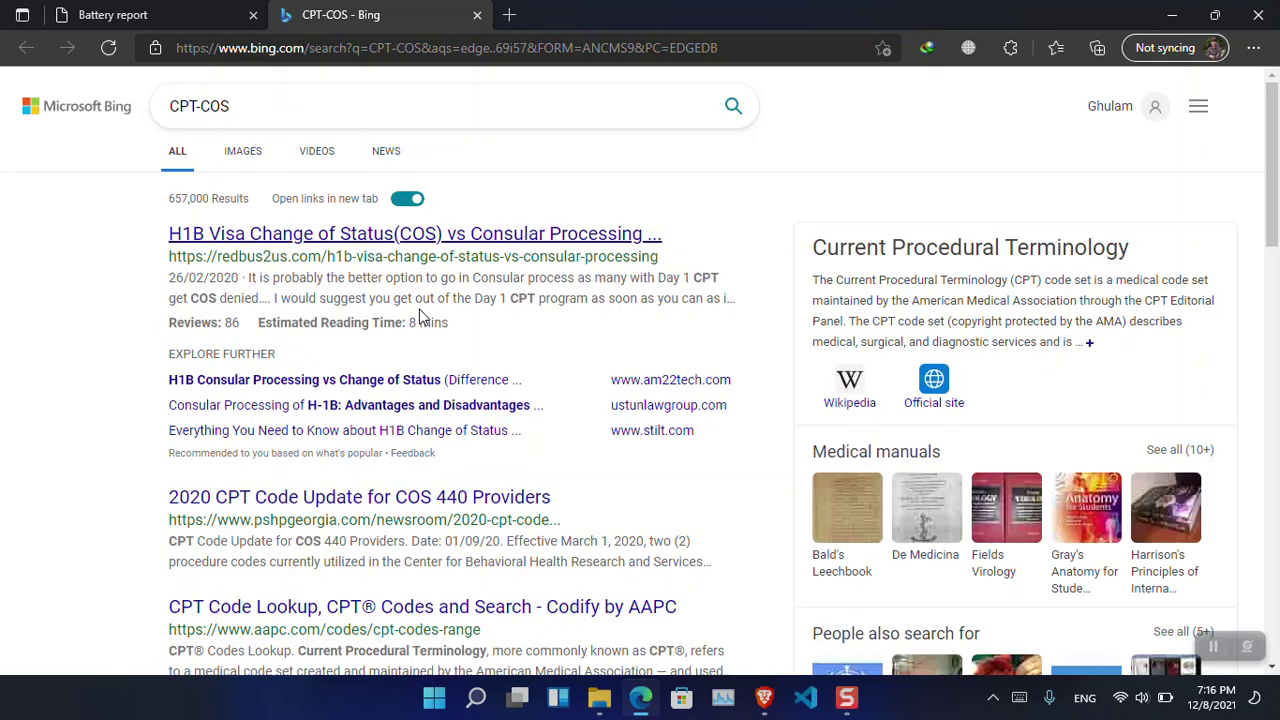
click(306, 116)
key(ctrl+a)
key(BackSpace)
text(google.com)
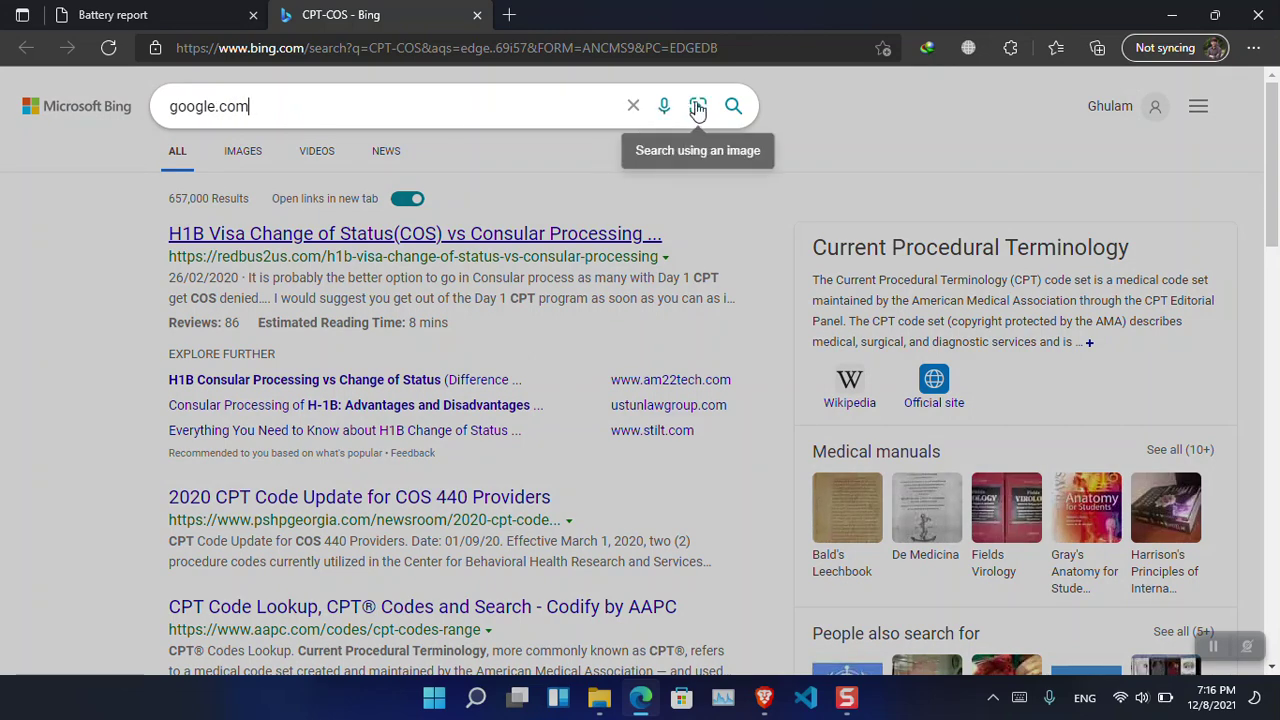
click(735, 106)
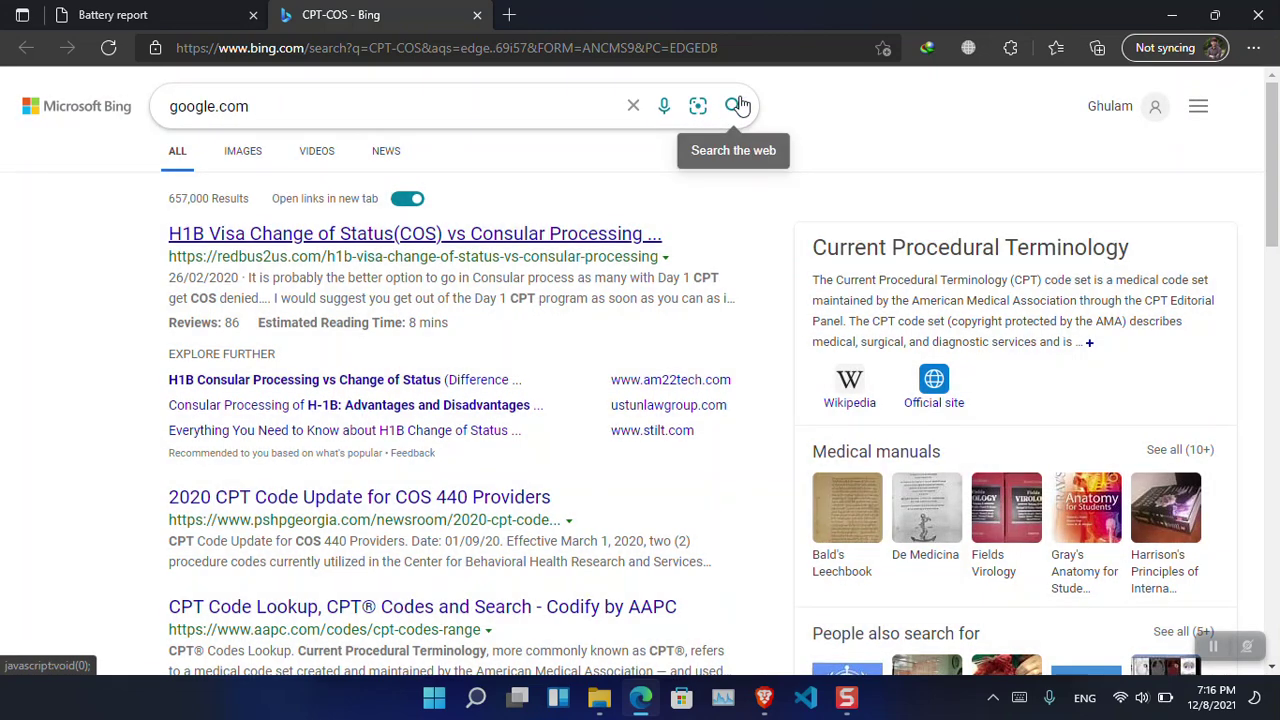
Load google.com in place of the Bing results page.
click(534, 42)
text(google)
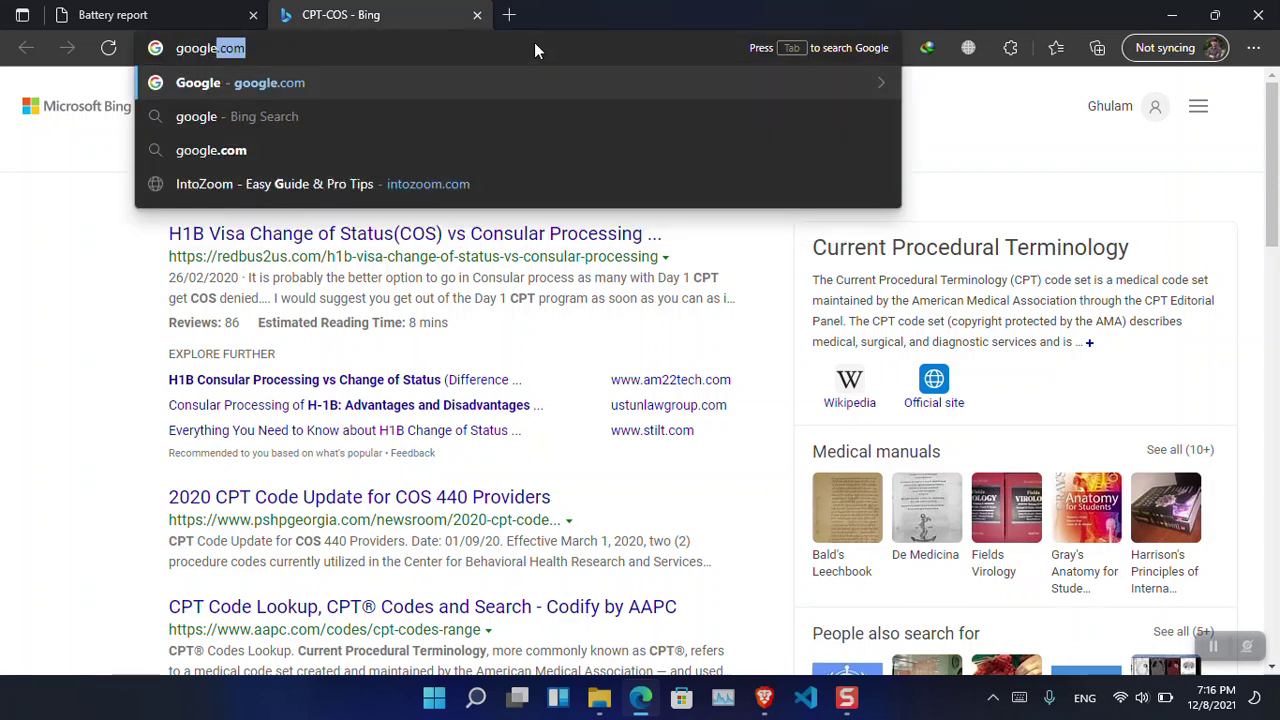
text(.com)
key(Return)
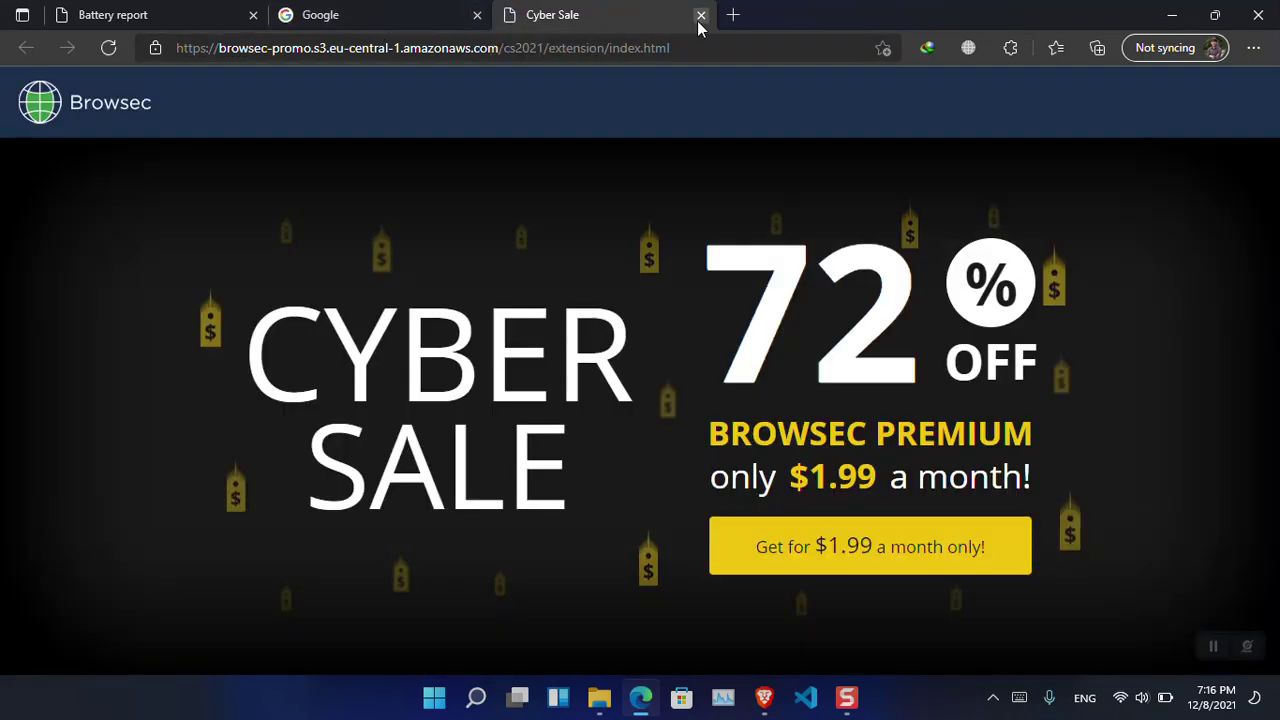
Close the promotional Cyber Sale page, search Google for "CPT-COS", and return to the battery report by closing the results.
click(700, 16)
text(CPT-COS)
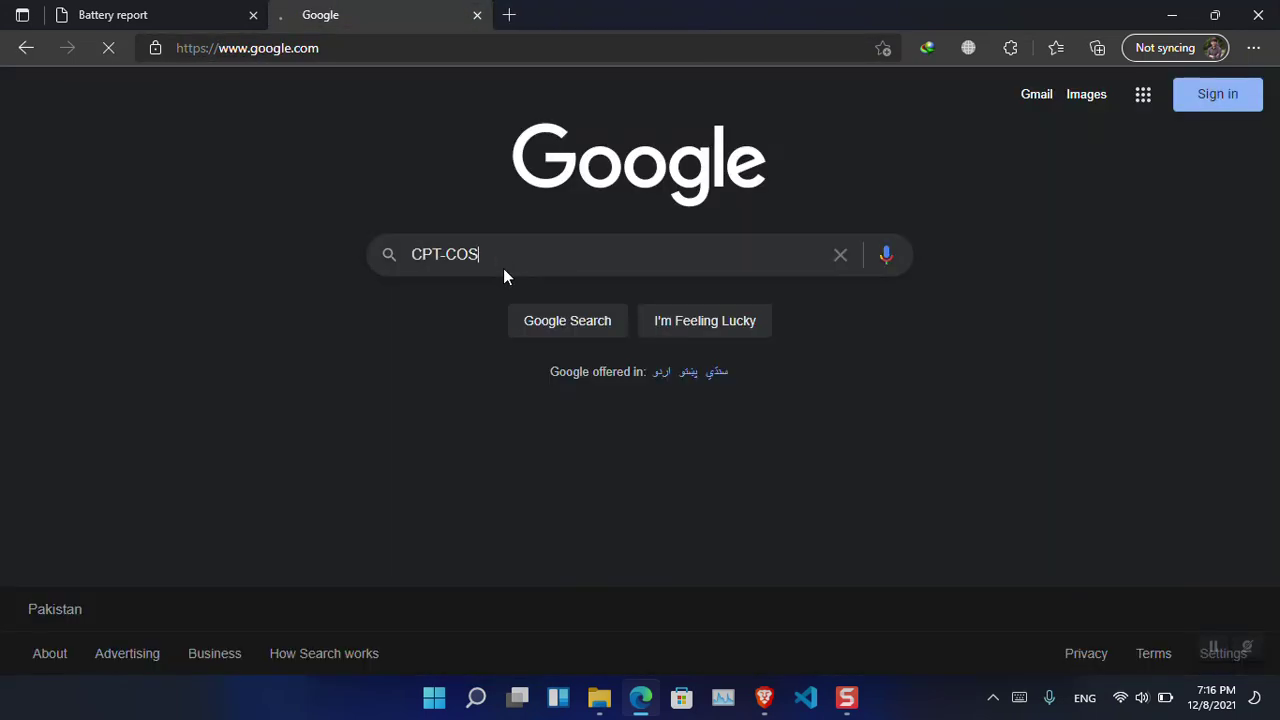
key(Return)
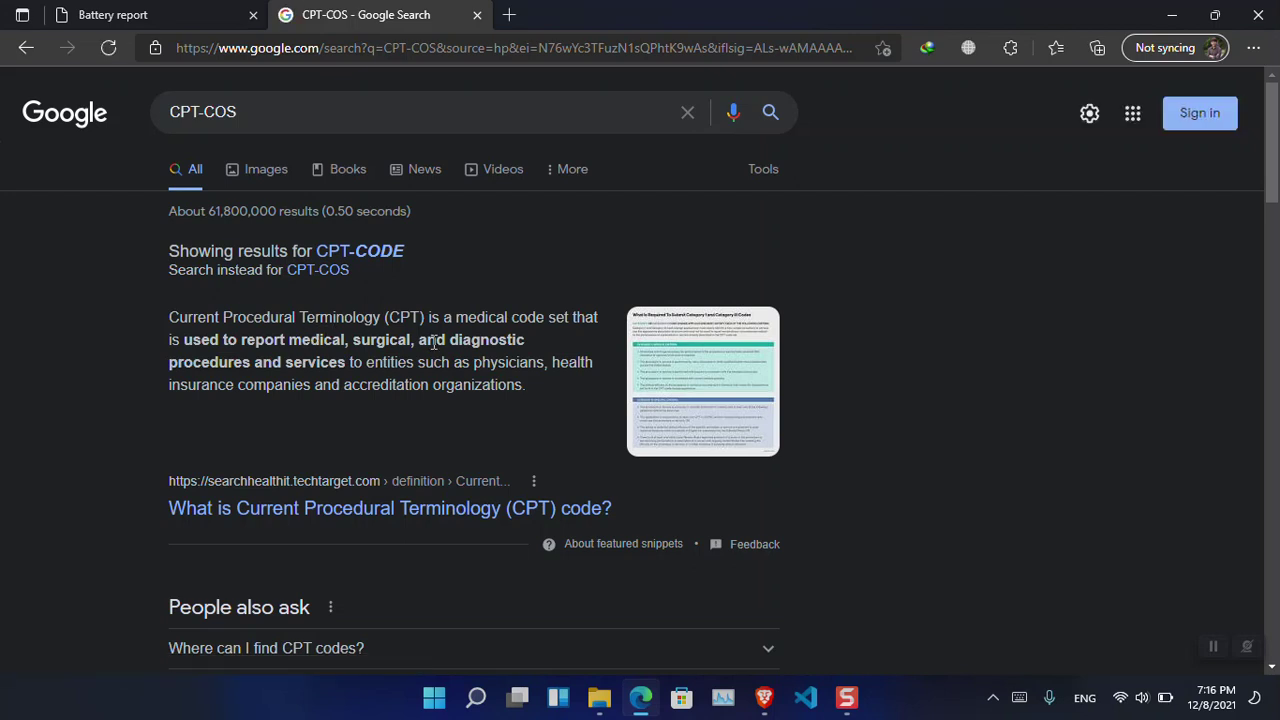
click(475, 15)
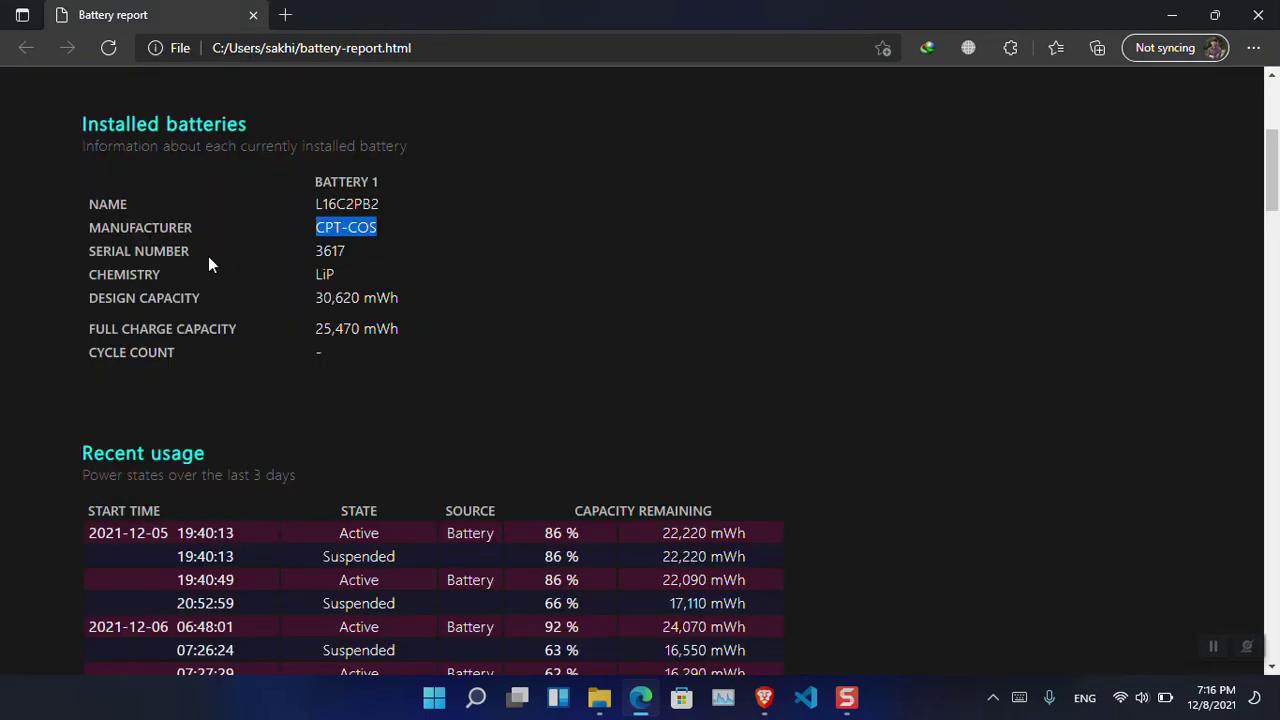
Compare the battery's design capacity with its full charge capacity under Installed batteries.
click(162, 298)
double_click(162, 298)
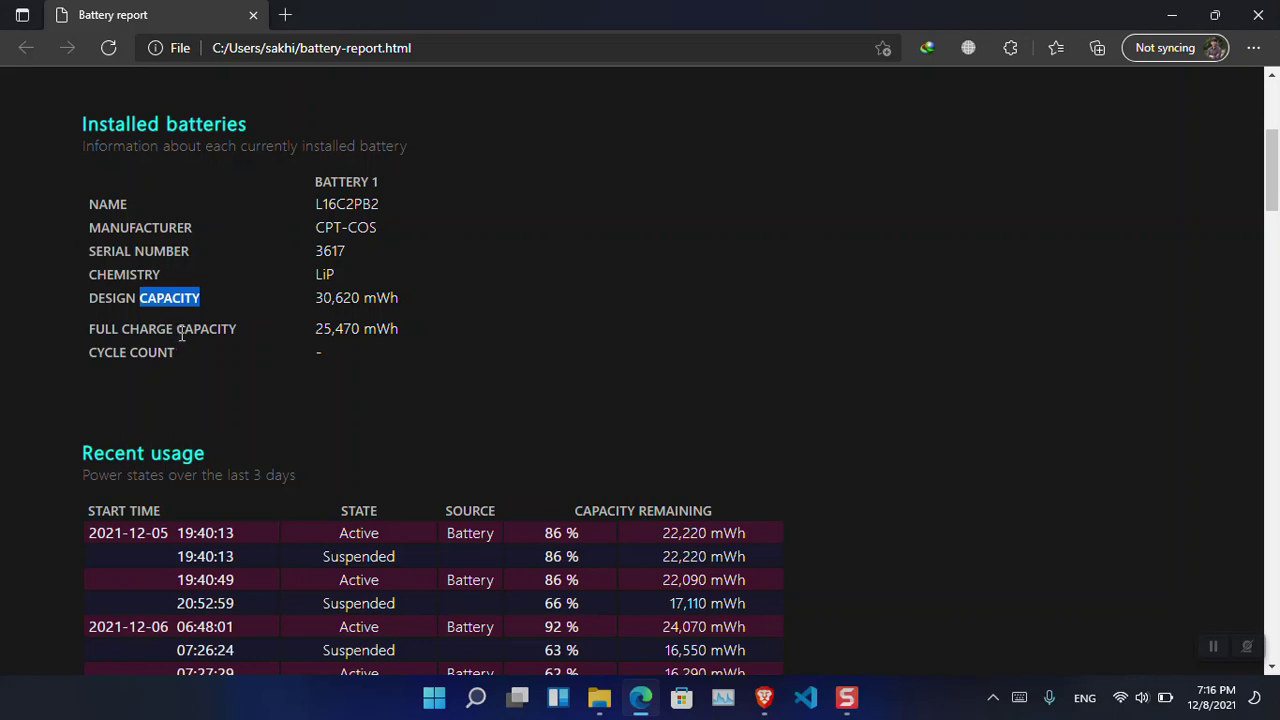
drag(318, 303, 397, 302)
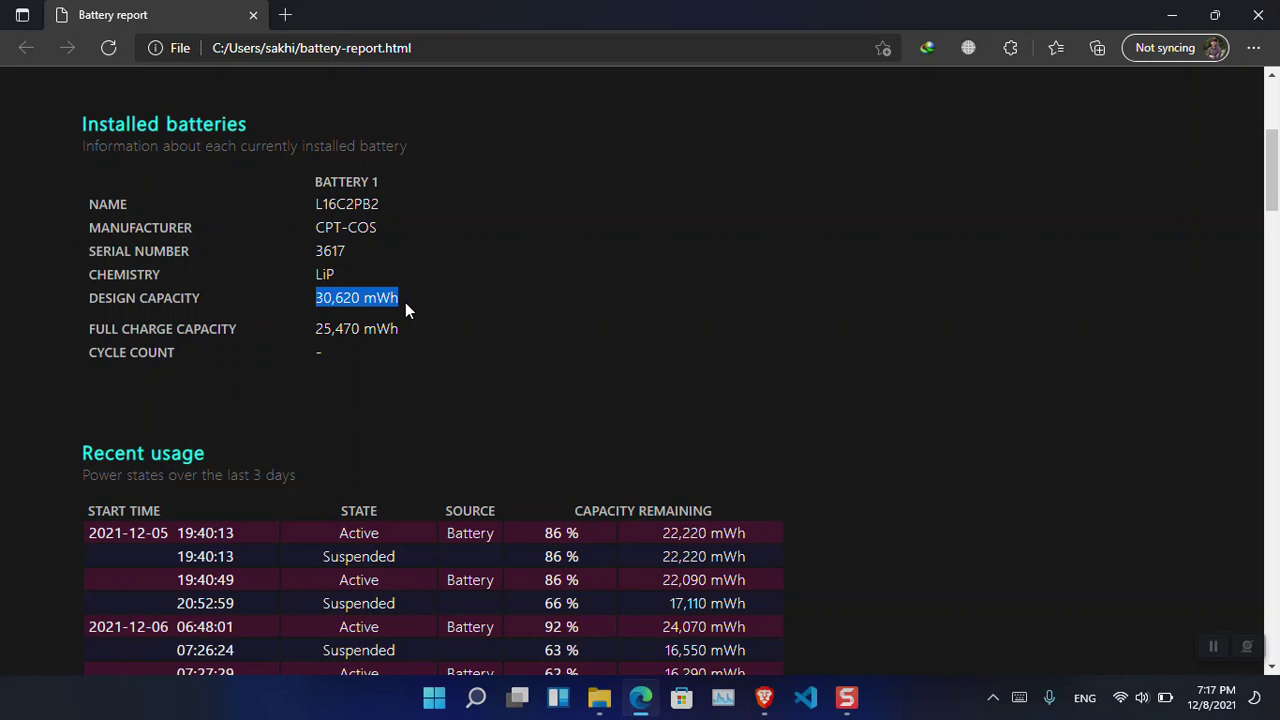
click(335, 302)
drag(361, 328, 324, 305)
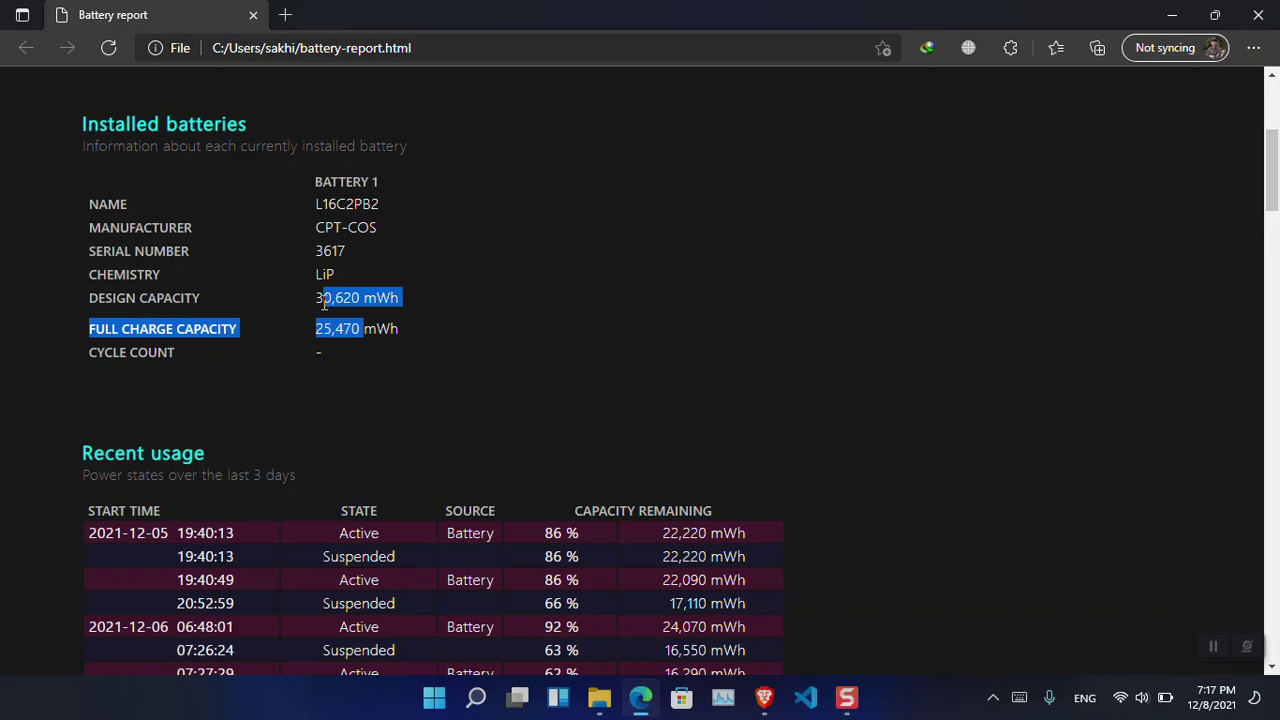
click(691, 366)
Review the report's Recent usage power states over the last 3 days and the Battery usage graph and energy drained table.
scroll(691, 366, down, 5)
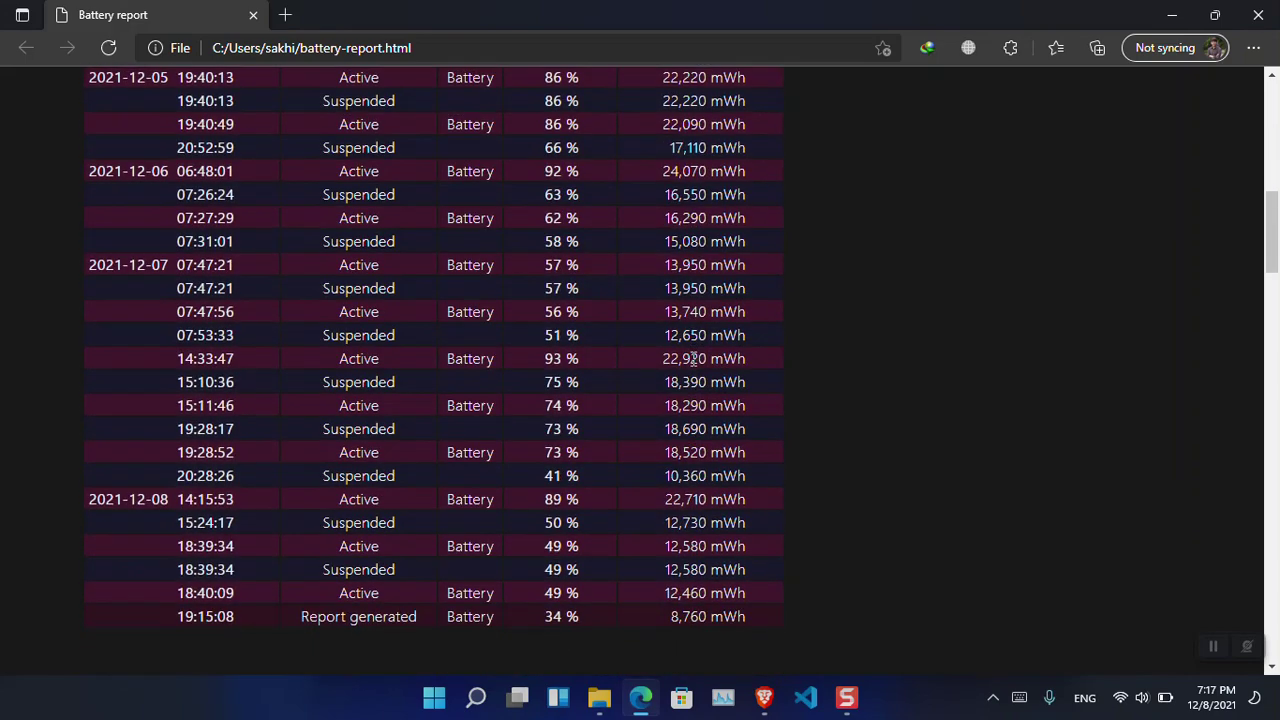
scroll(693, 358, up, 2)
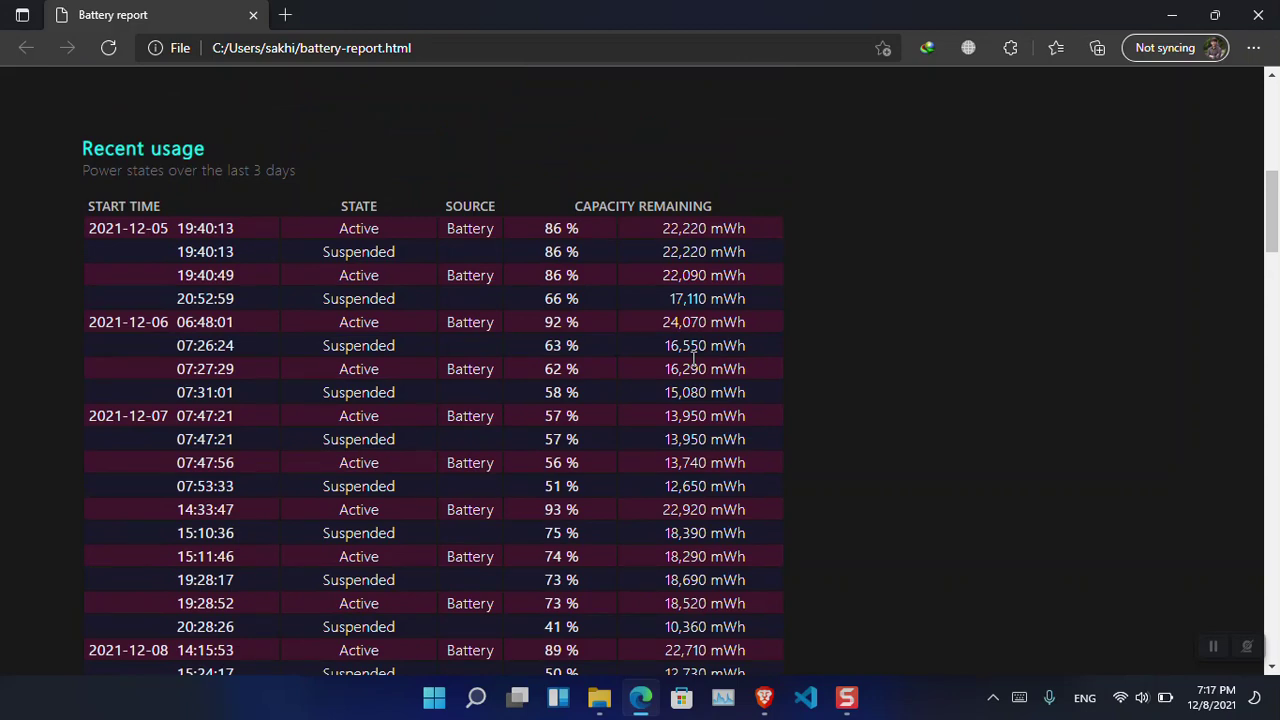
scroll(693, 358, down, 3)
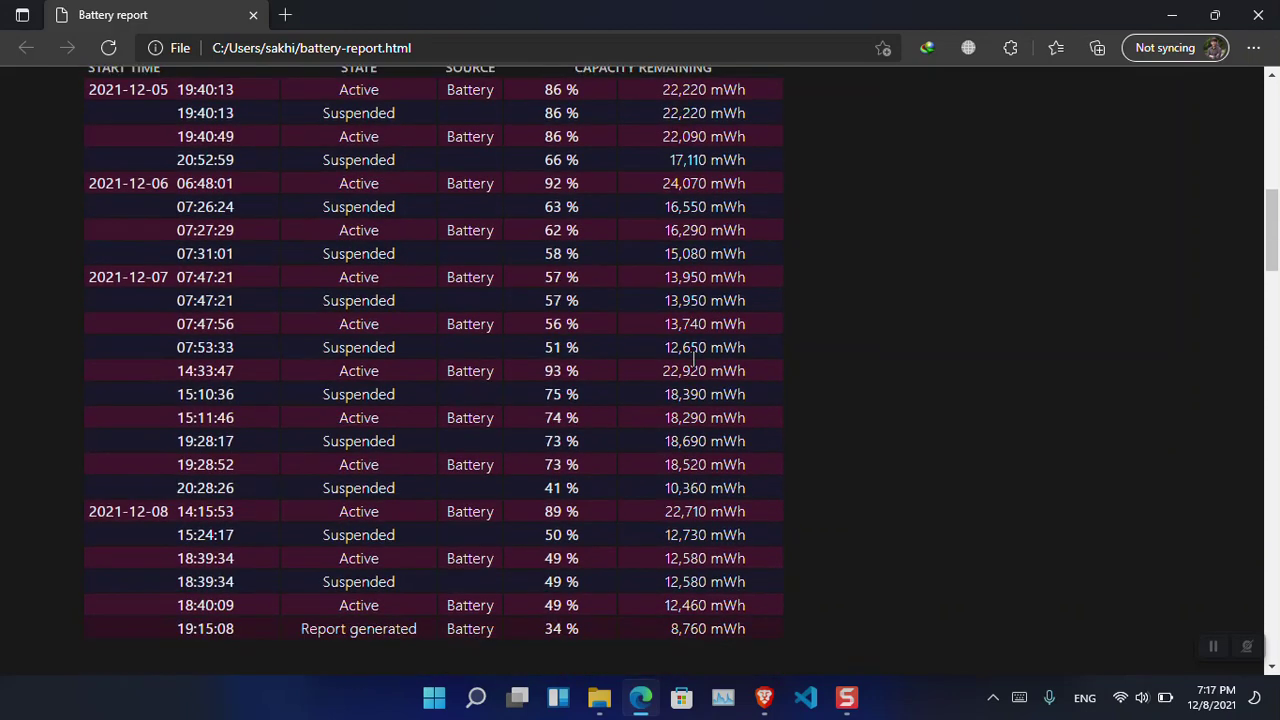
scroll(693, 358, up, 1)
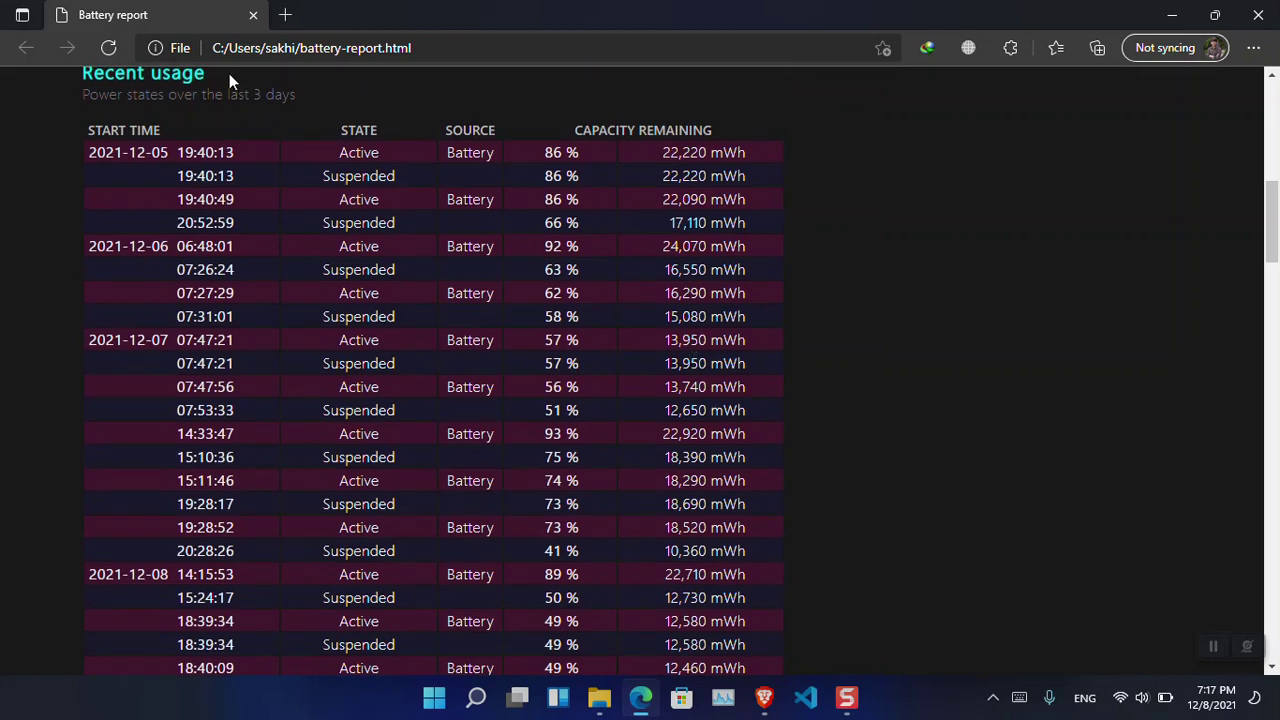
drag(255, 93, 309, 90)
click(584, 90)
scroll(585, 89, down, 7)
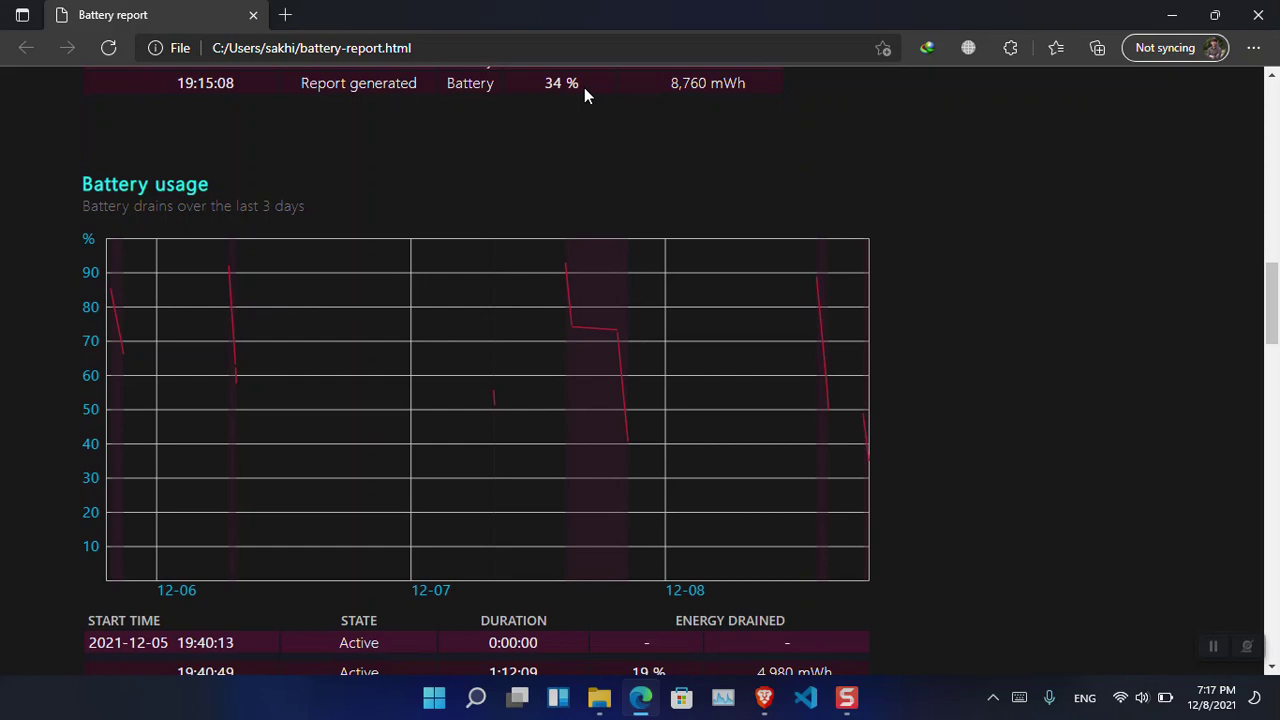
scroll(584, 87, down, 2)
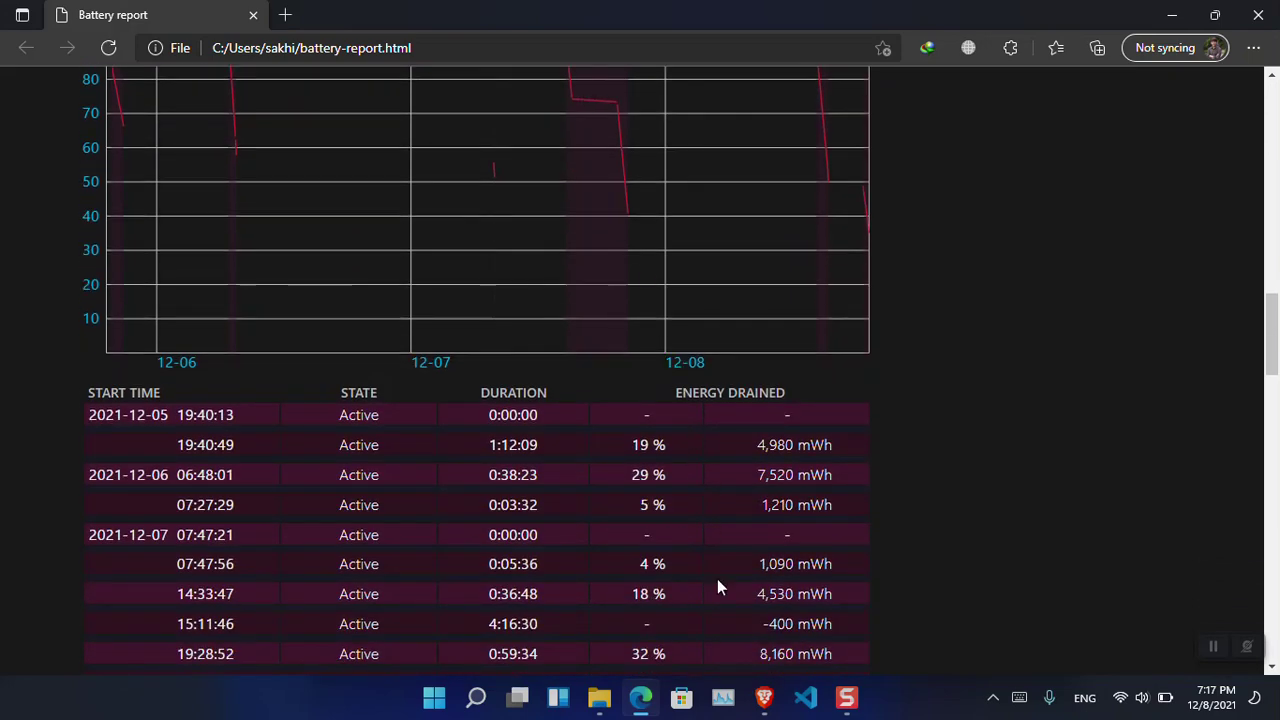
Switch to Brave and show the title of the wikigain article on checking laptop battery health in Windows 11.
click(764, 698)
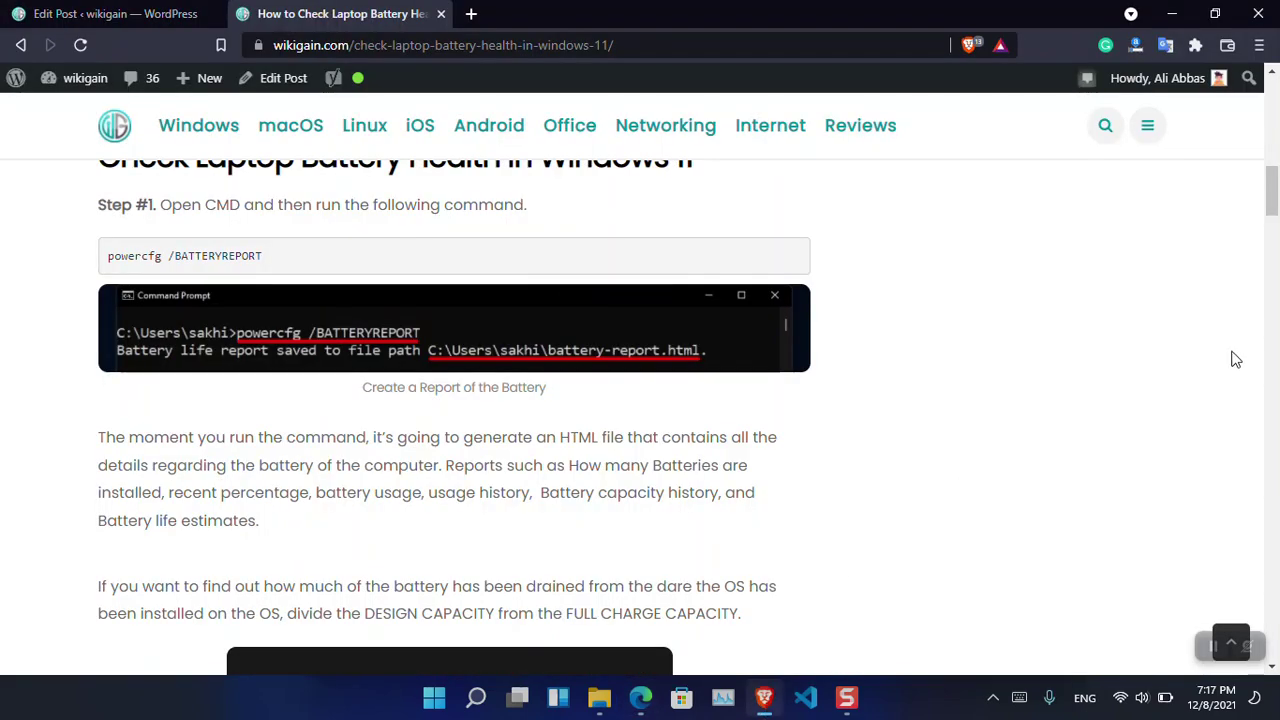
mouse_move(1273, 227)
mouse_down()
mouse_move(1273, 570)
mouse_move(1275, 107)
mouse_up()
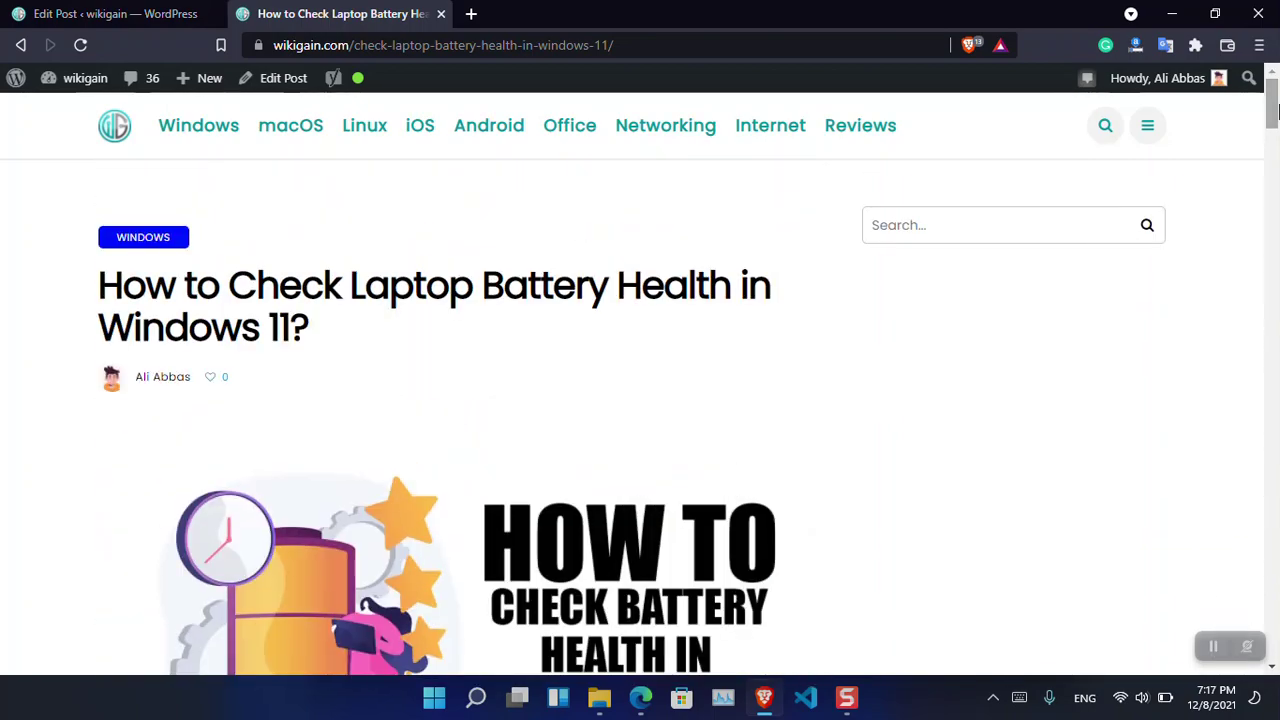
Clear the desktop by minimizing the article's browser window and closing the battery report and File Explorer windows.
click(1168, 12)
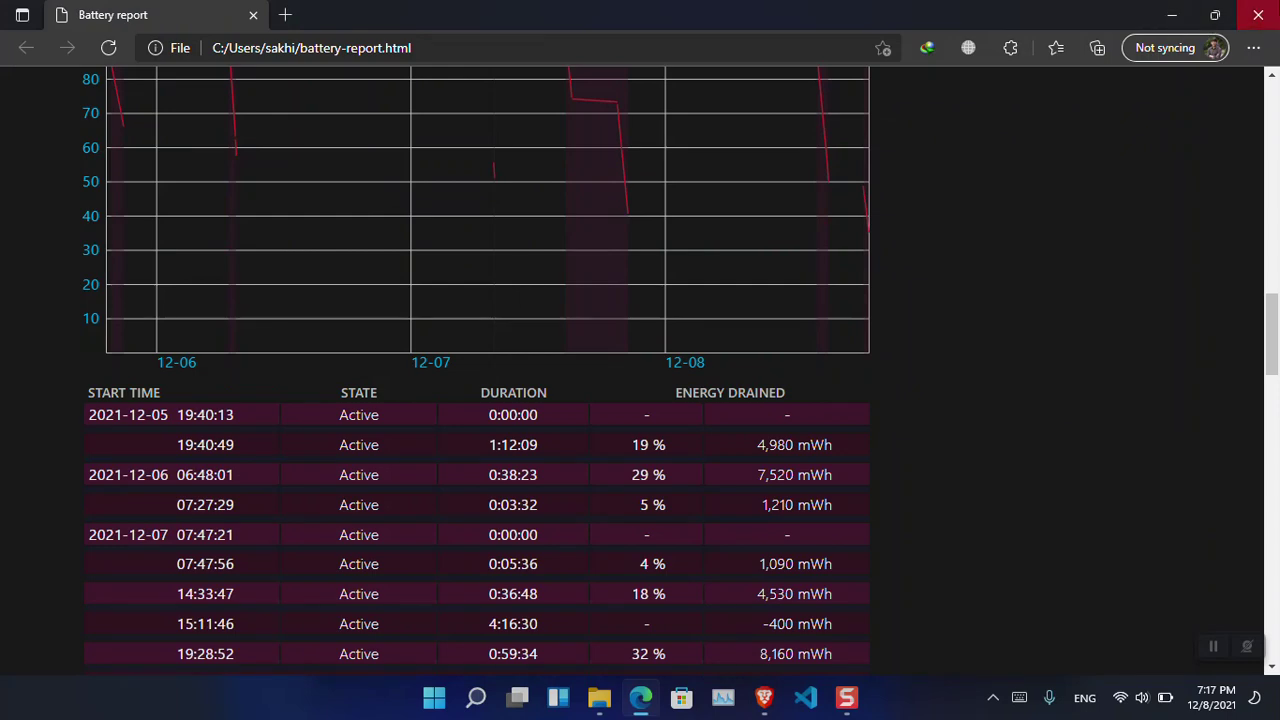
click(1168, 12)
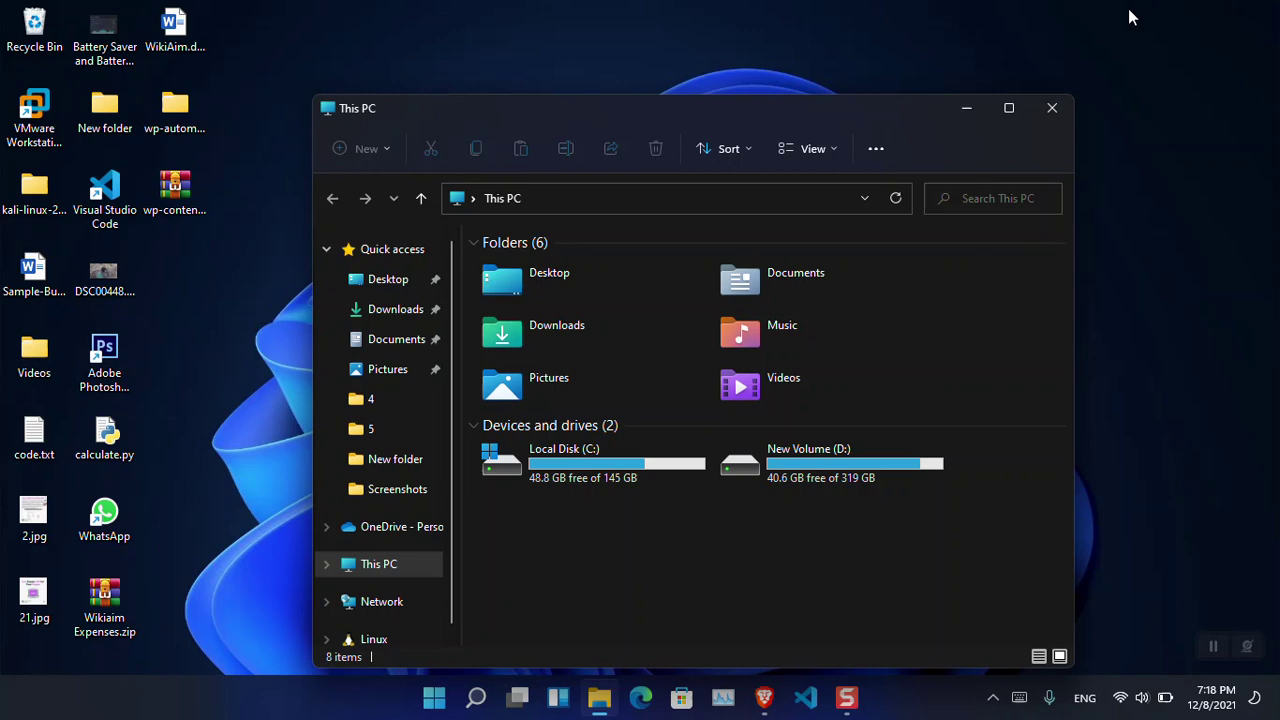
click(1060, 110)
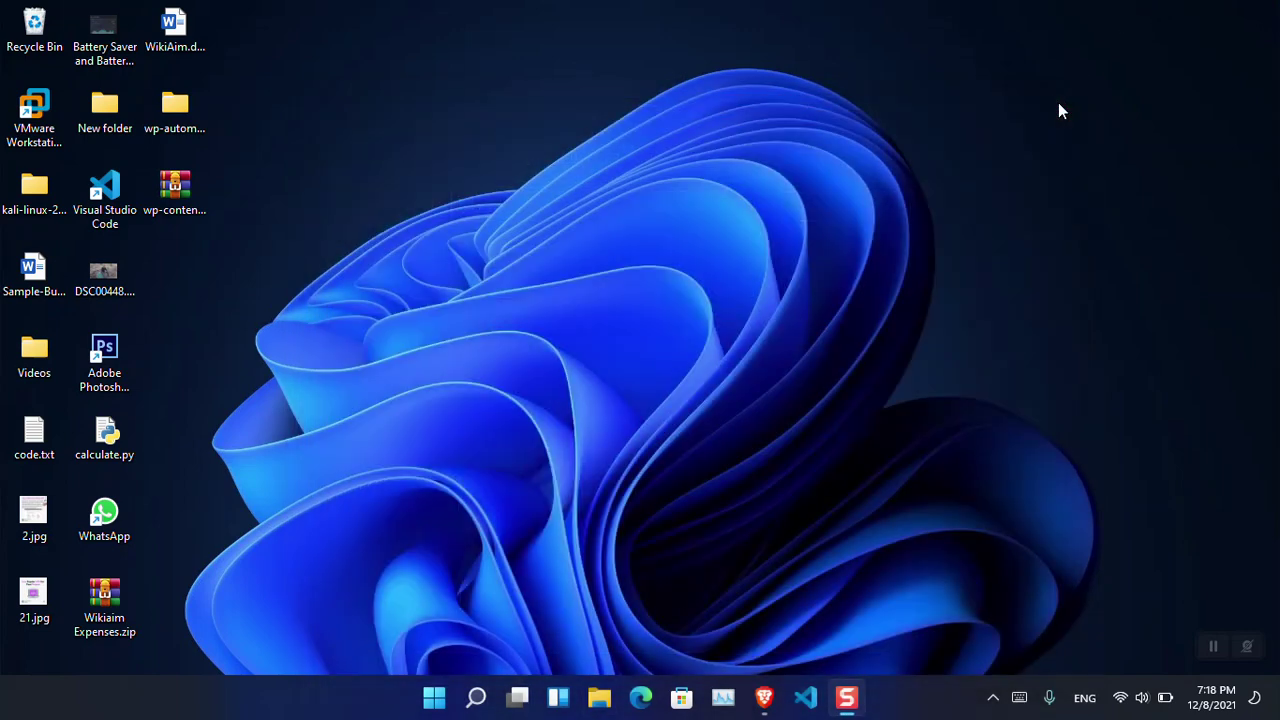